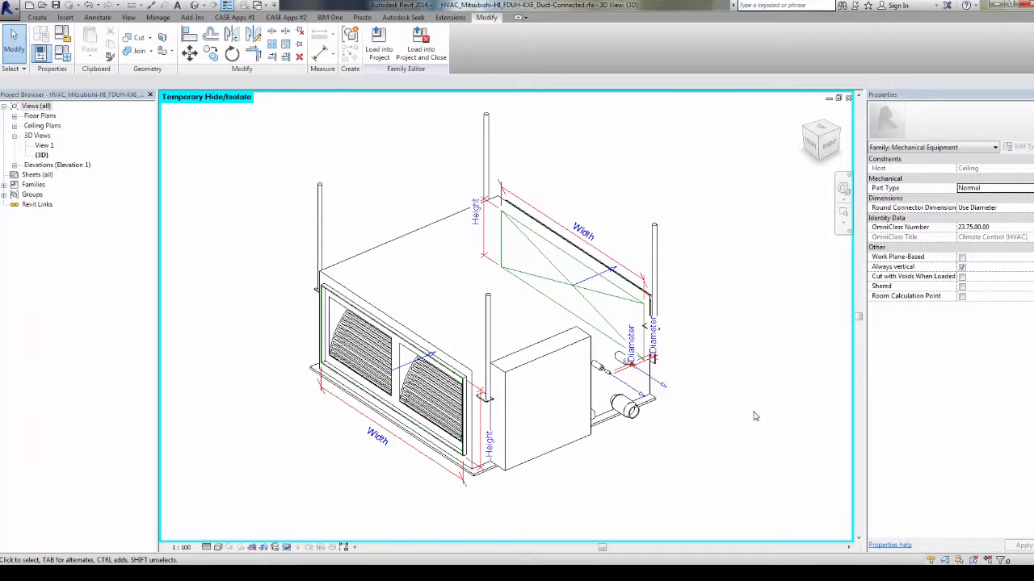
- Inspect the properties of the Air Inlet connector on the unit's grille side and the Air Outlet connector on the opposite side
click(404, 367)
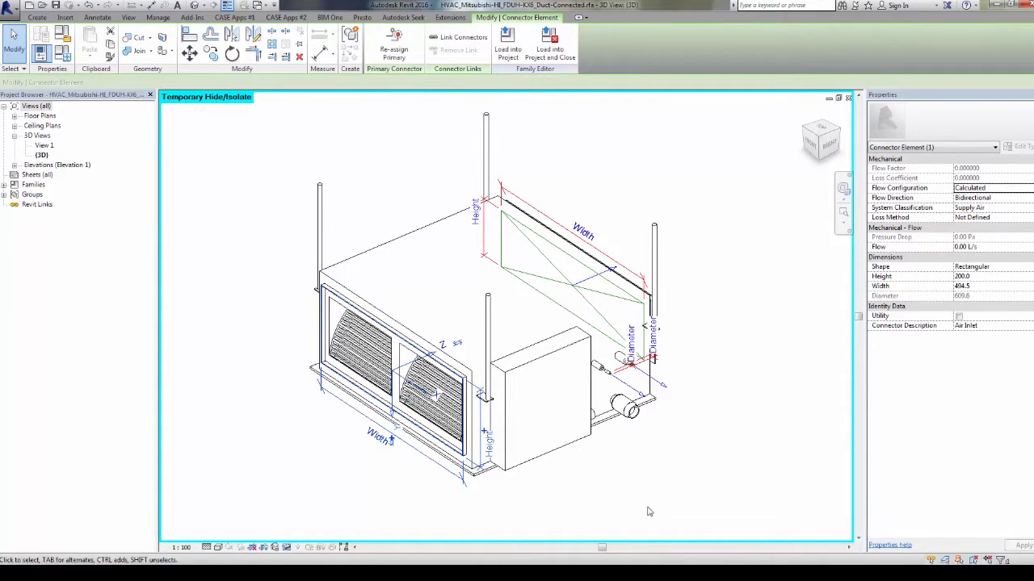
click(588, 488)
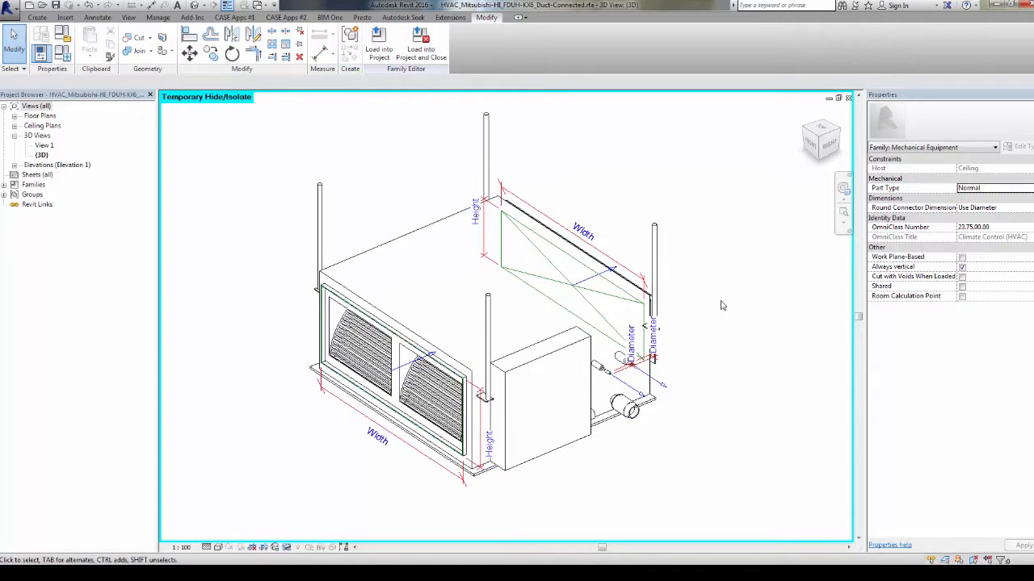
shift+middle_drag(730, 363, 529, 343)
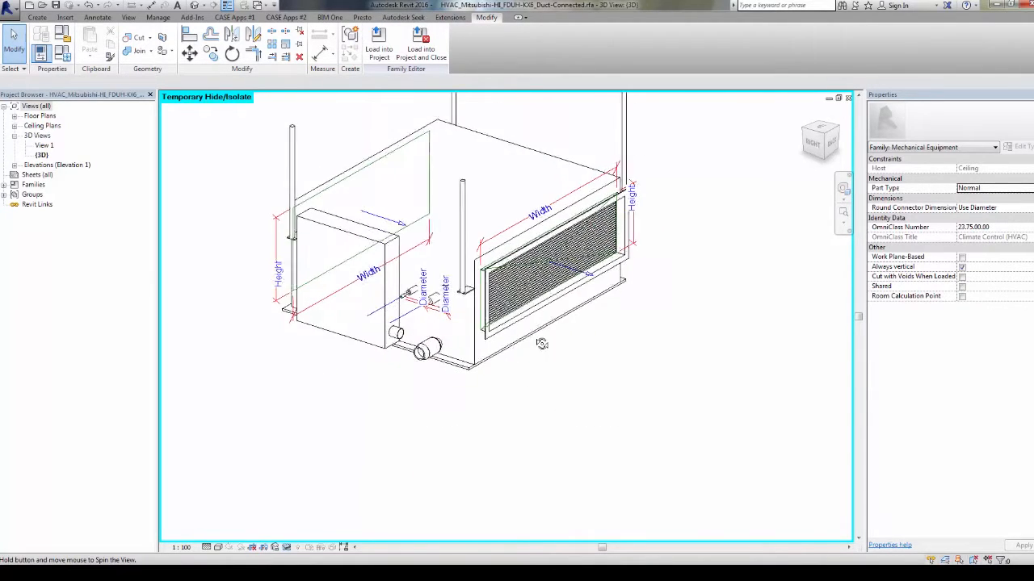
scroll(507, 265, up, 5)
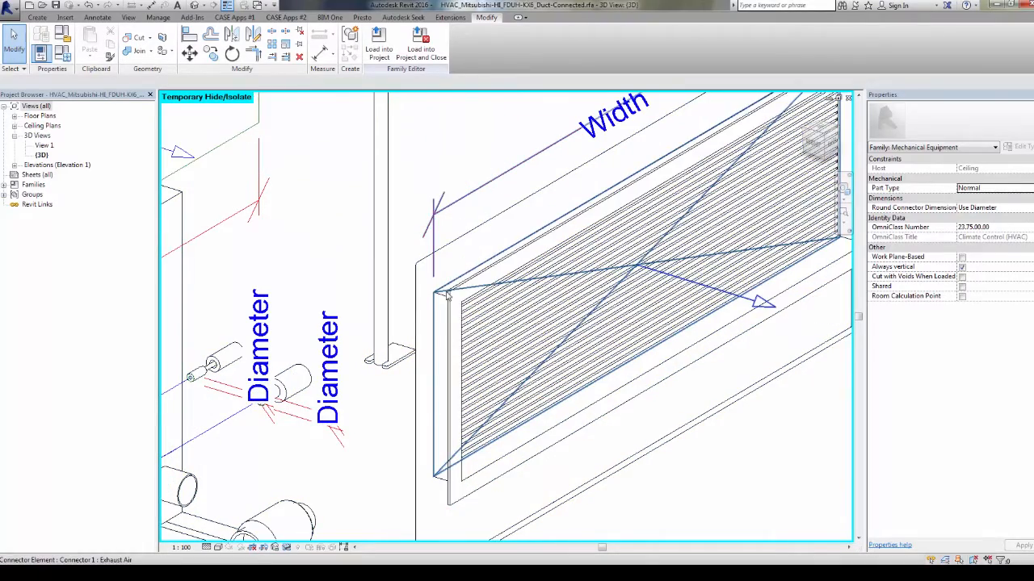
click(449, 293)
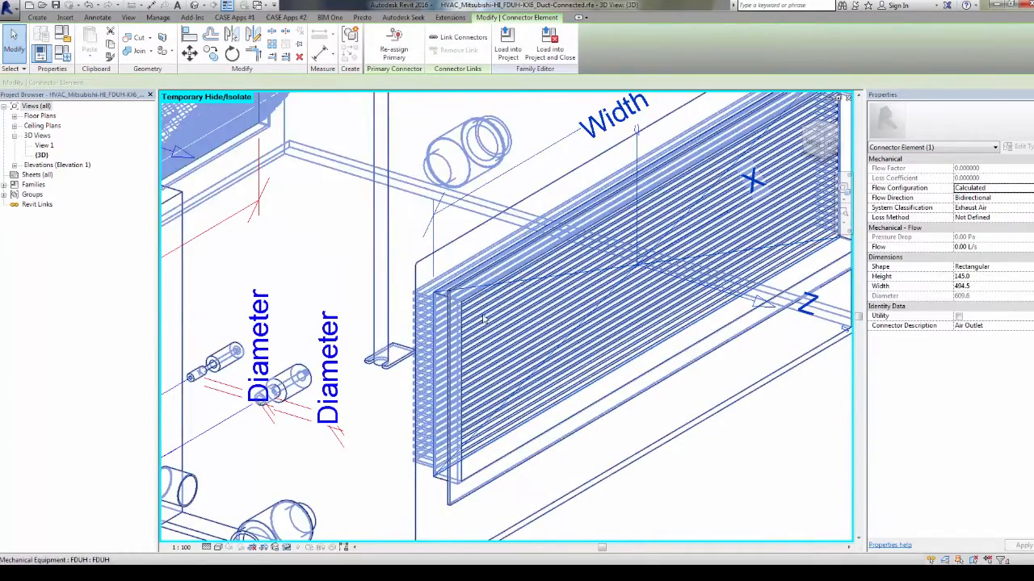
scroll(485, 313, down, 2)
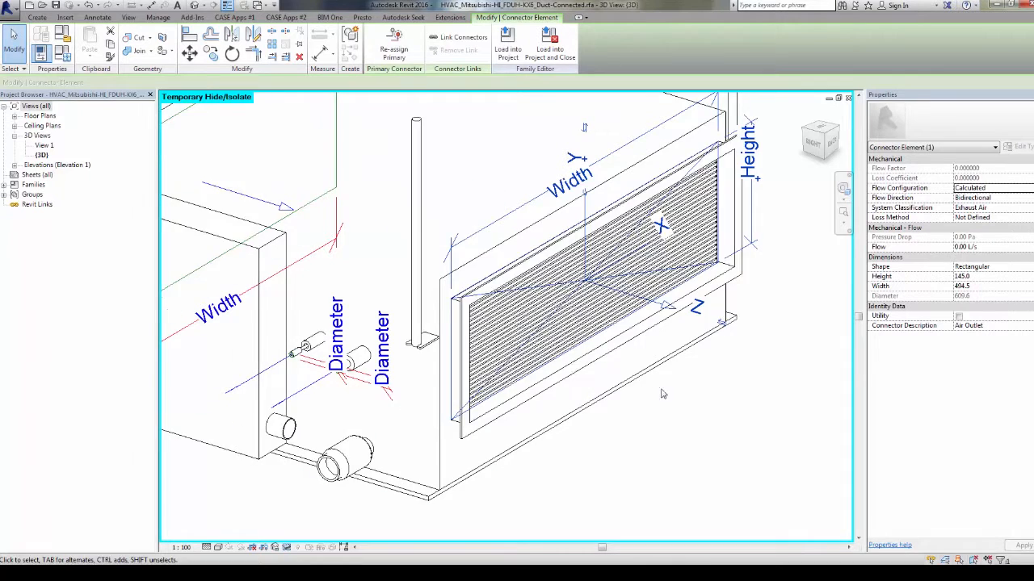
middle_drag(677, 427, 671, 420)
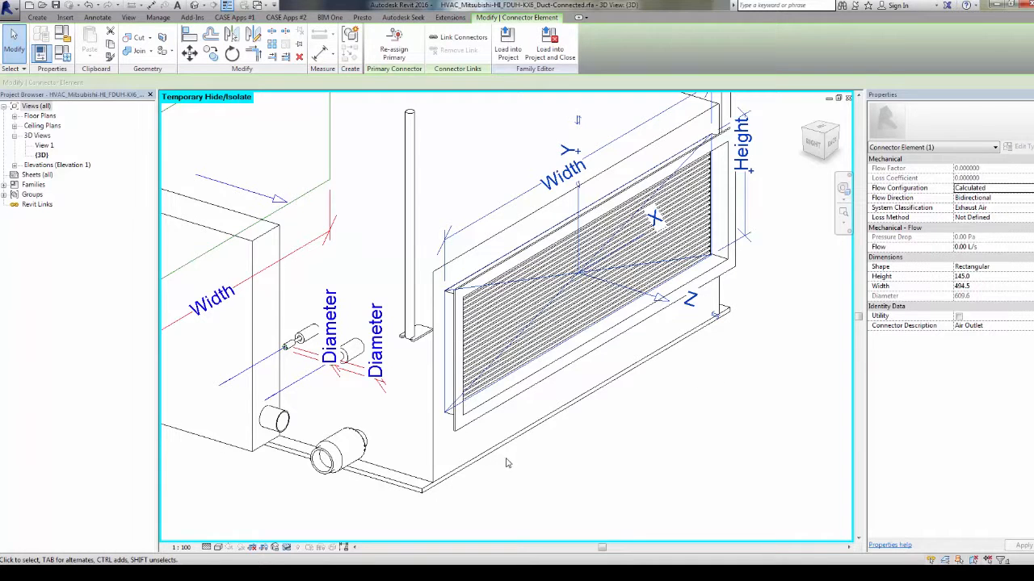
scroll(581, 472, down, 3)
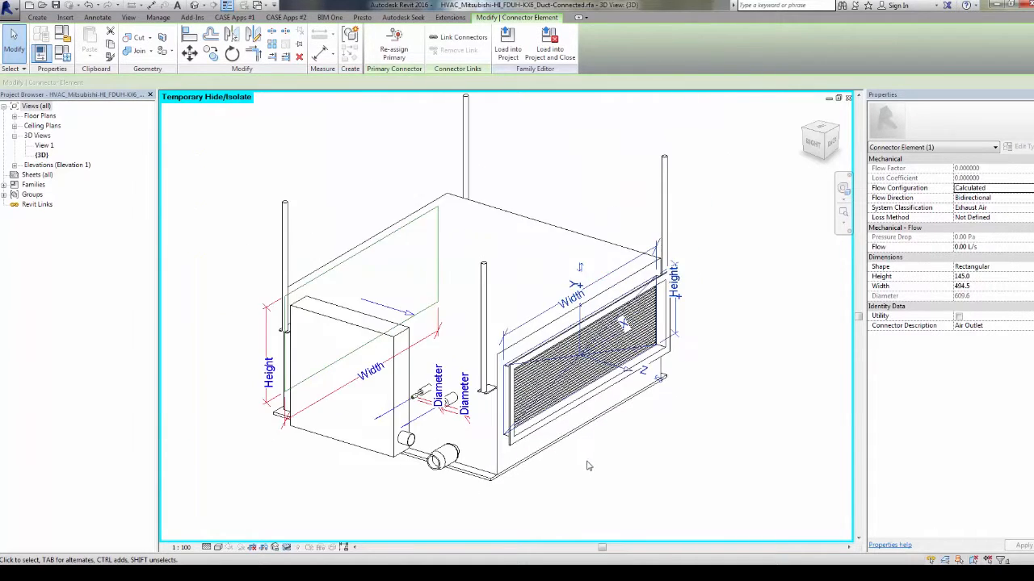
shift+middle_drag(547, 476, 634, 438)
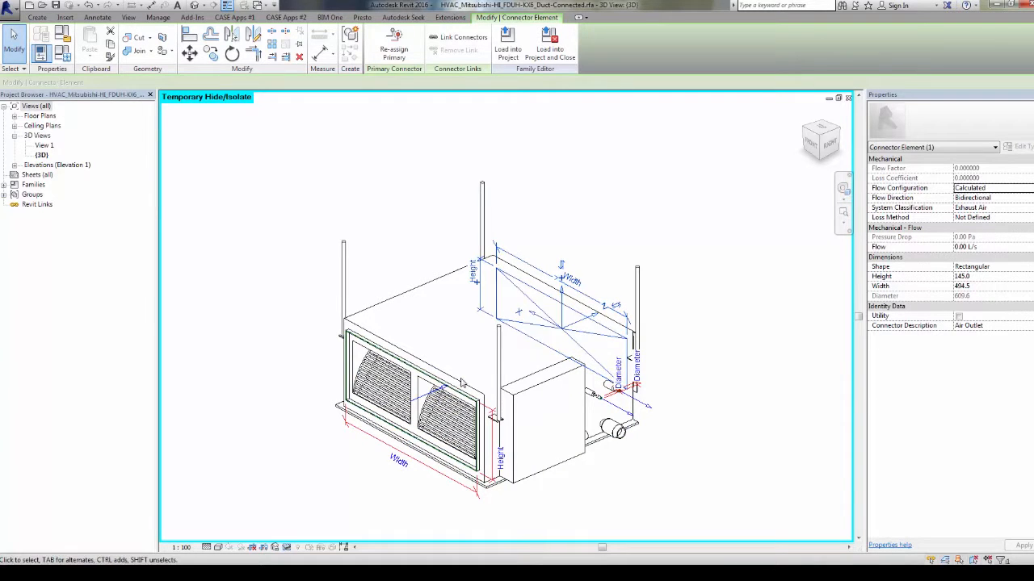
- Compare the flow and system classification properties of the Air Inlet connector with those of the Air Outlet connector
click(425, 401)
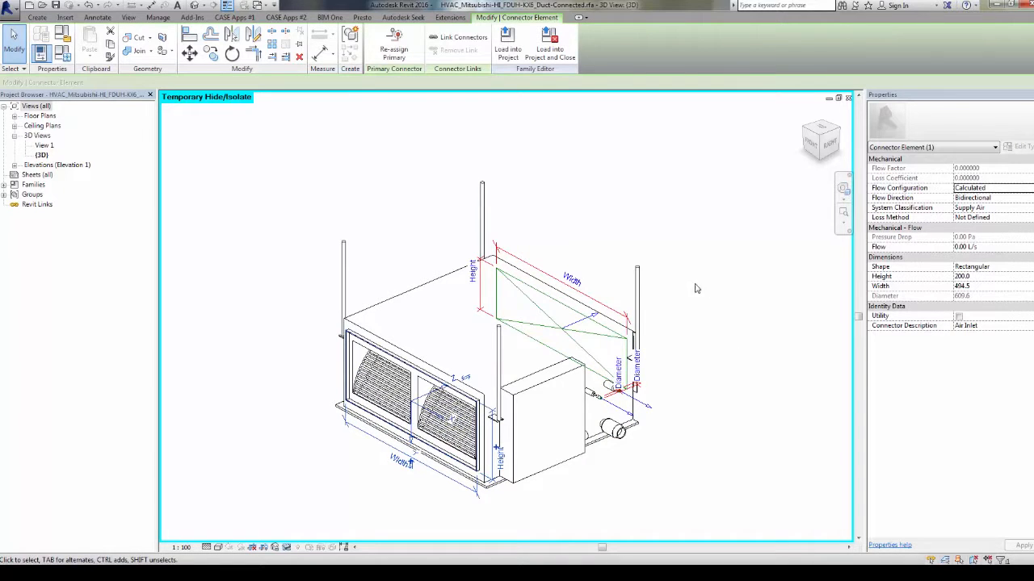
click(571, 337)
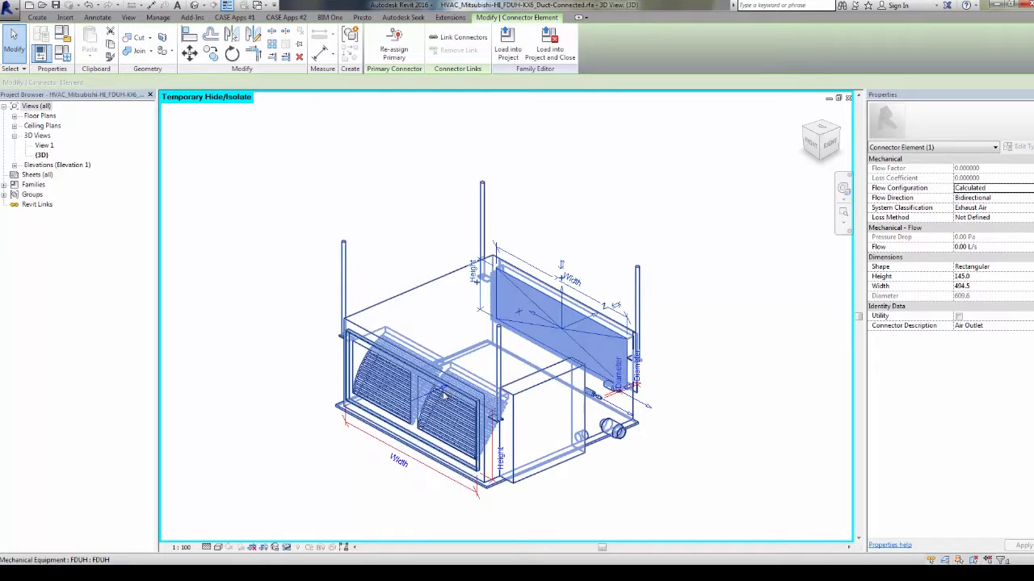
click(424, 400)
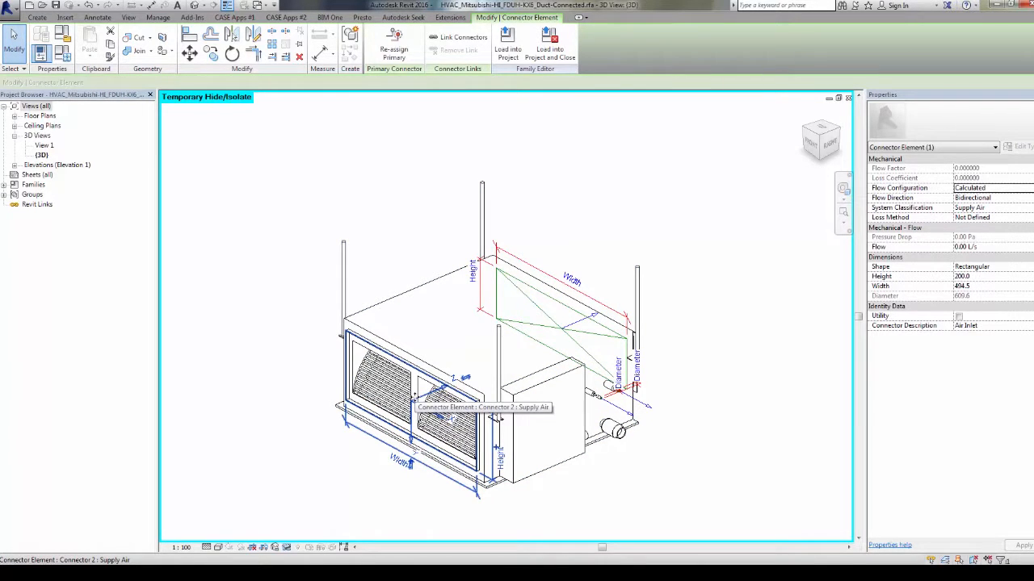
click(688, 297)
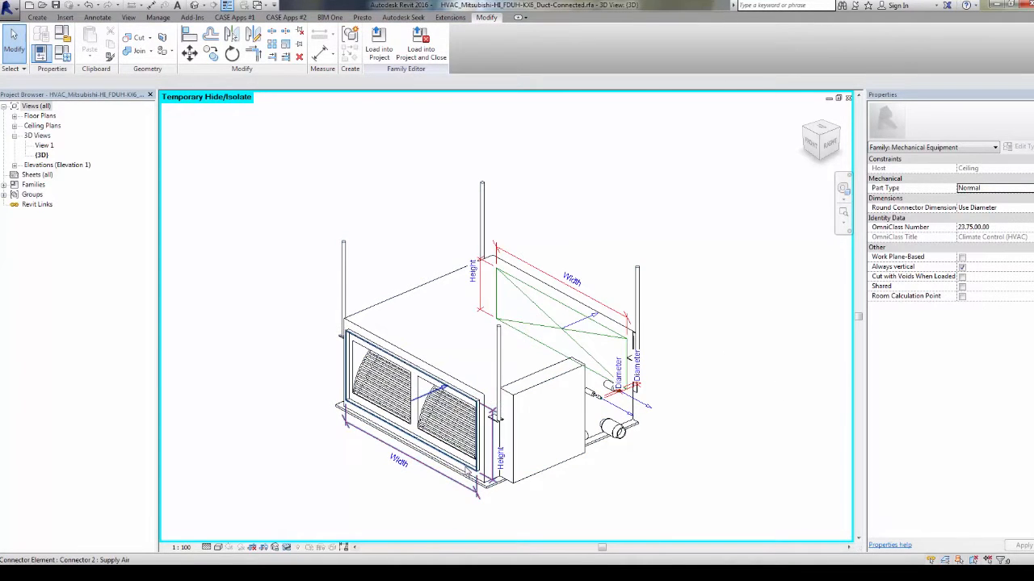
- Examine closely how the corner of the Supply Air inlet connector lines up with the unit's front frame
click(411, 463)
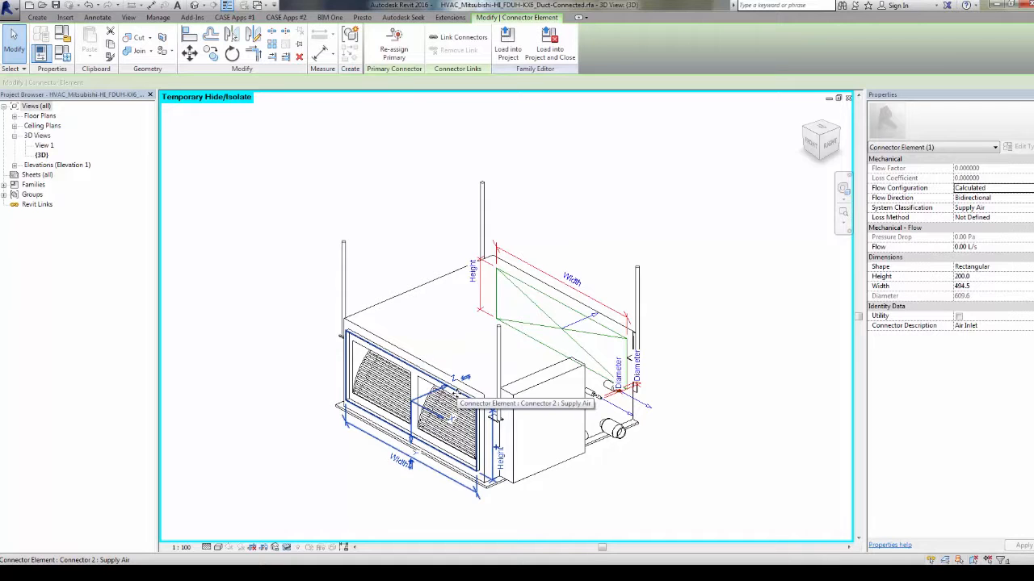
scroll(460, 394, up, 4)
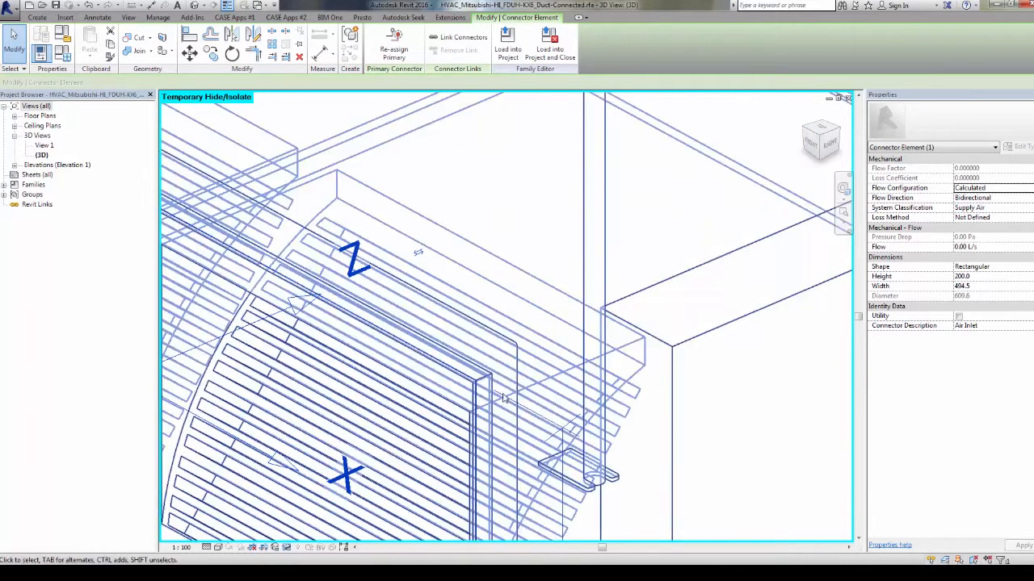
scroll(476, 384, up, 2)
scroll(476, 384, up, 3)
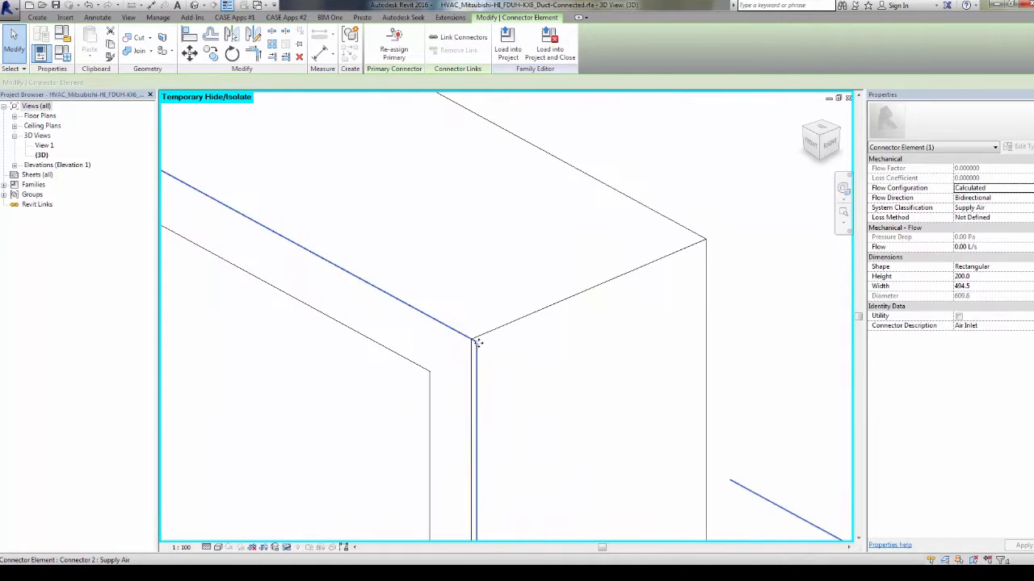
scroll(475, 342, up, 3)
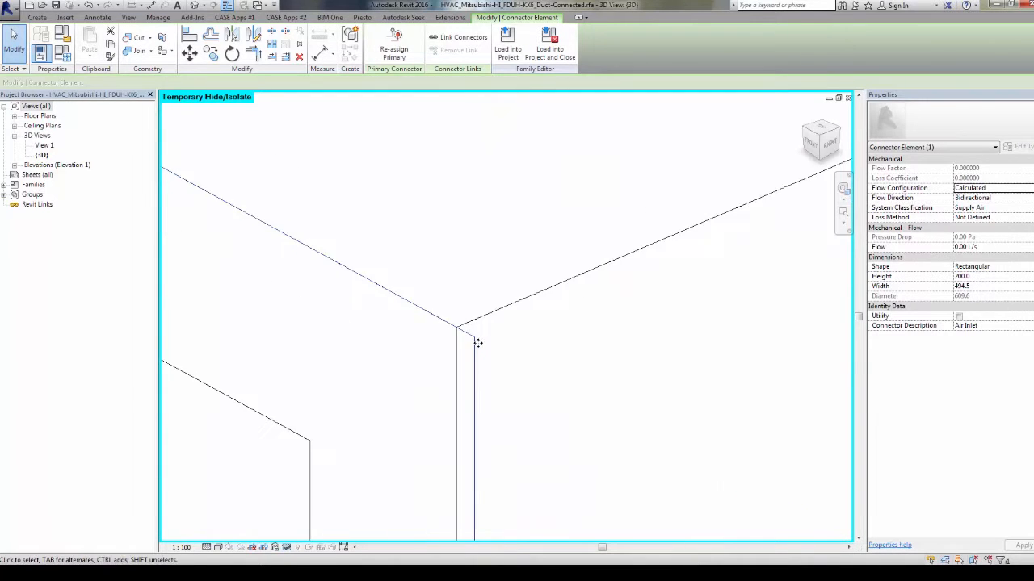
scroll(469, 336, down, 12)
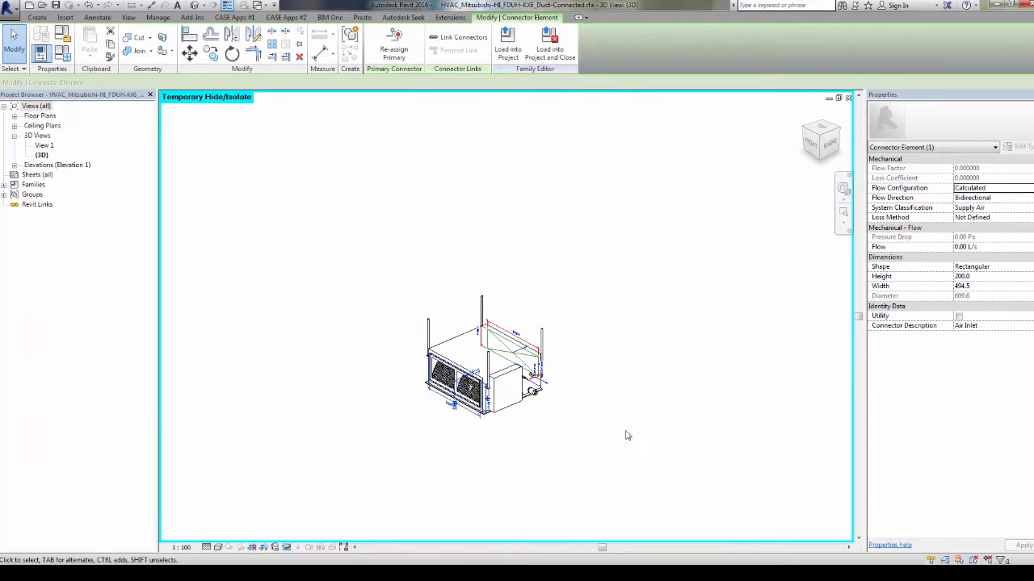
click(520, 441)
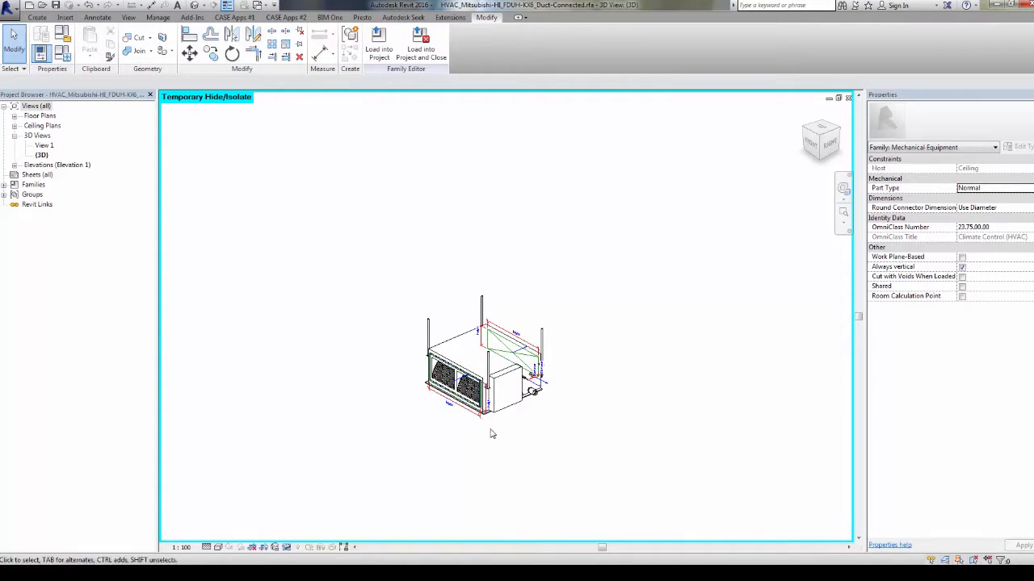
- Flip the Supply Air inlet connector on the grille side so its Z direction points out of the unit
scroll(509, 424, up, 5)
scroll(548, 478, up, 3)
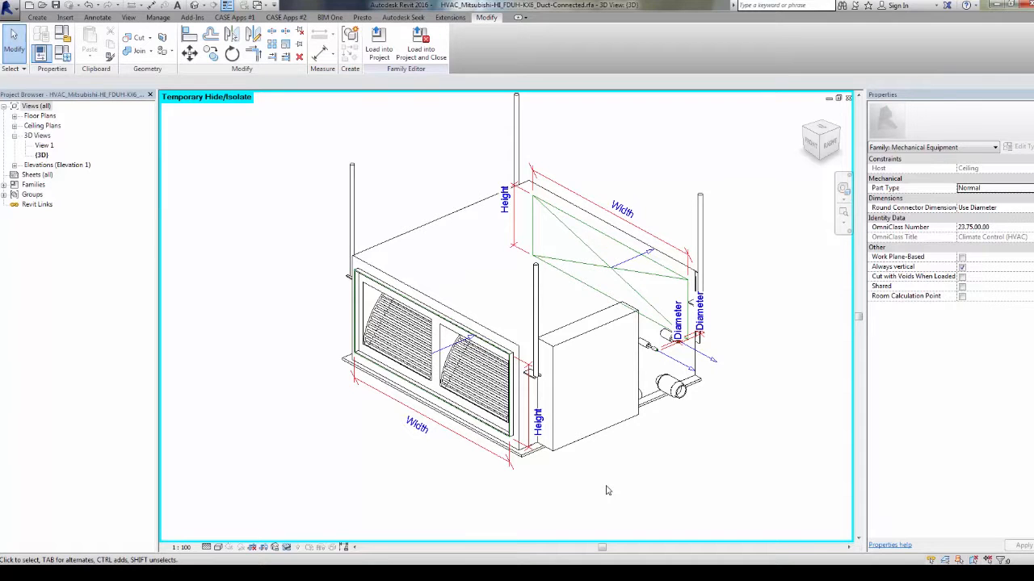
click(483, 343)
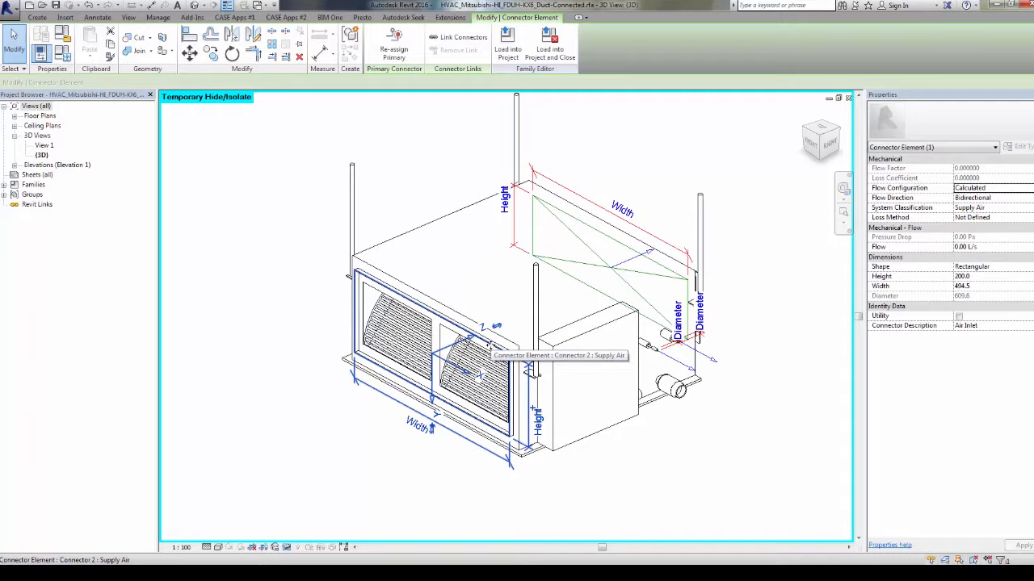
click(693, 464)
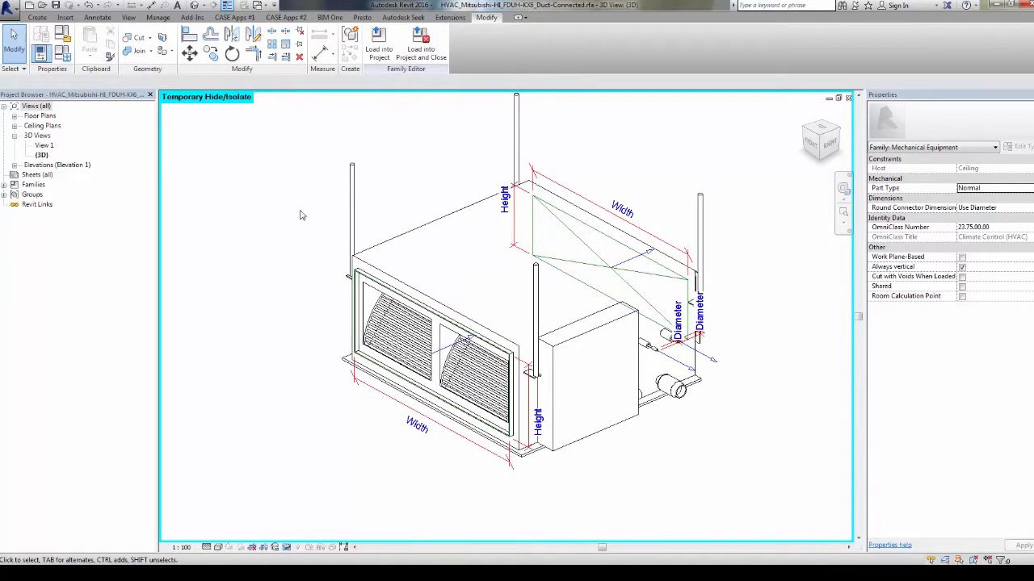
click(441, 354)
key(Tab)
click(442, 354)
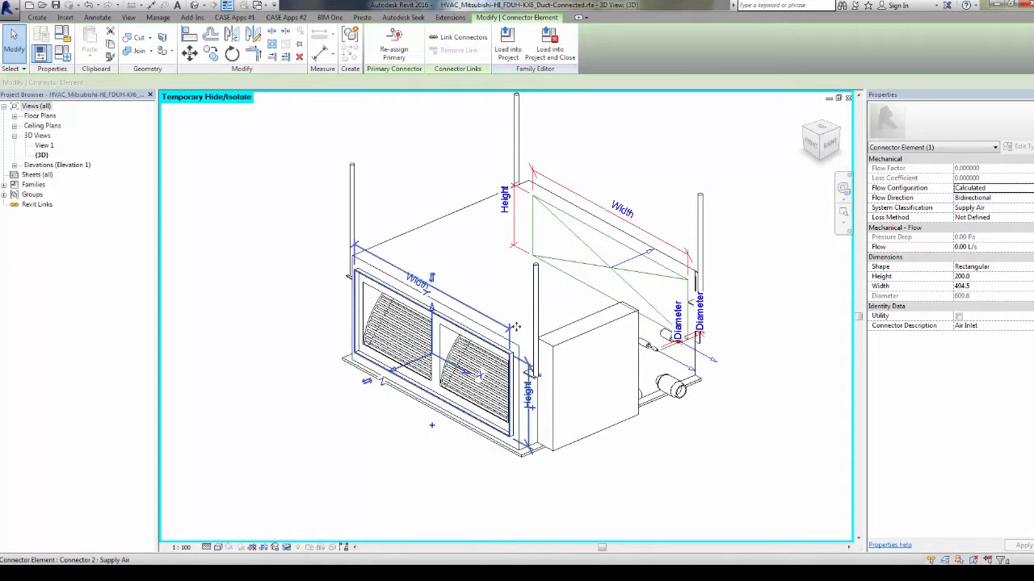
- Check the orientation and system classification of the flipped inlet connector
click(602, 503)
key(Tab)
click(419, 358)
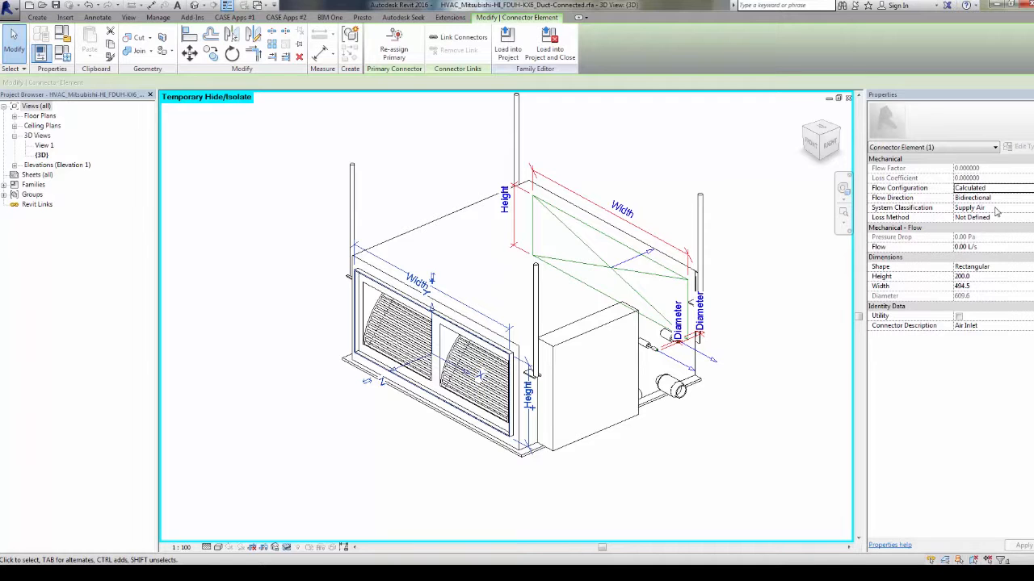
click(751, 309)
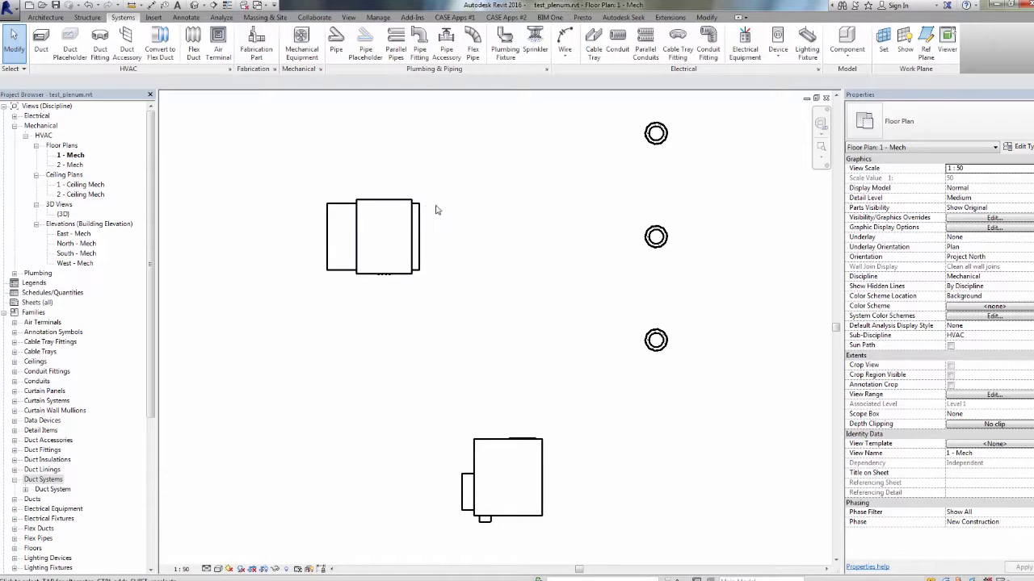
- Duplicate the type of the A3D_Fan-Coil_Baterías-AF-AC unit in the 1 - Mech plan as Estándar 2
click(416, 238)
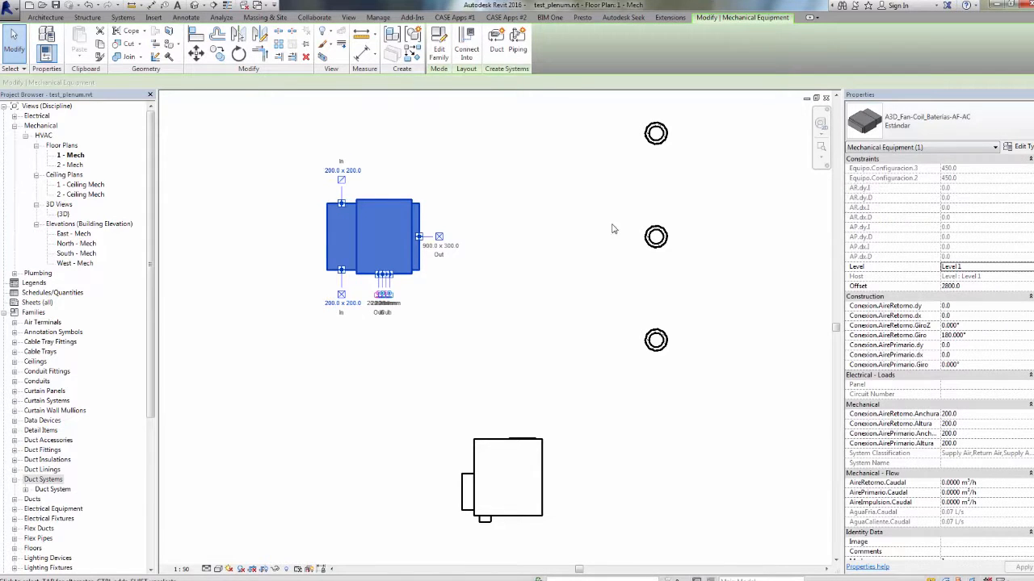
click(1019, 147)
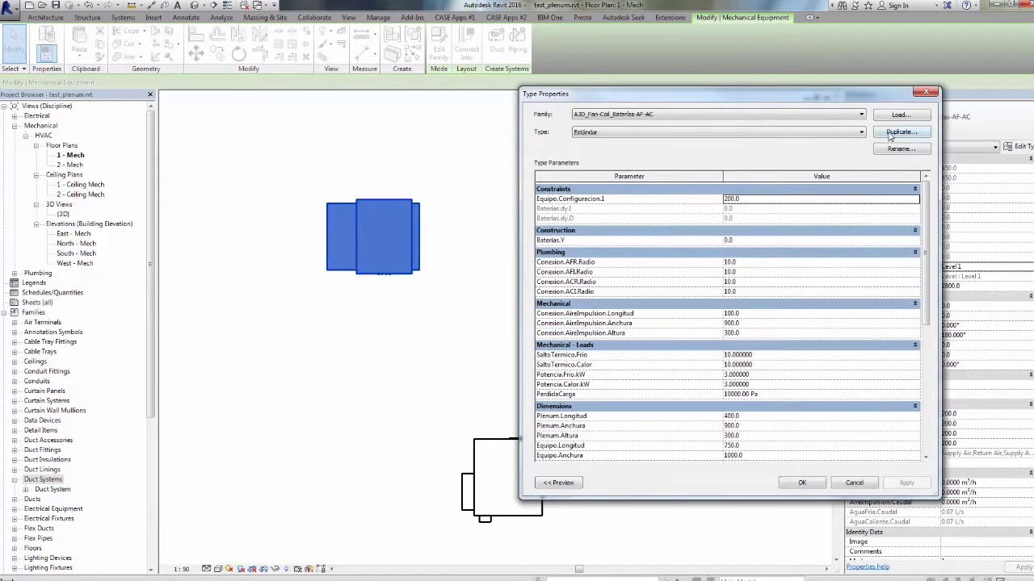
click(896, 133)
click(658, 262)
- Set the Estándar 2 type's Conexion.AireImpulsion.Anchura to 650 and Conexion.AireImpulsion.Altura to 150, and apply them to the fan coil
drag(923, 280, 928, 299)
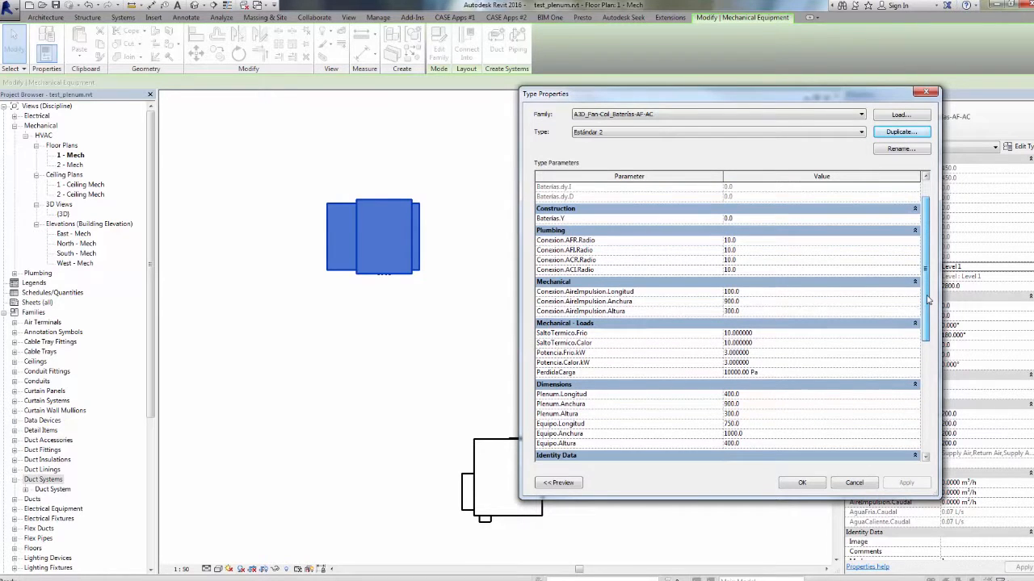
click(760, 302)
text(650)
click(772, 312)
text(150)
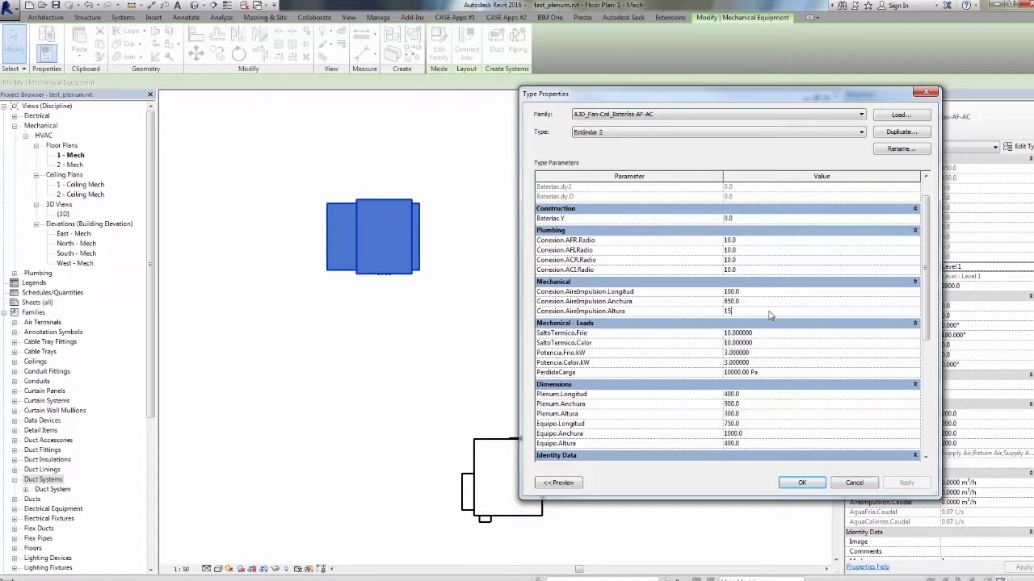
click(810, 487)
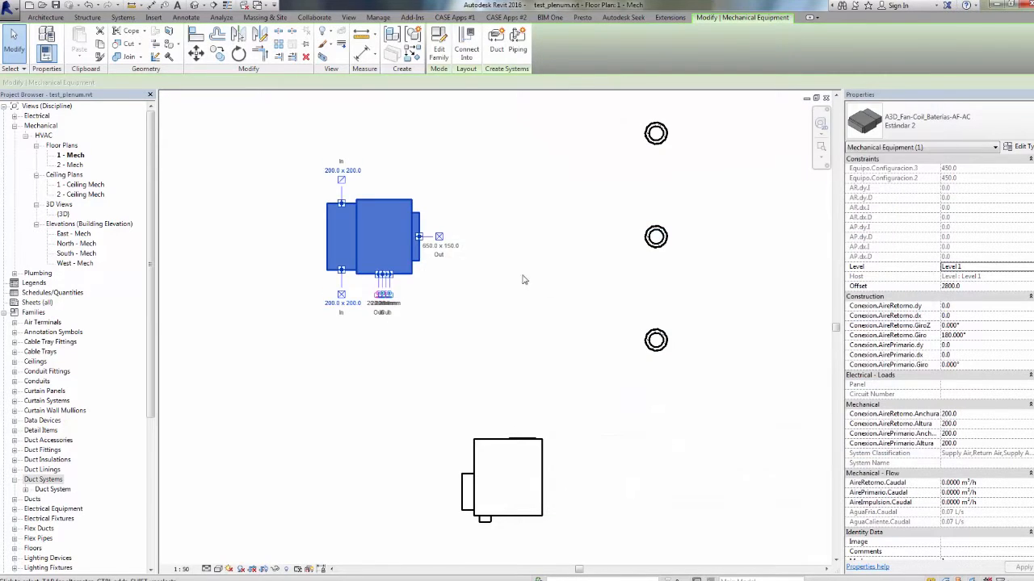
click(478, 233)
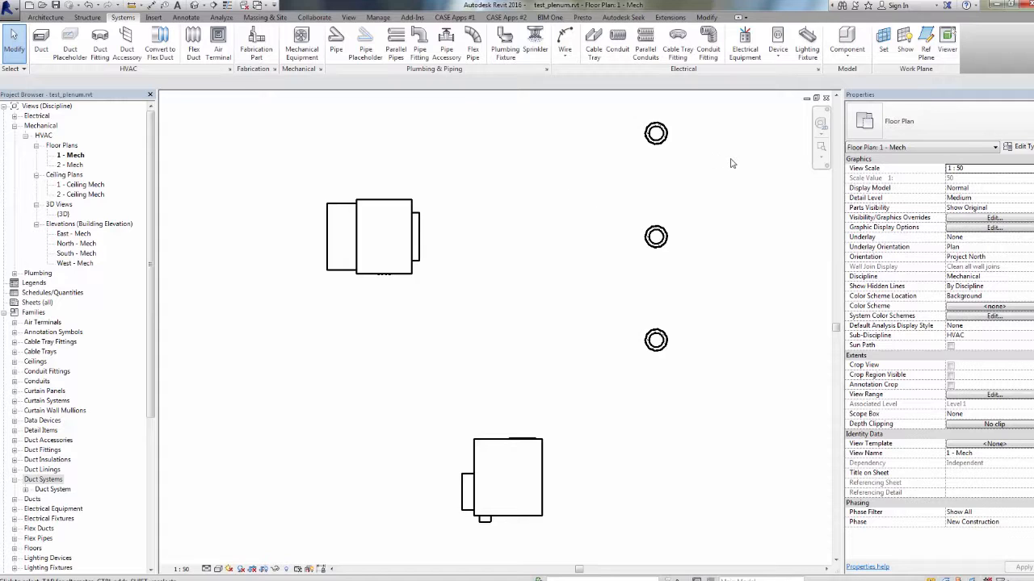
- Load HVAC_Ductwork_Airzone_Motorized-Plenum_Daikin_Standard_3-Dampers.rfa into the 1 - Mech plan and place it between the fan coil and the round air terminals
drag(1033, 125, 674, 134)
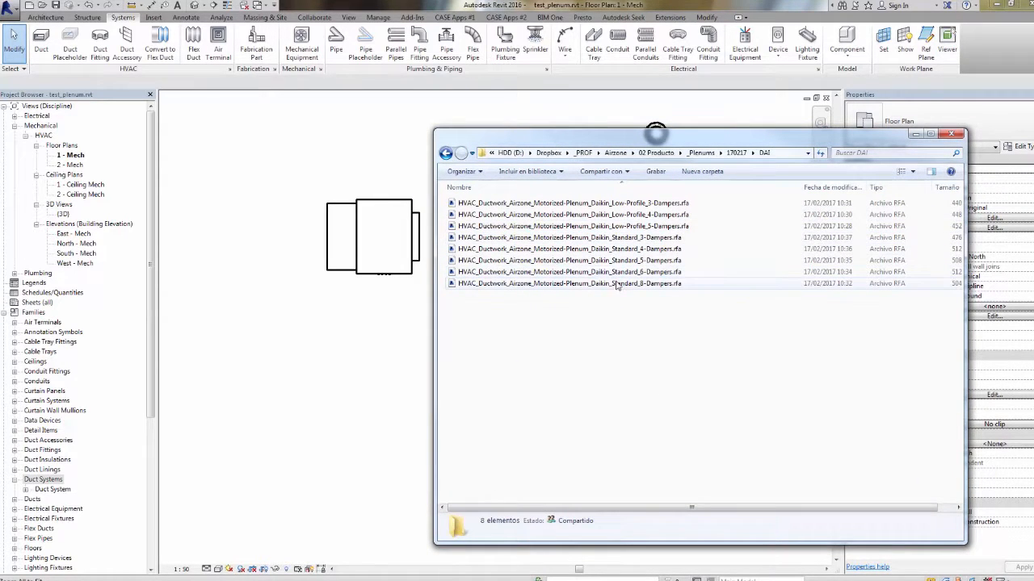
click(634, 239)
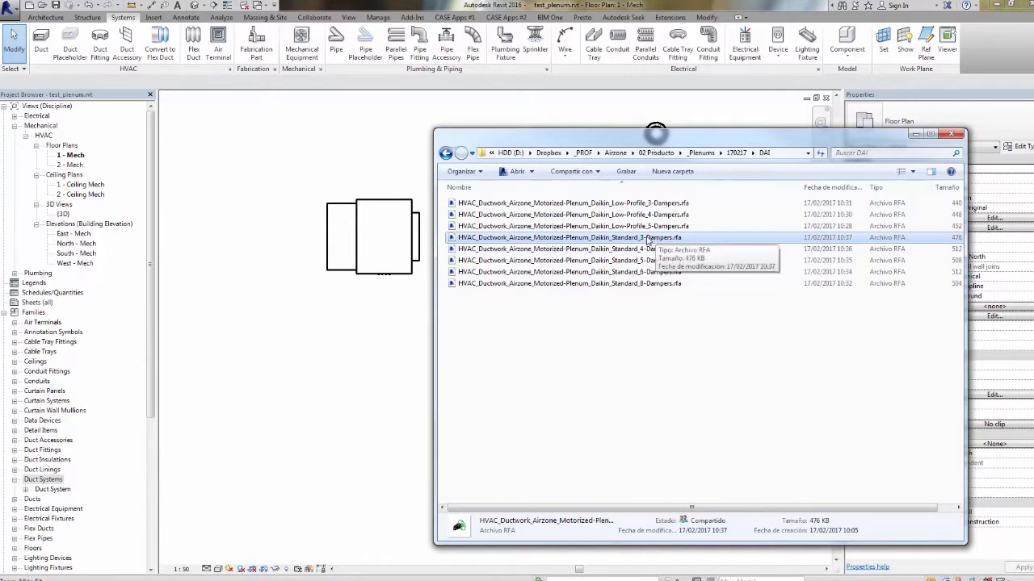
drag(665, 138, 798, 123)
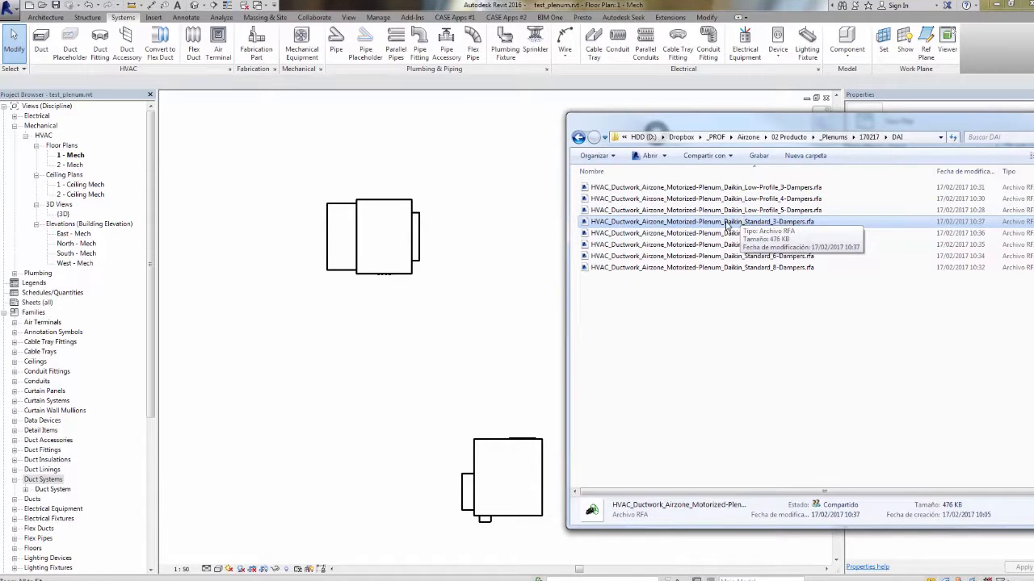
drag(757, 121, 574, 120)
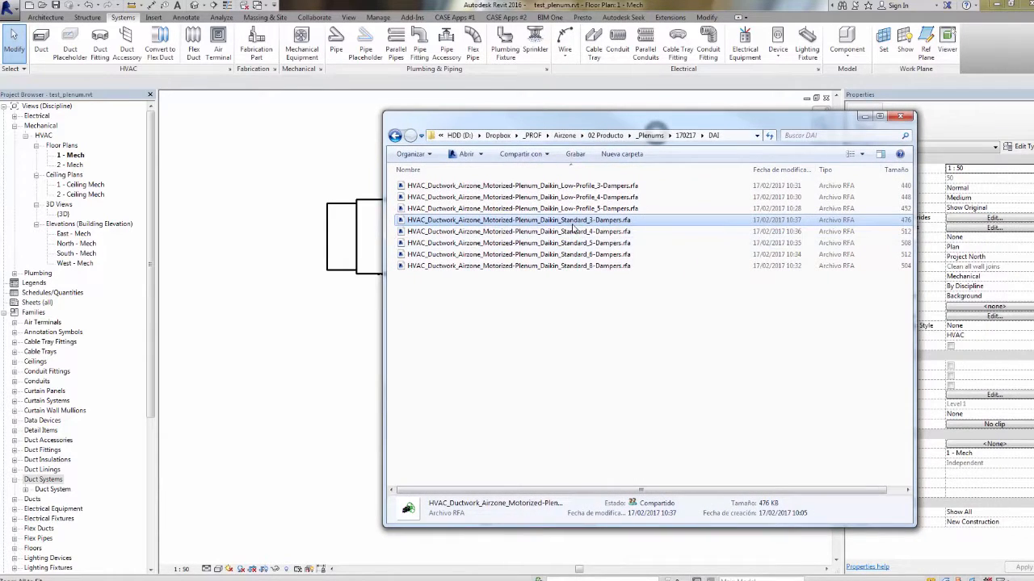
click(569, 185)
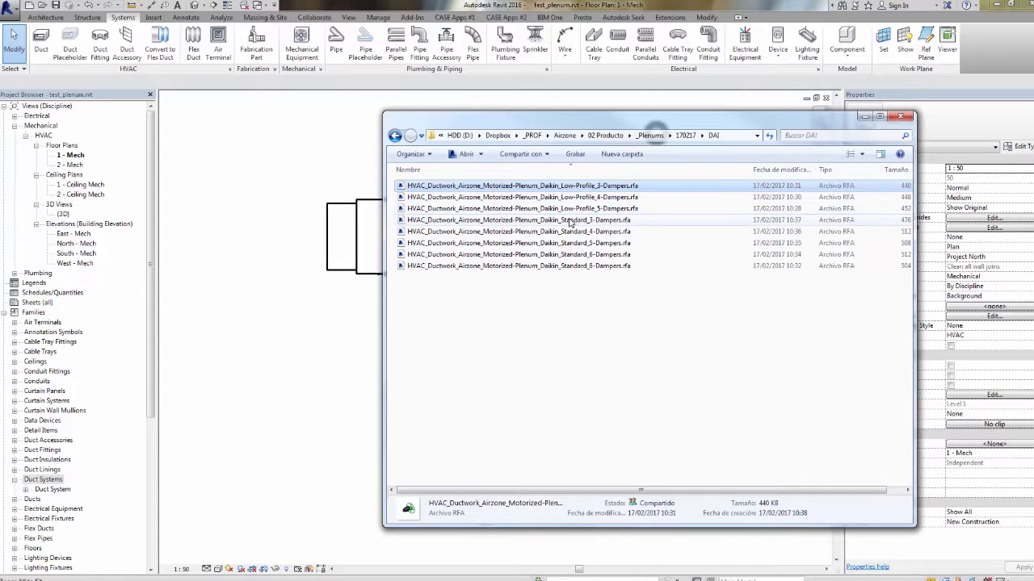
click(572, 221)
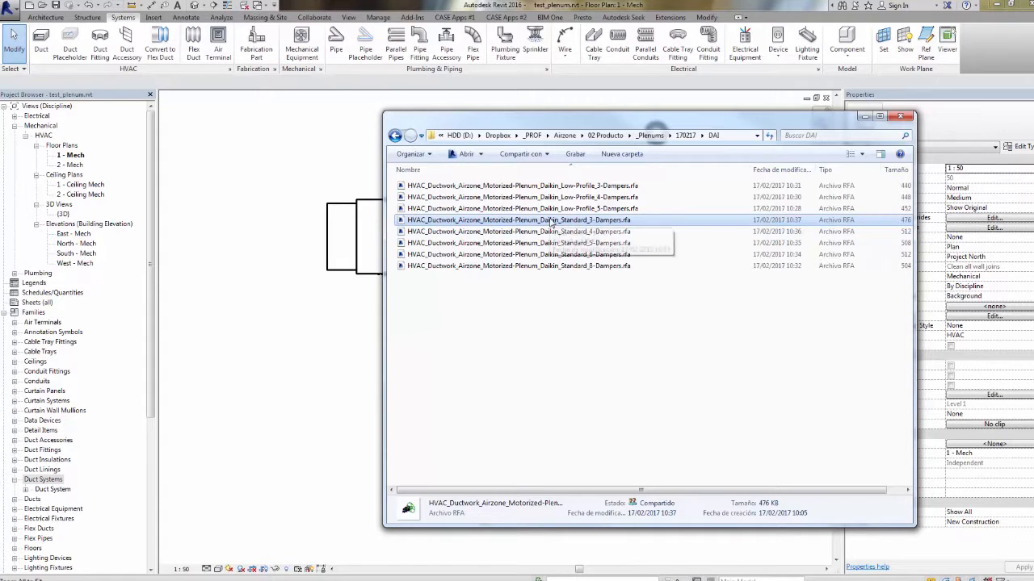
drag(577, 124, 605, 131)
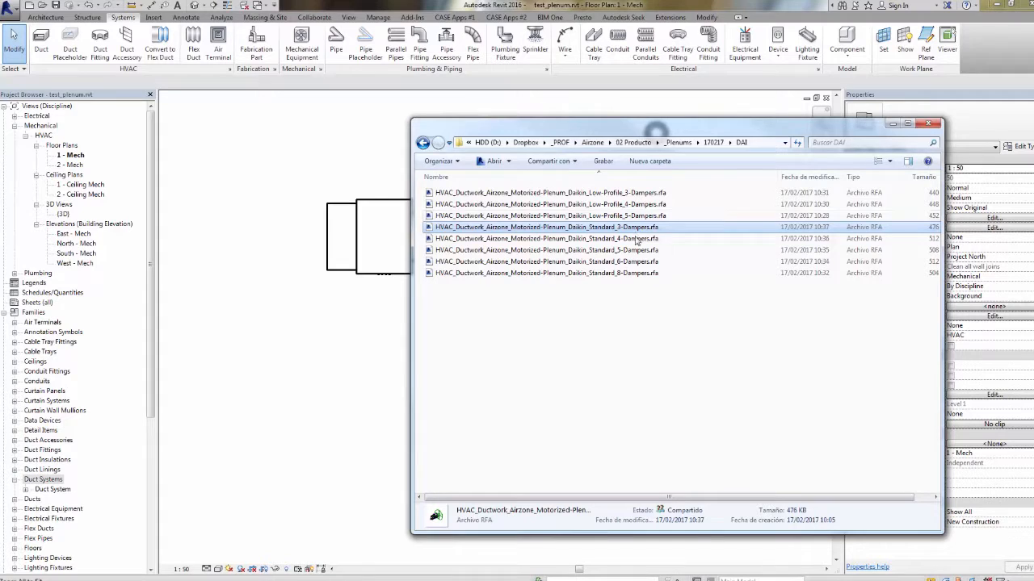
drag(633, 229, 390, 326)
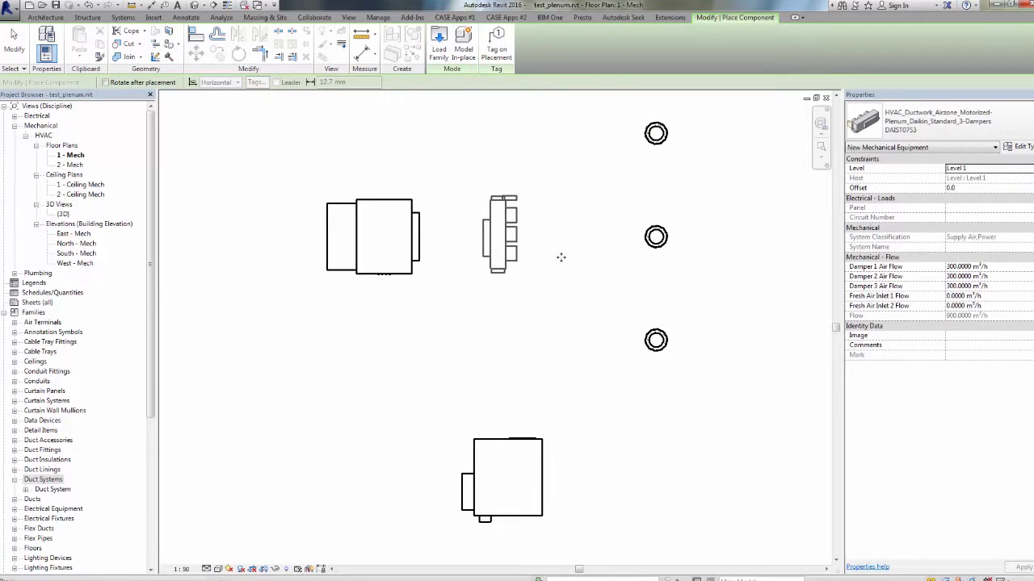
key(Escape)
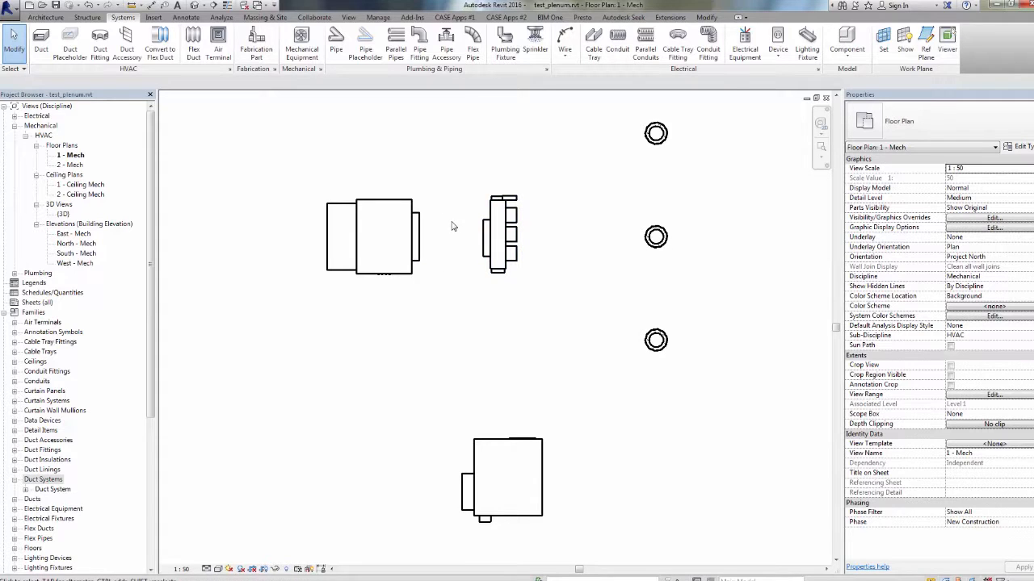
click(419, 238)
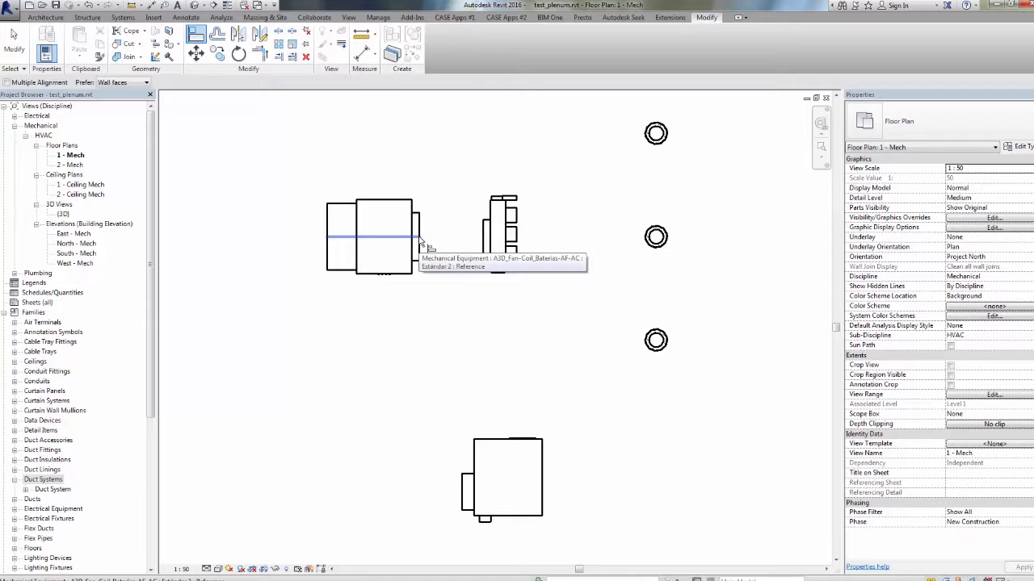
click(486, 239)
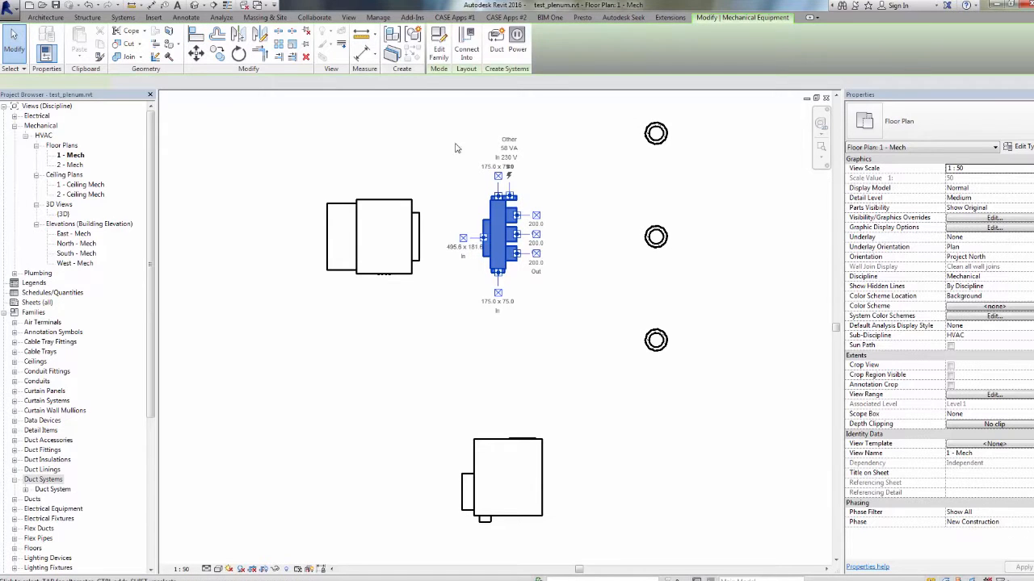
click(196, 34)
scroll(463, 246, up, 5)
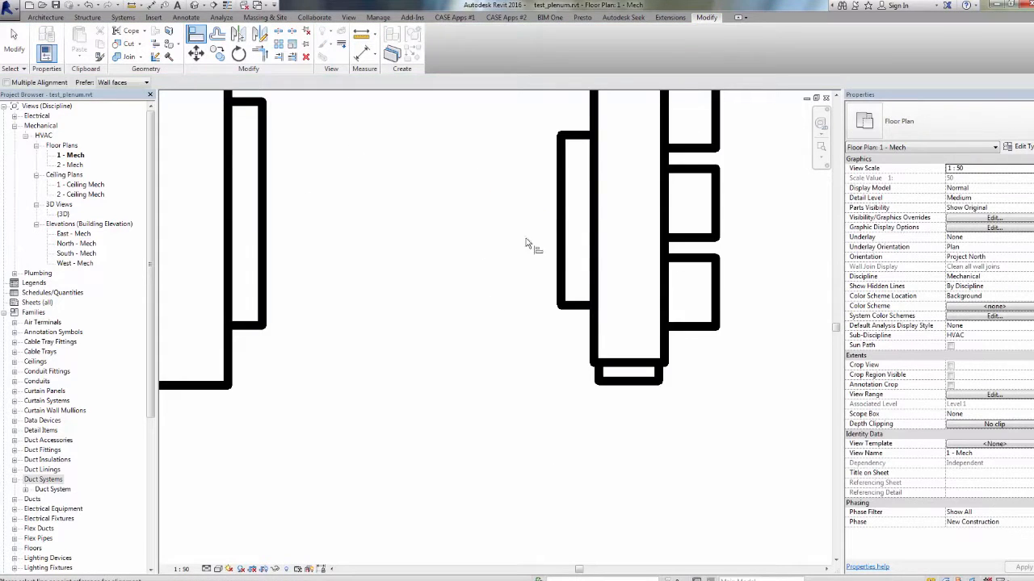
key(Escape)
- Examine the position of the plenum's inlet connector relative to its middle damper outlet and the ends of its body
click(562, 231)
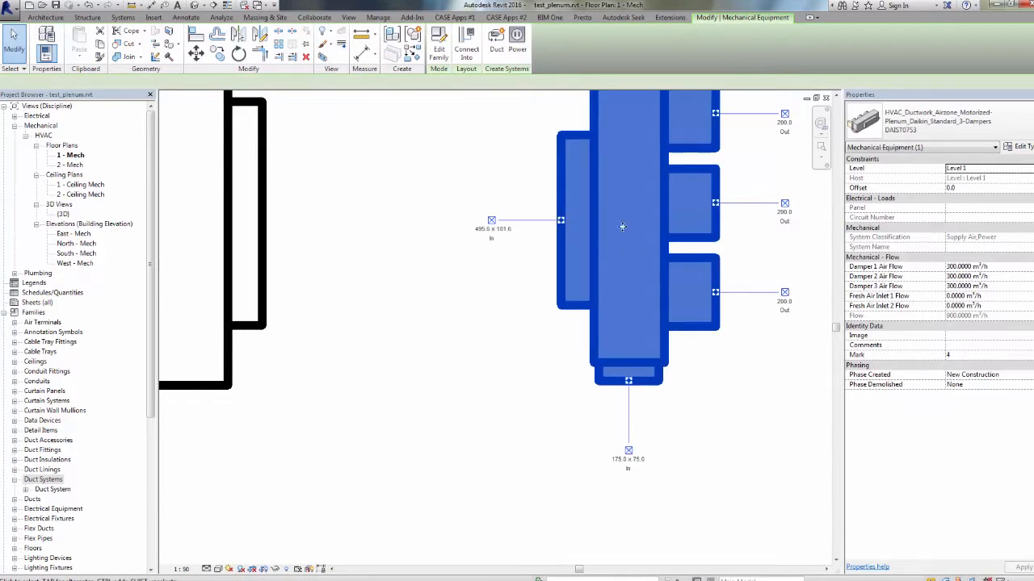
middle_drag(622, 227, 549, 238)
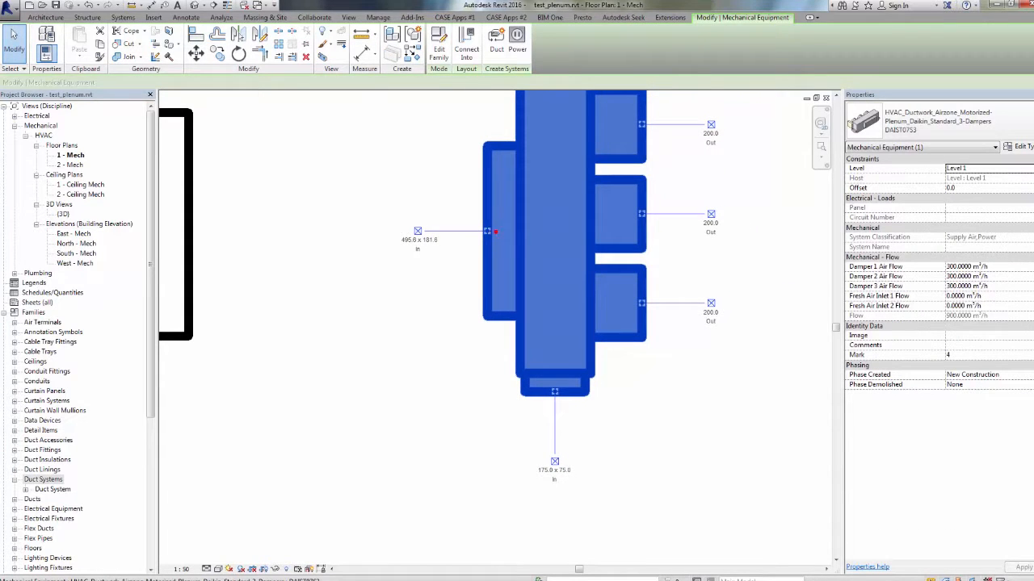
click(487, 231)
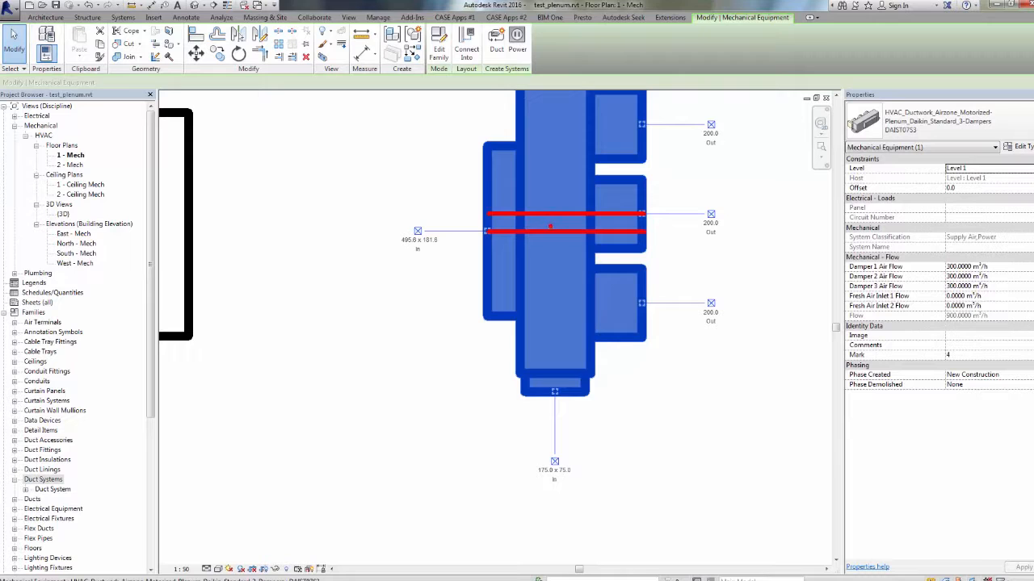
scroll(550, 227, down, 4)
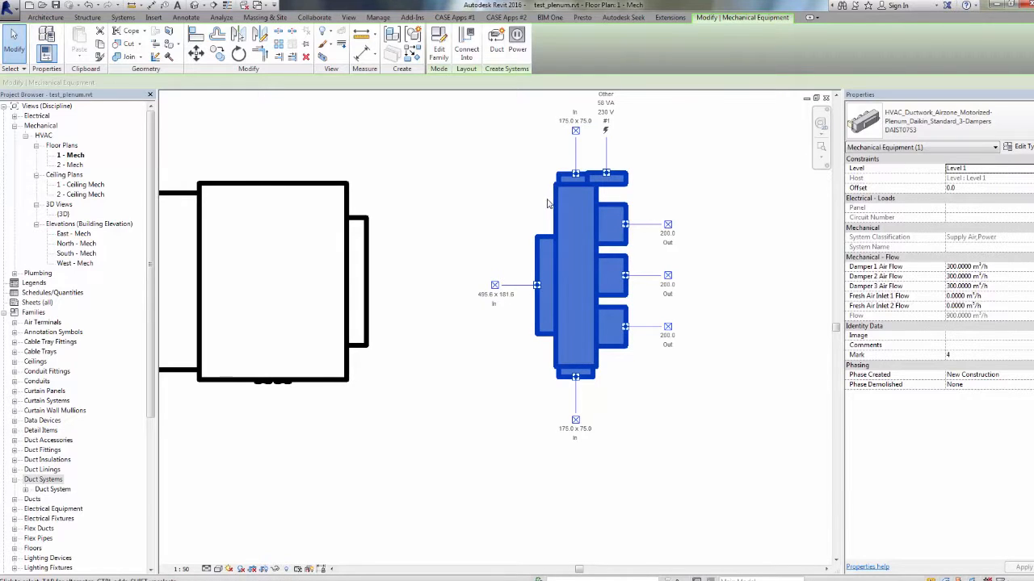
drag(536, 185, 529, 233)
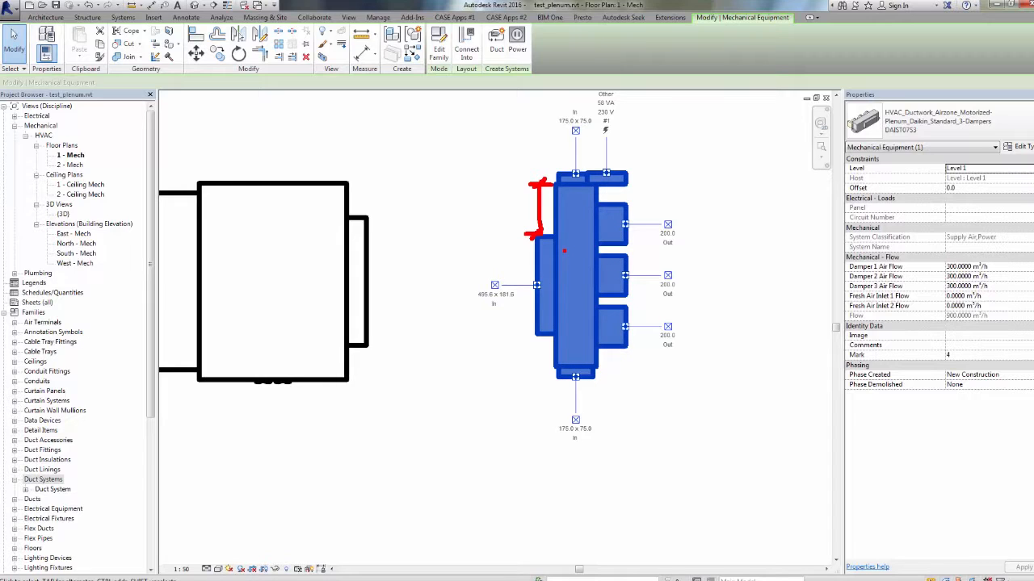
drag(524, 203, 535, 214)
drag(534, 201, 517, 217)
key(Escape)
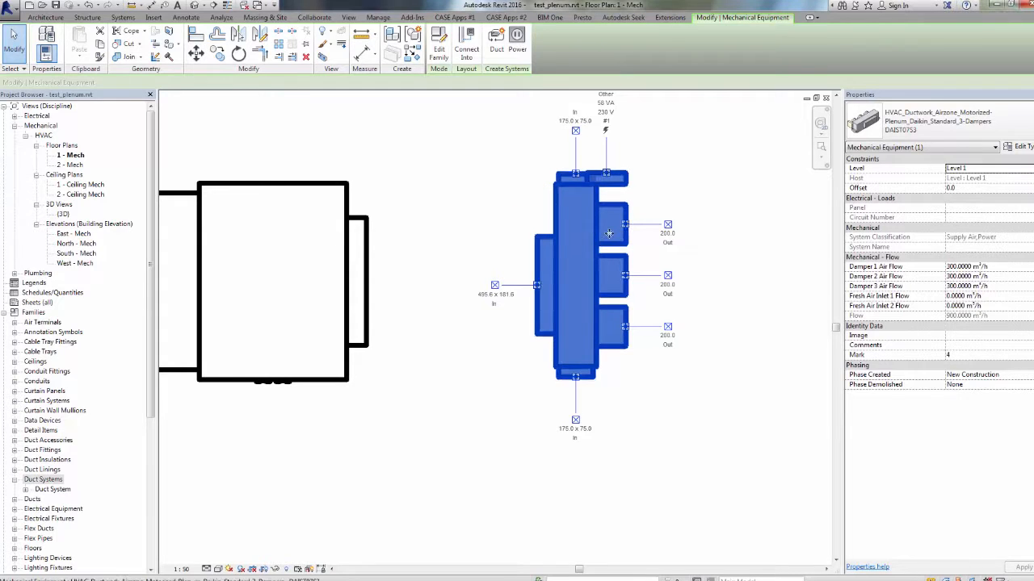
- Align the centreline of the plenum's inlet with the centreline of the fan coil in plan
click(683, 308)
middle_drag(682, 308, 699, 304)
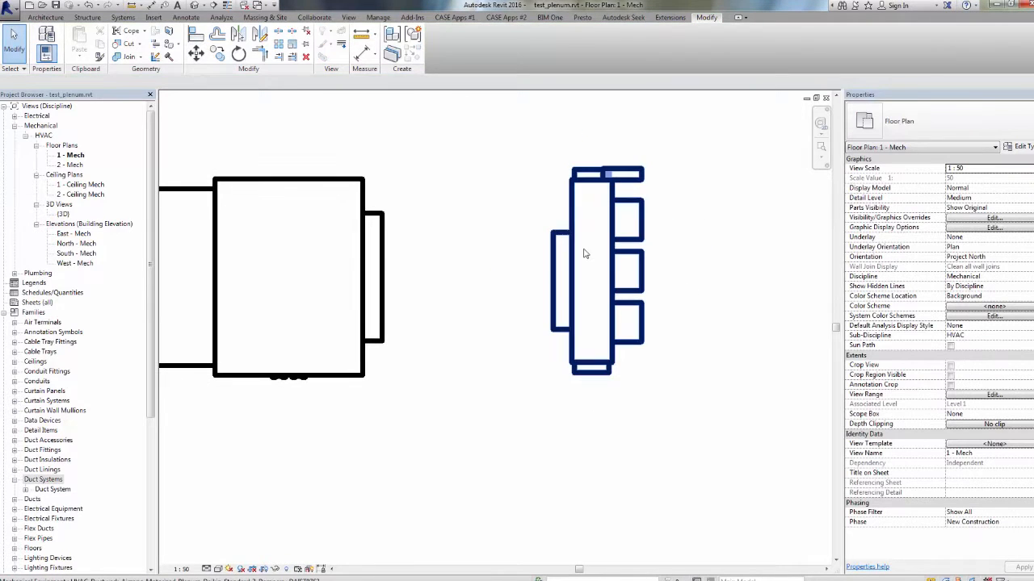
middle_drag(660, 266, 681, 260)
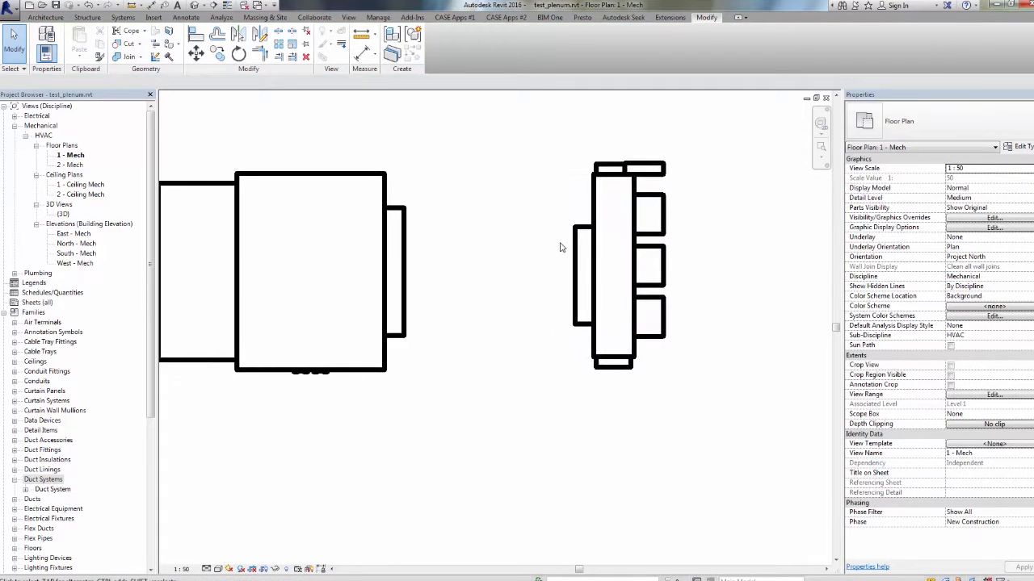
key(a)
key(l)
click(400, 272)
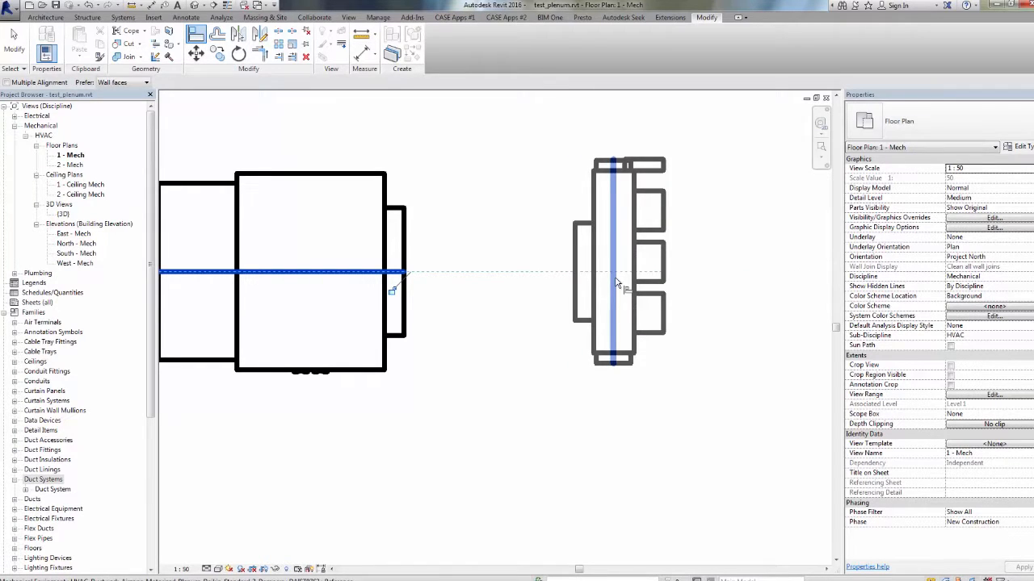
key(Escape)
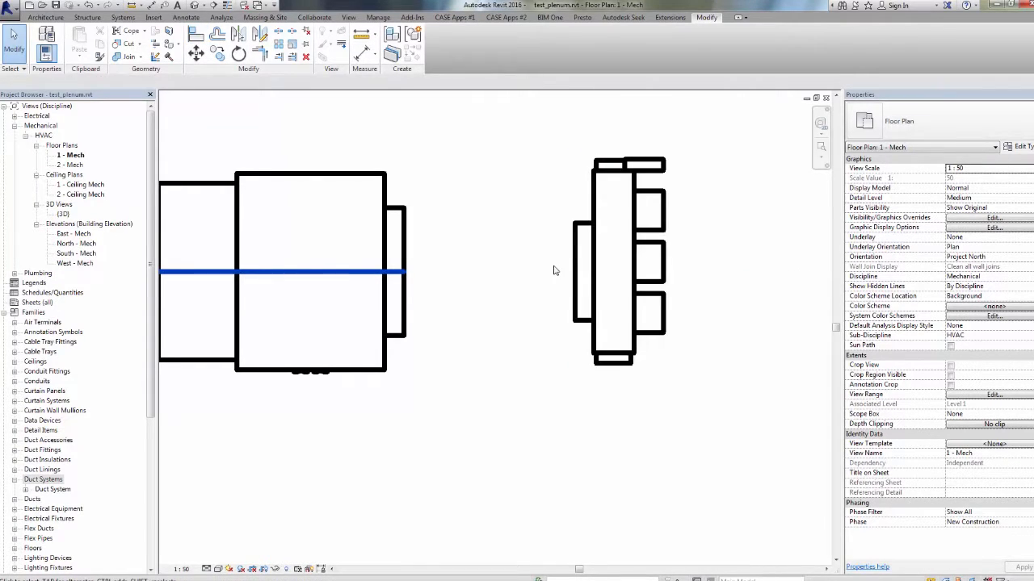
ctrl+drag(574, 220, 594, 323)
mouse_move(557, 273)
mouse_down()
mouse_move(541, 272)
mouse_move(627, 278)
mouse_up()
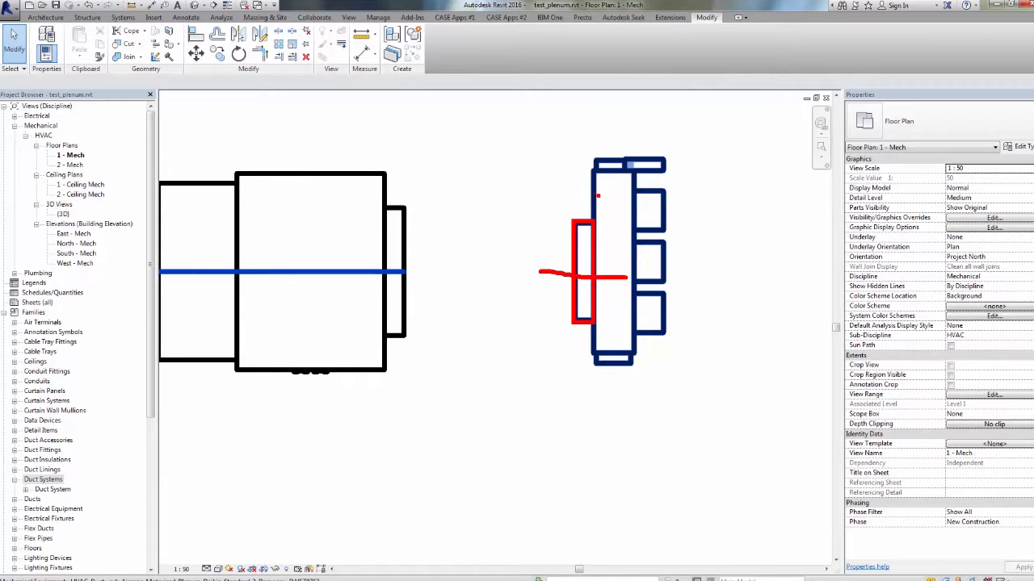
mouse_move(595, 159)
shift+mouse_down()
mouse_move(639, 279)
mouse_move(656, 365)
shift+mouse_up()
shift+drag(662, 155, 595, 367)
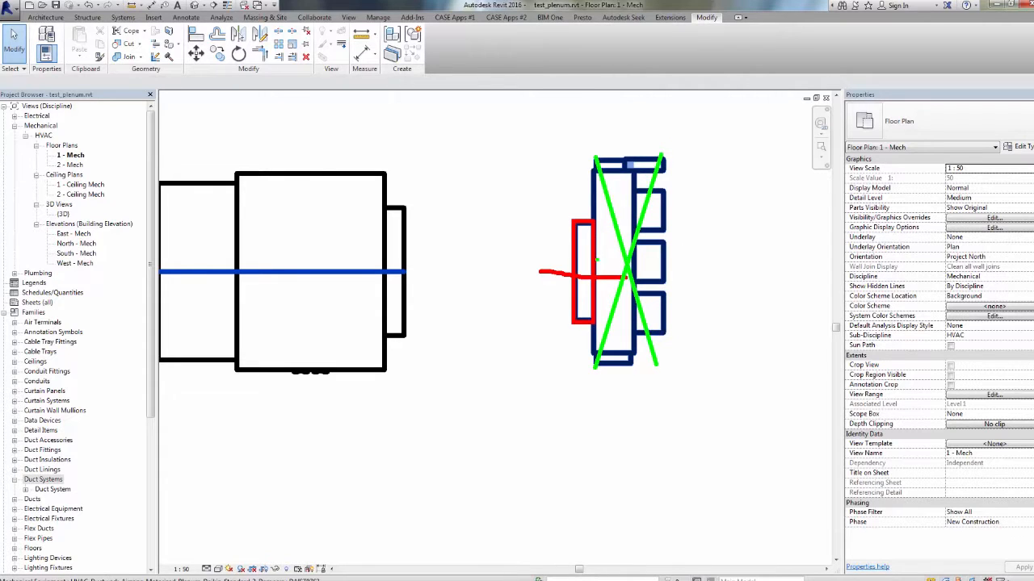
mouse_move(599, 216)
mouse_down()
mouse_move(553, 313)
mouse_move(612, 241)
mouse_move(594, 213)
mouse_up()
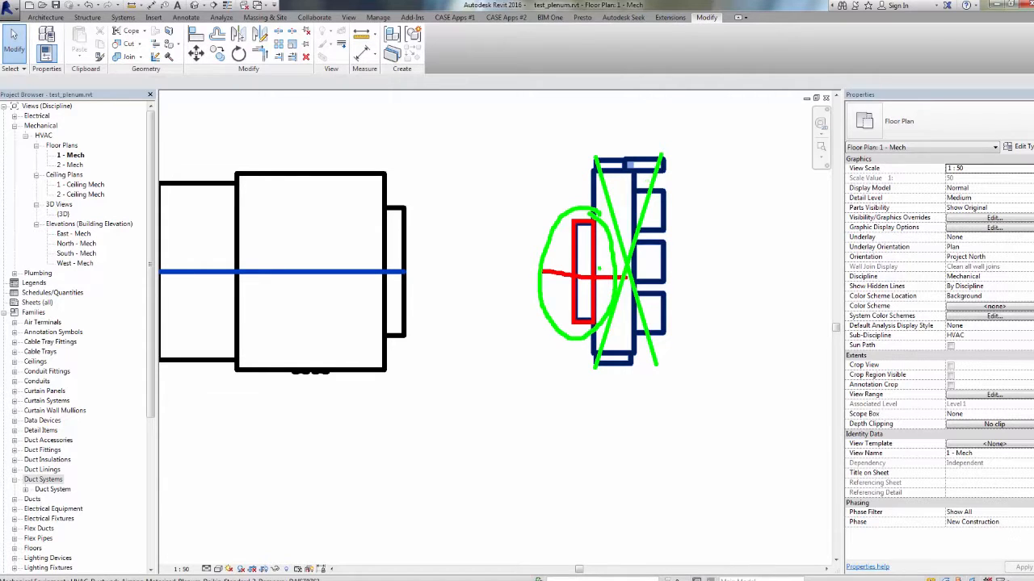
mouse_move(573, 277)
mouse_down()
mouse_move(554, 276)
mouse_move(576, 274)
mouse_up()
key(Escape)
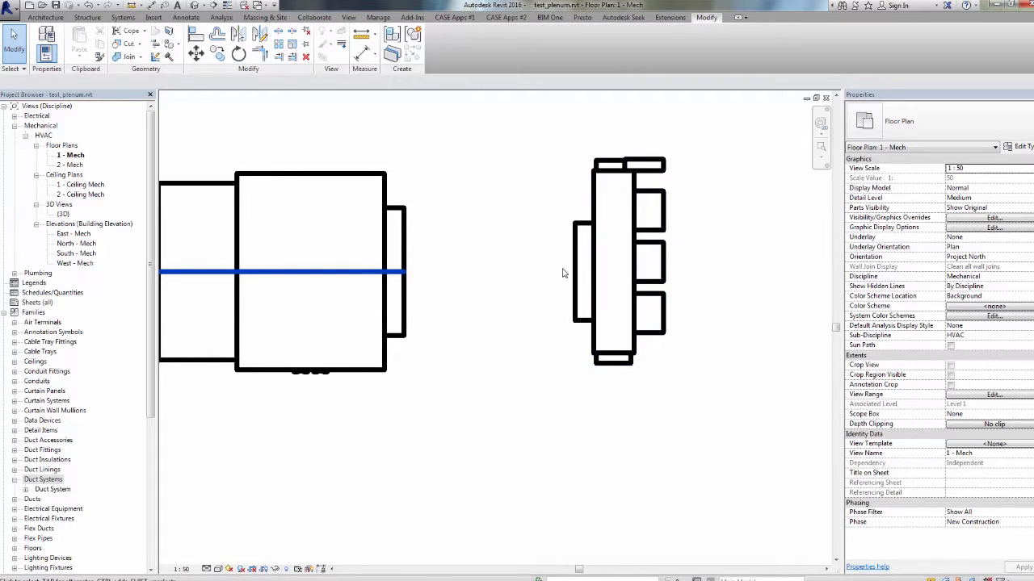
- Create a horizontal section through the fan coil and the plenum, and open its section view
scroll(562, 296, down, 1)
middle_drag(558, 321, 584, 321)
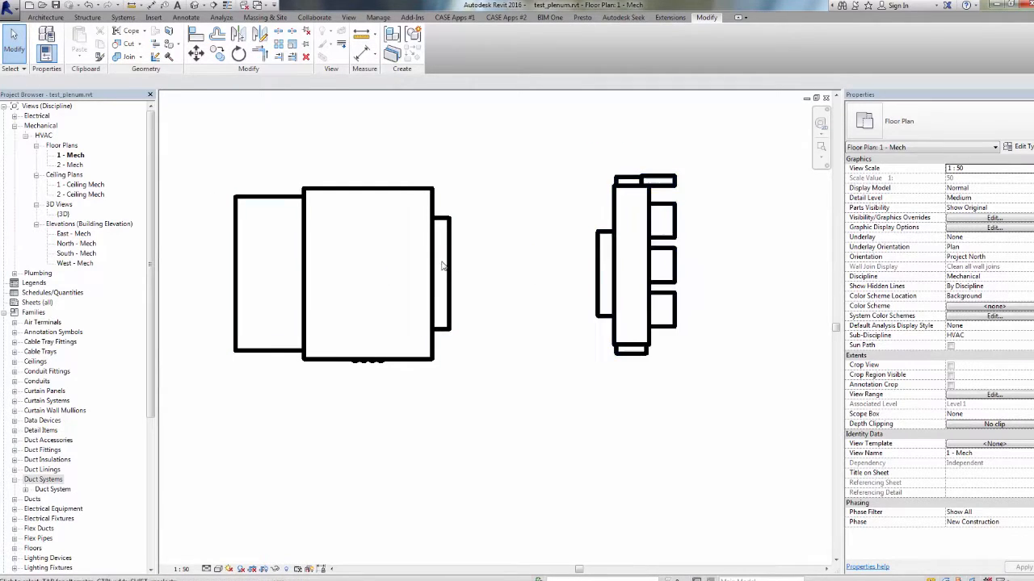
scroll(567, 267, down, 1)
middle_drag(623, 292, 554, 292)
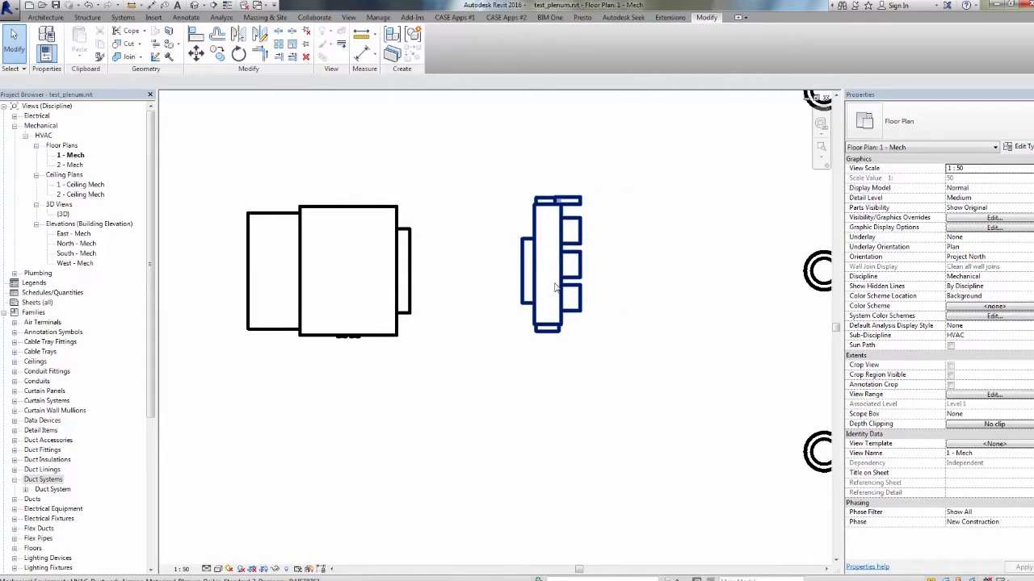
click(213, 5)
click(223, 255)
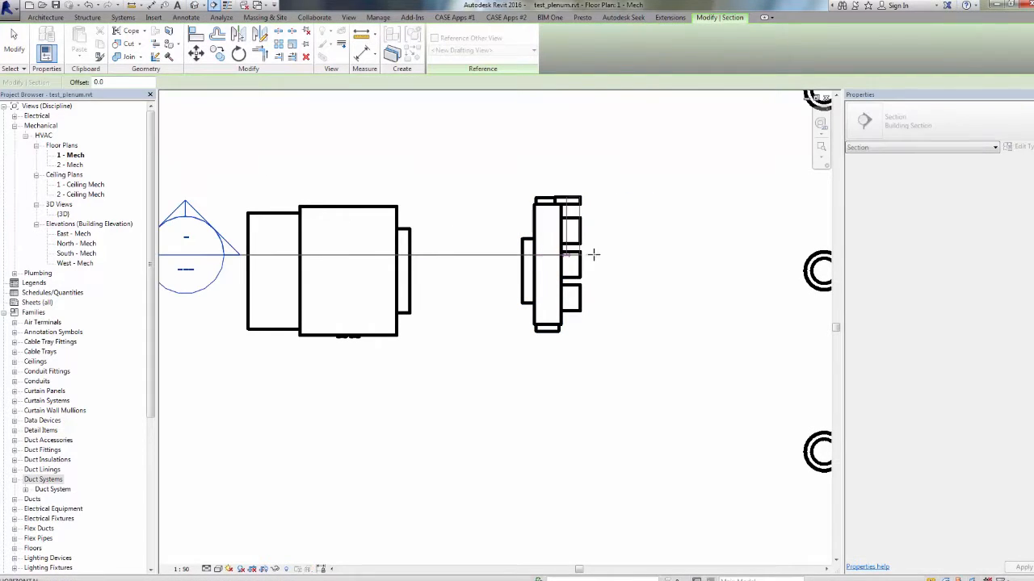
click(660, 255)
right_click(617, 259)
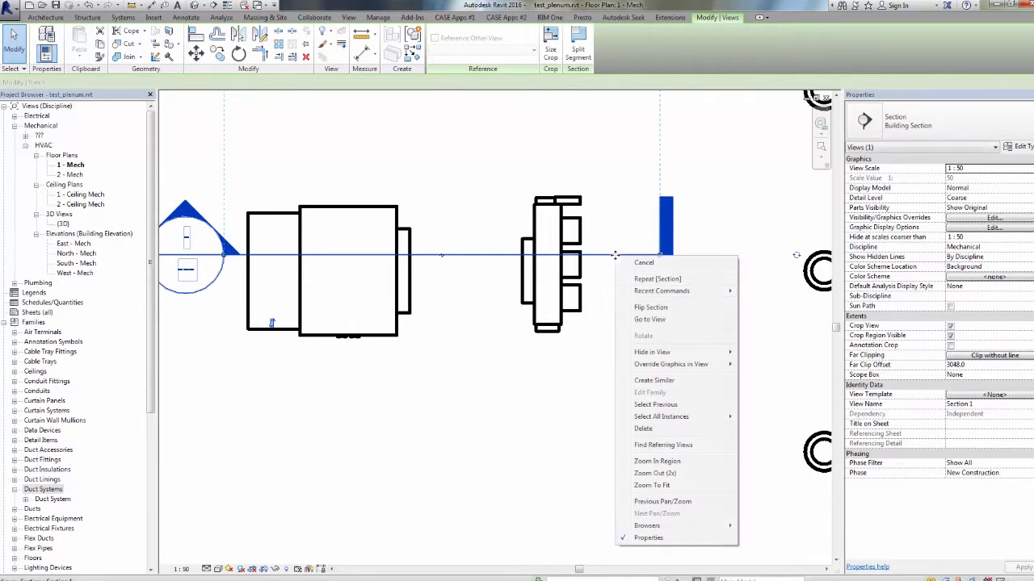
click(651, 320)
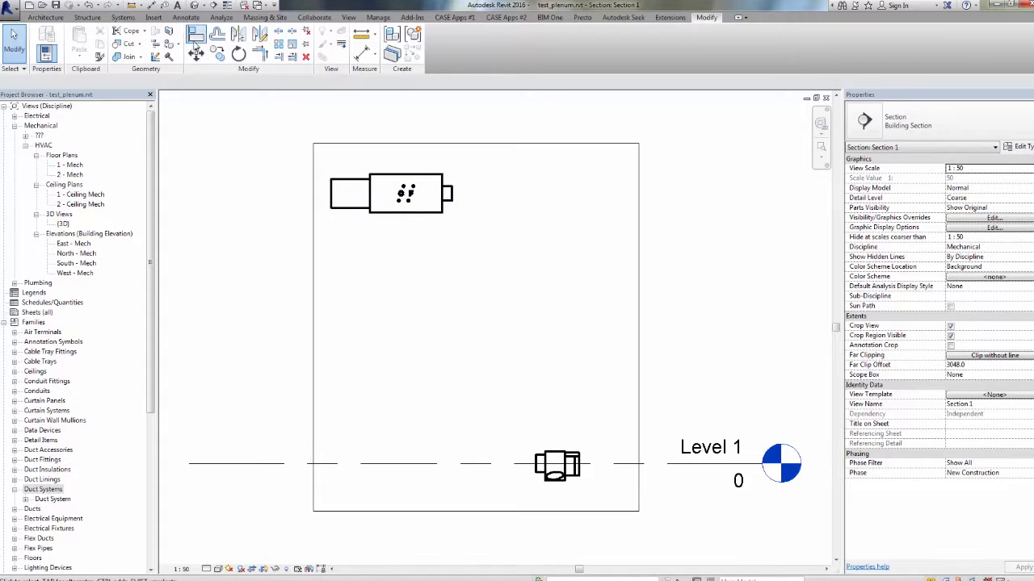
click(453, 197)
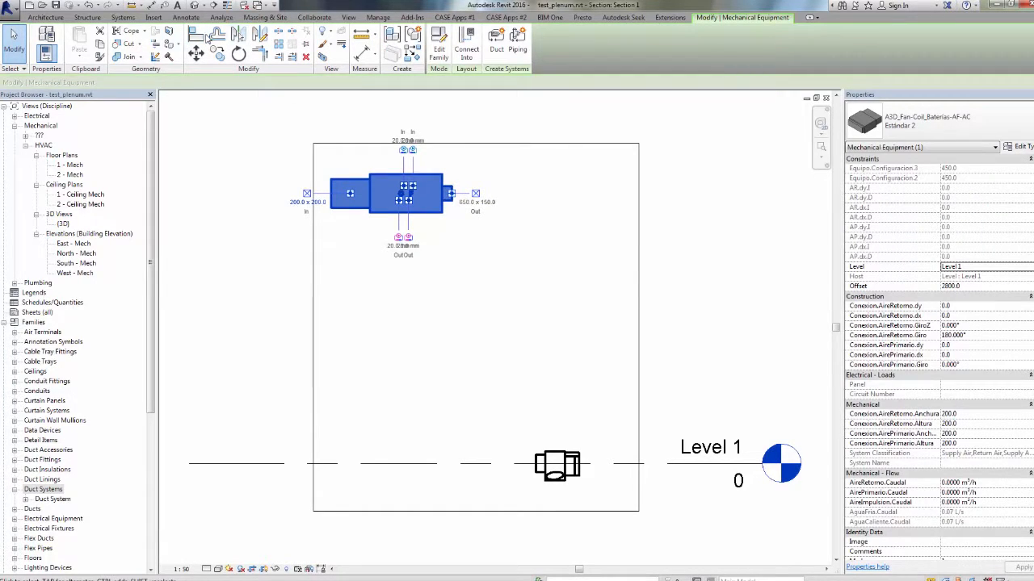
click(196, 36)
click(450, 194)
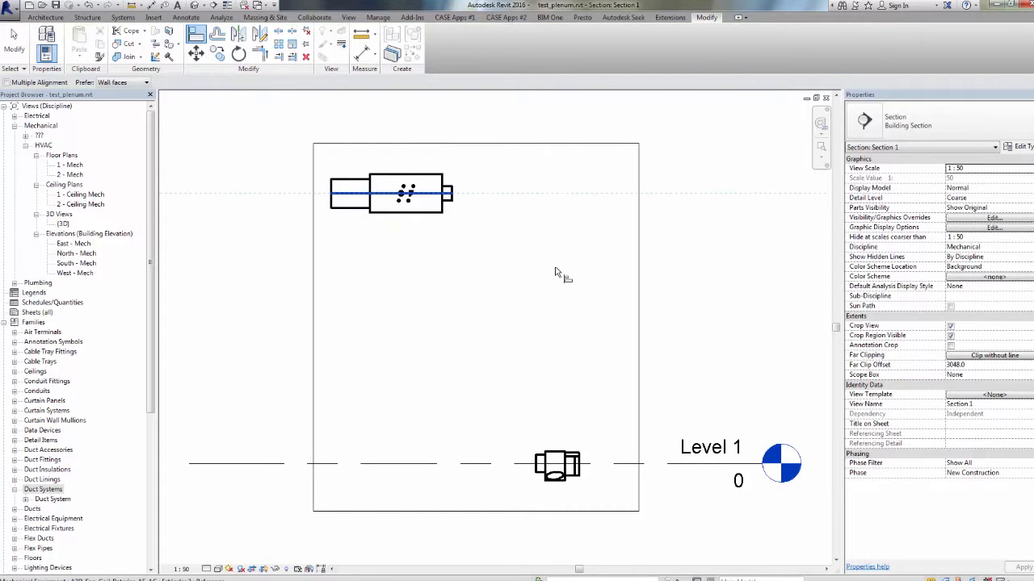
scroll(552, 467, up, 3)
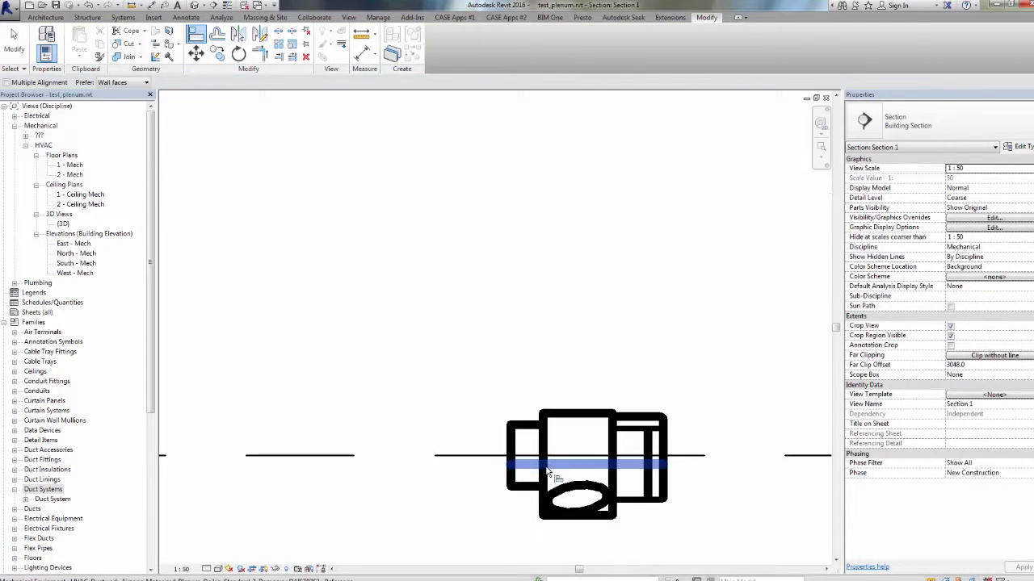
scroll(548, 471, up, 2)
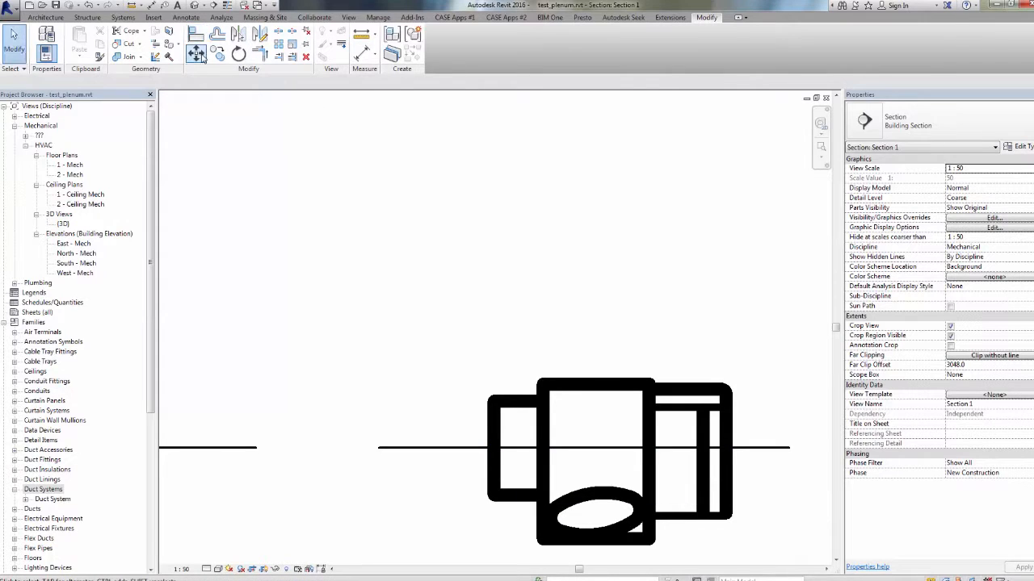
click(503, 404)
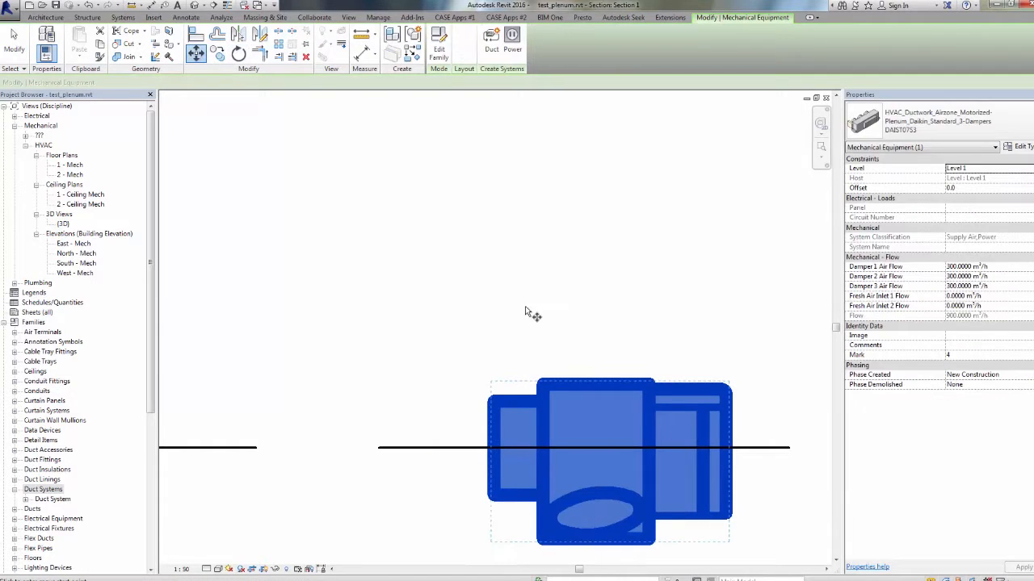
key(m)
key(v)
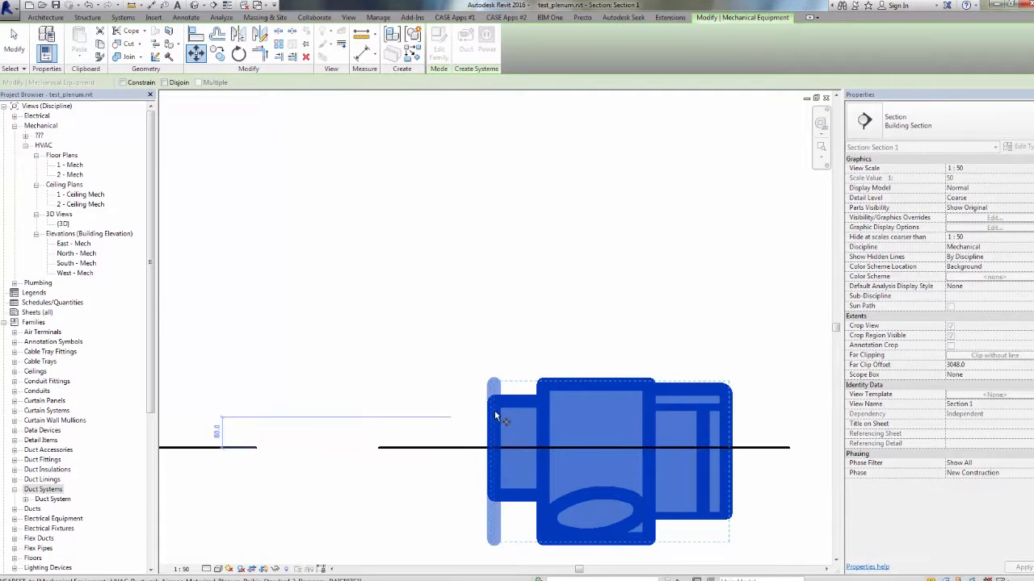
key(Escape)
- Align the centreline of the plenum's inlet with the centreline of the fan coil's outlet in the section view
click(197, 34)
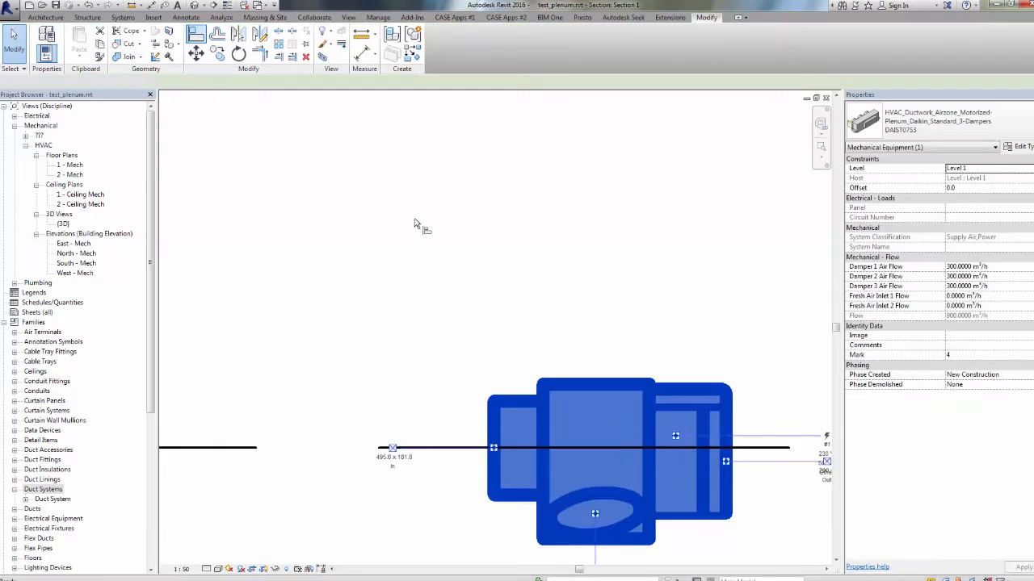
scroll(514, 327, down, 6)
middle_drag(463, 162, 477, 218)
click(453, 163)
click(532, 415)
key(Escape)
key(Escape)
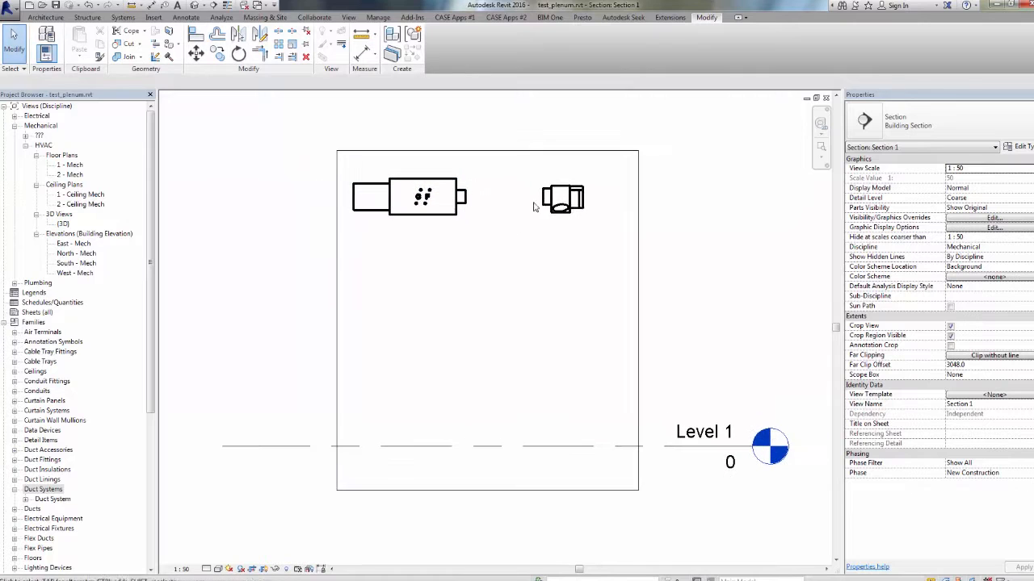
- Compare the level offsets of the plenum and the fan coil, and the heights of their facing necks in section
click(555, 206)
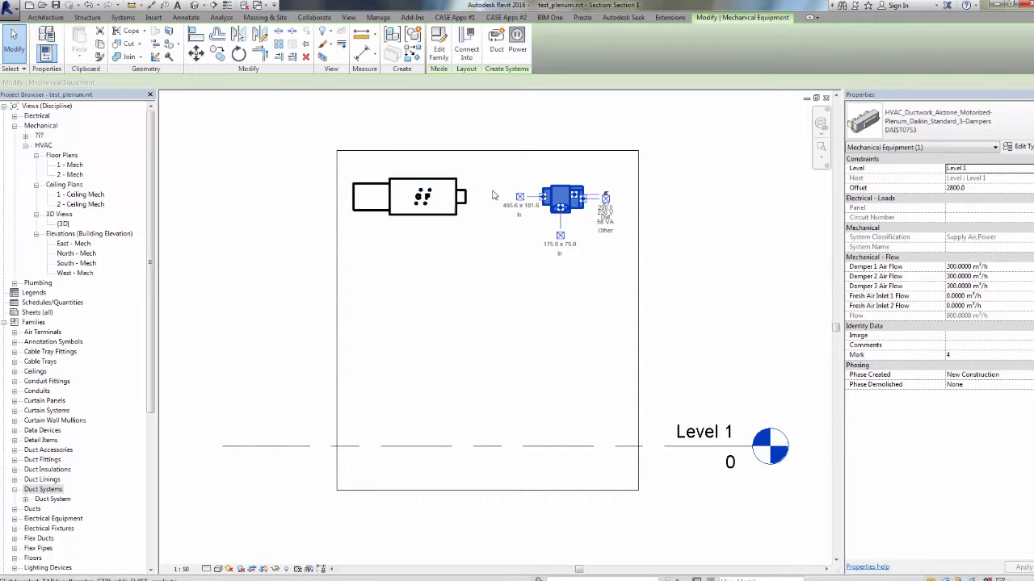
click(458, 196)
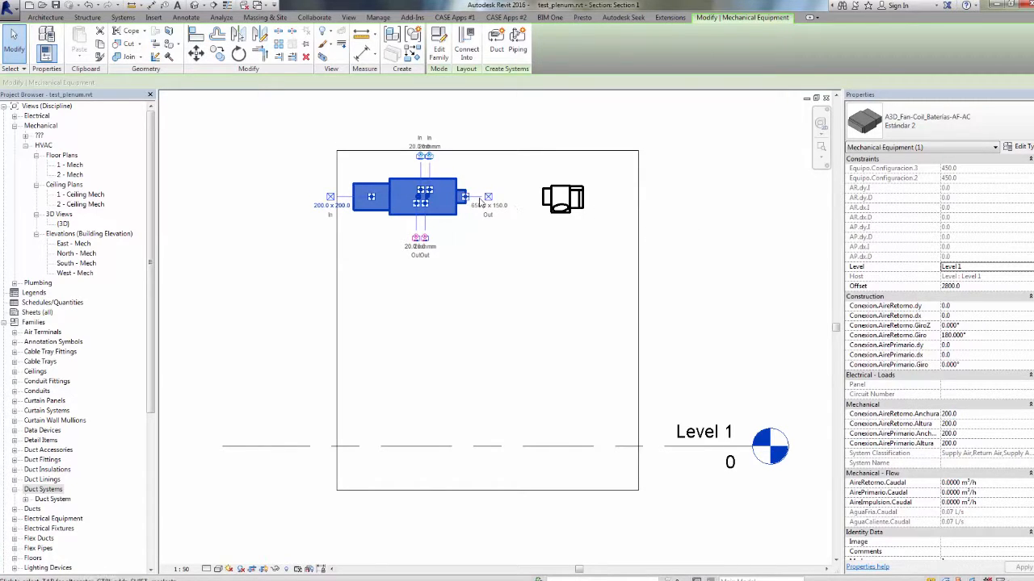
click(651, 213)
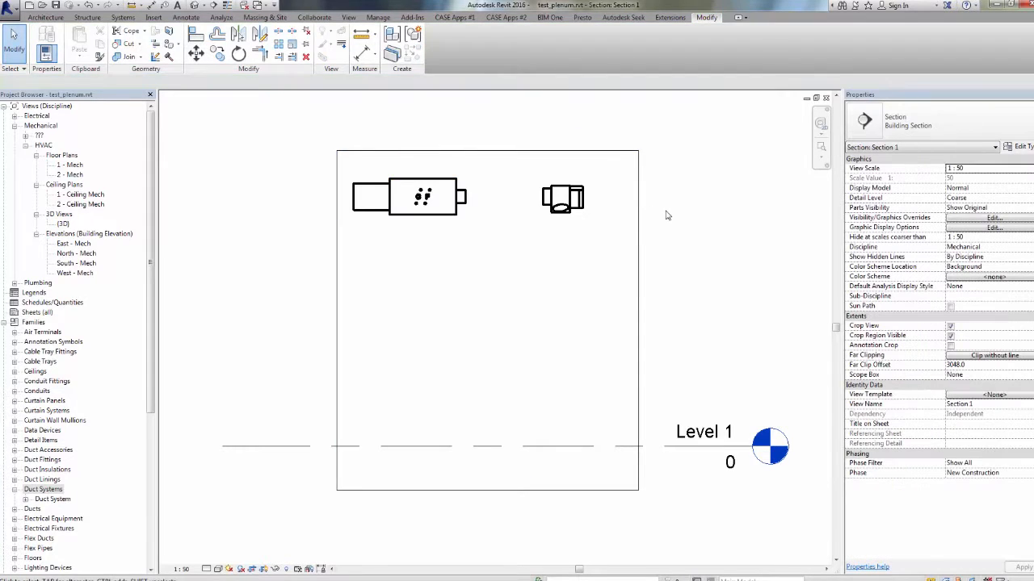
scroll(512, 187, up, 1)
scroll(512, 187, up, 2)
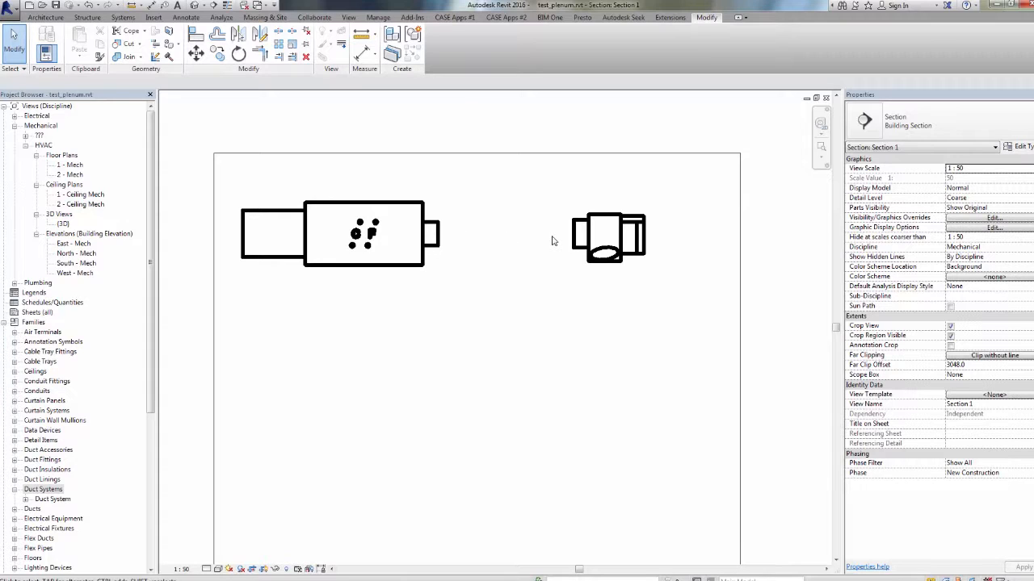
mouse_move(433, 218)
mouse_down()
mouse_move(405, 223)
mouse_move(445, 219)
mouse_up()
mouse_move(589, 217)
mouse_down()
mouse_move(575, 266)
mouse_move(597, 215)
mouse_up()
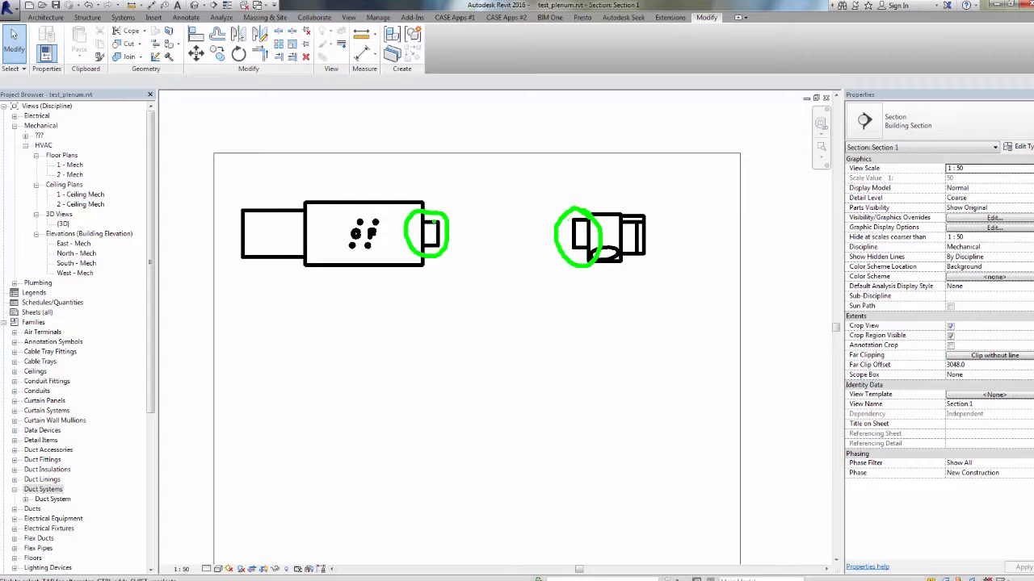
key(Escape)
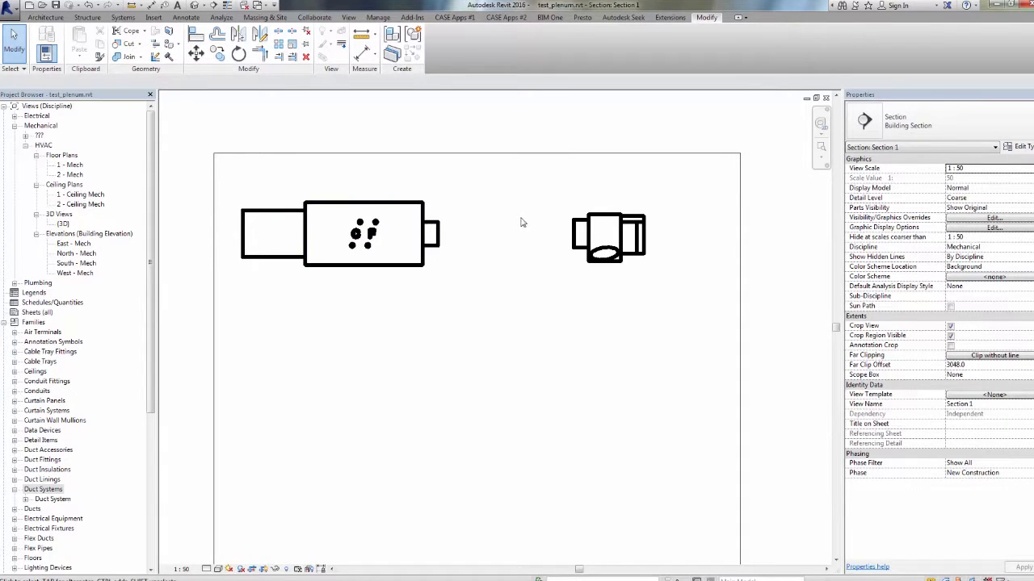
- Open the default 3D view and examine the rectangular inlet neck at the back of the plenum
click(195, 6)
scroll(517, 266, up, 5)
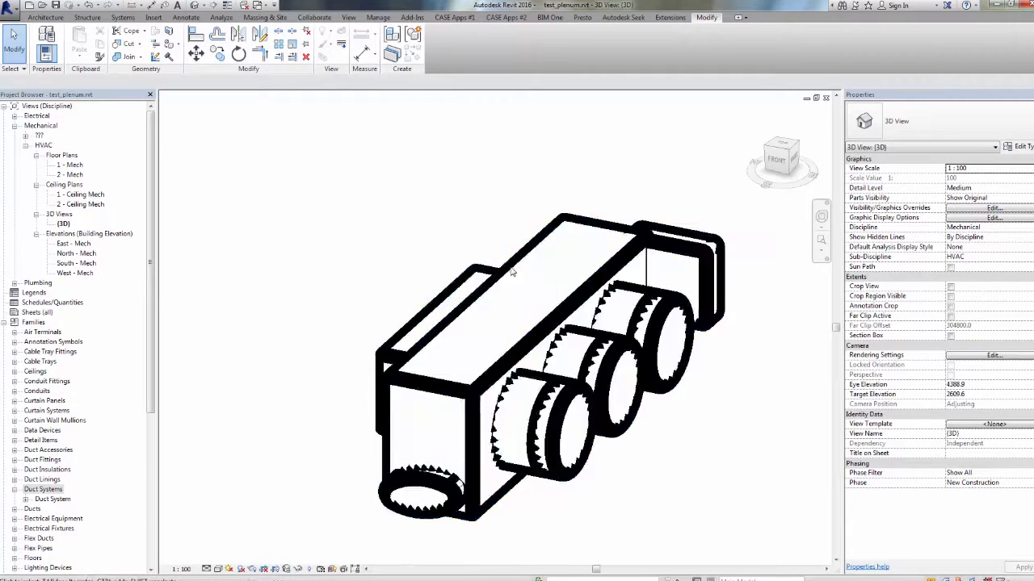
mouse_move(492, 263)
mouse_down()
mouse_move(466, 260)
mouse_move(340, 378)
mouse_move(423, 428)
mouse_move(511, 284)
mouse_move(400, 287)
mouse_up()
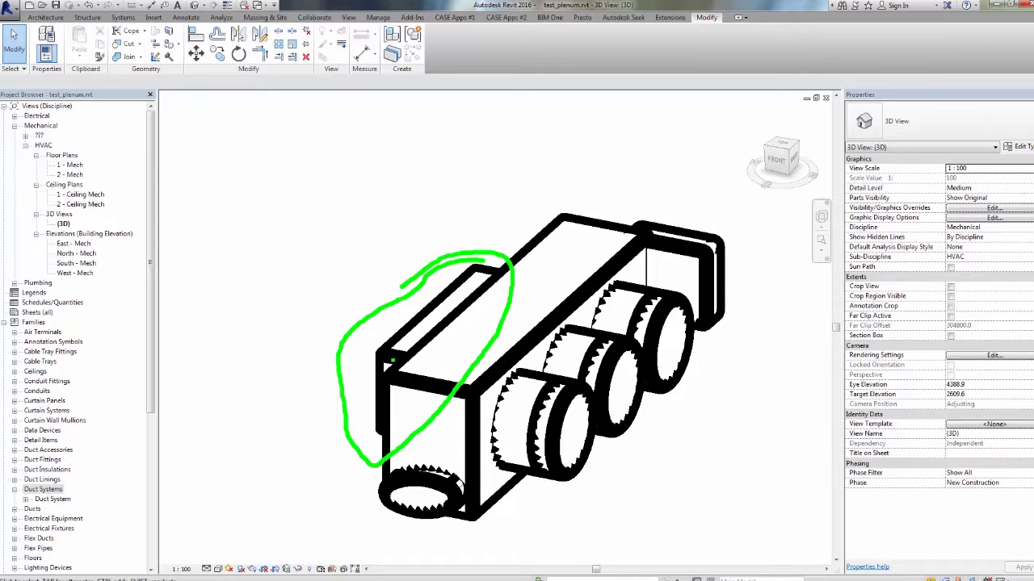
drag(378, 349, 373, 420)
mouse_move(384, 349)
mouse_down()
mouse_move(483, 263)
mouse_move(461, 327)
mouse_move(368, 422)
mouse_up()
drag(469, 337, 374, 353)
key(Escape)
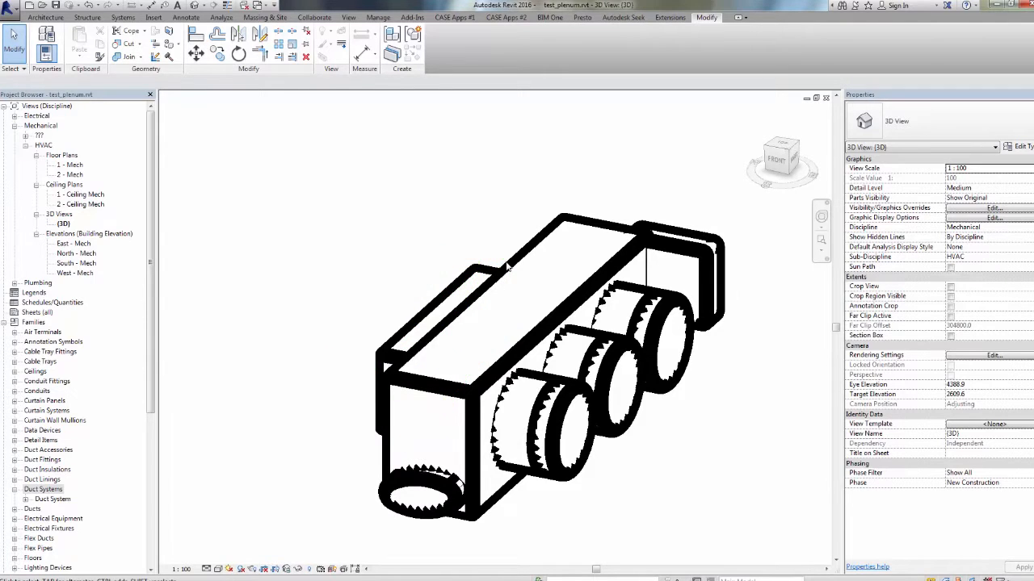
- Compare the size of the fan coil's air outlet connector with the size of the plenum's inlet connector
scroll(597, 282, down, 5)
middle_drag(598, 282, 544, 259)
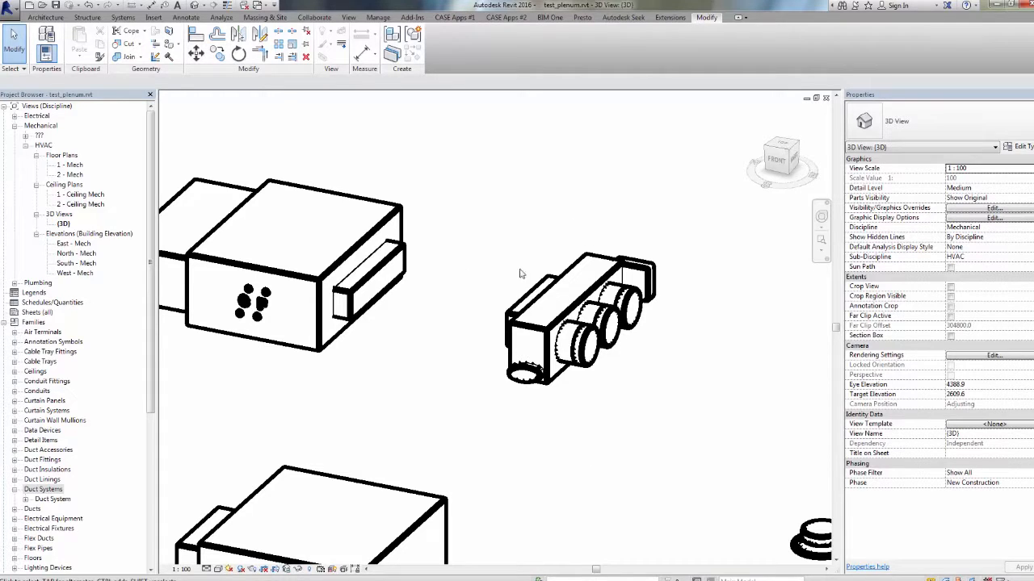
click(513, 317)
middle_drag(517, 258, 544, 259)
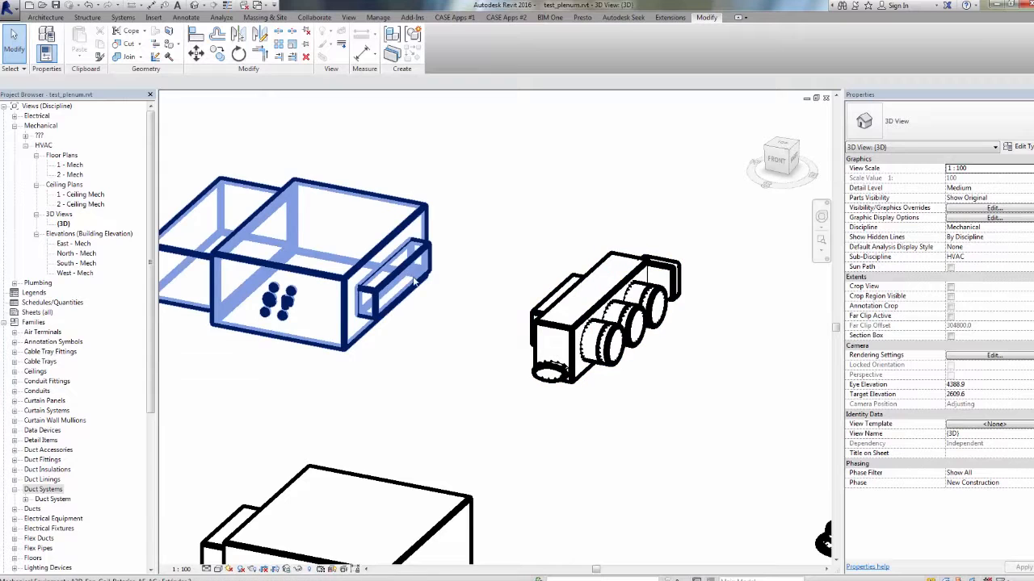
middle_drag(459, 340, 466, 345)
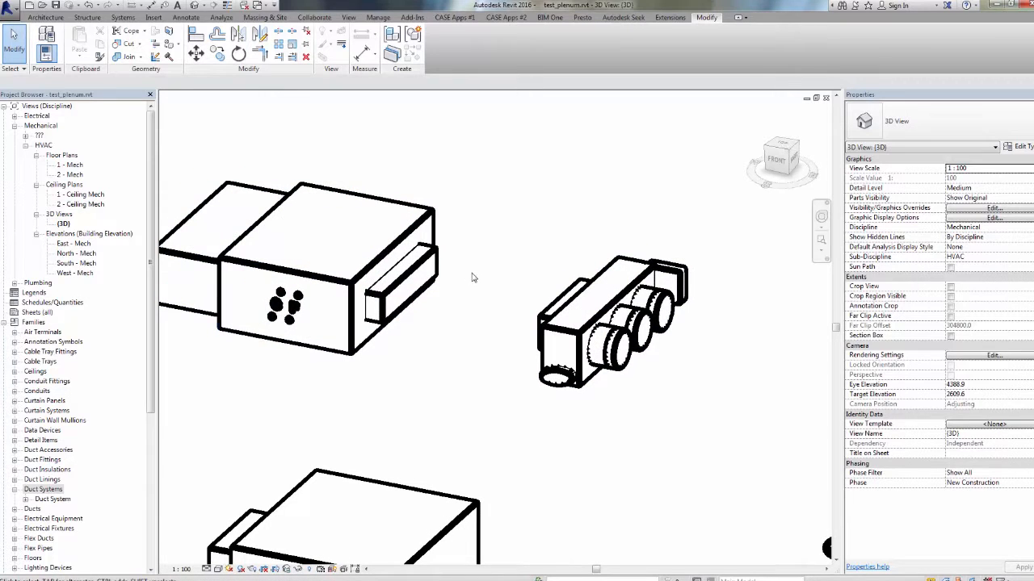
middle_drag(474, 302, 496, 306)
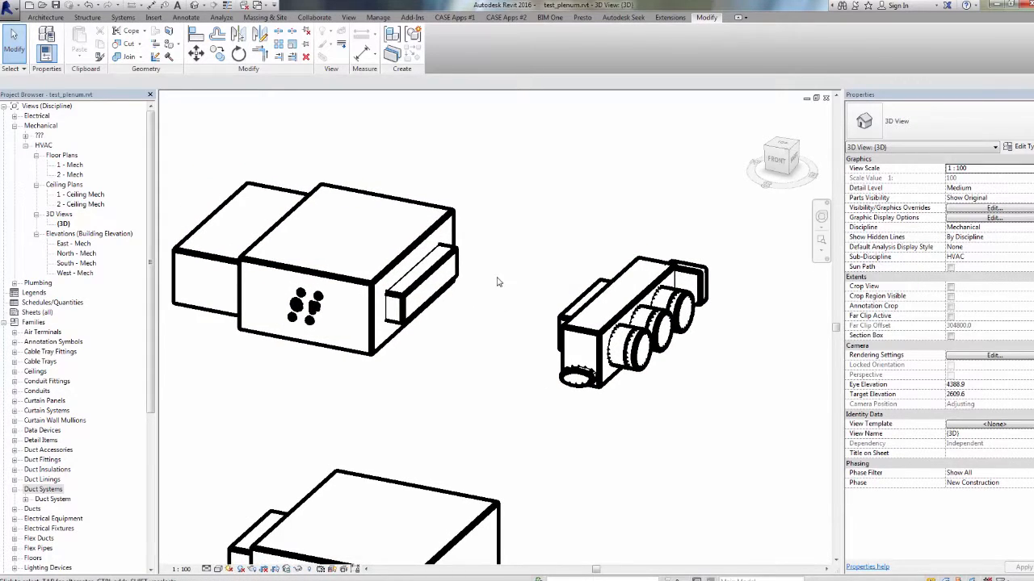
click(461, 229)
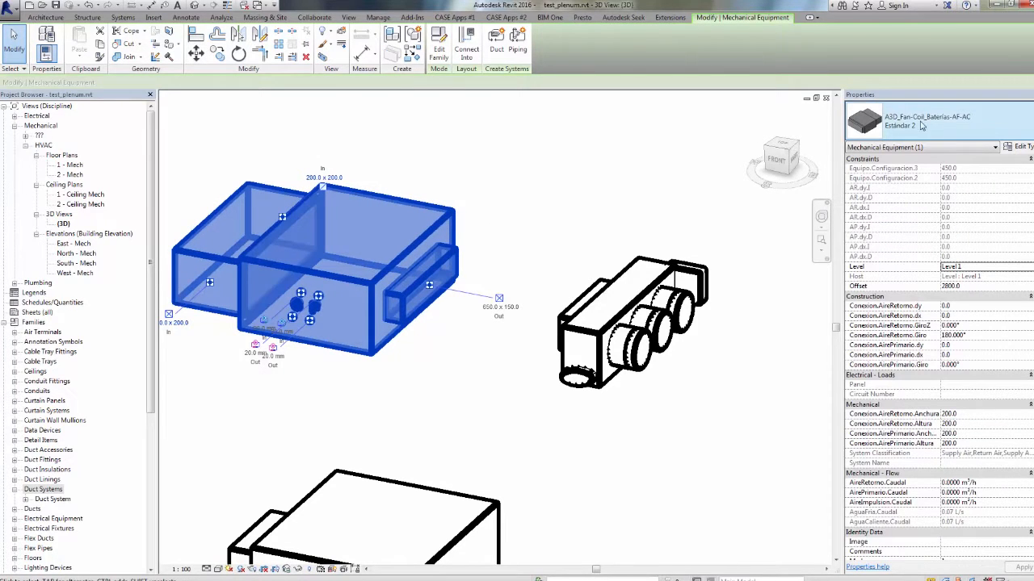
click(519, 247)
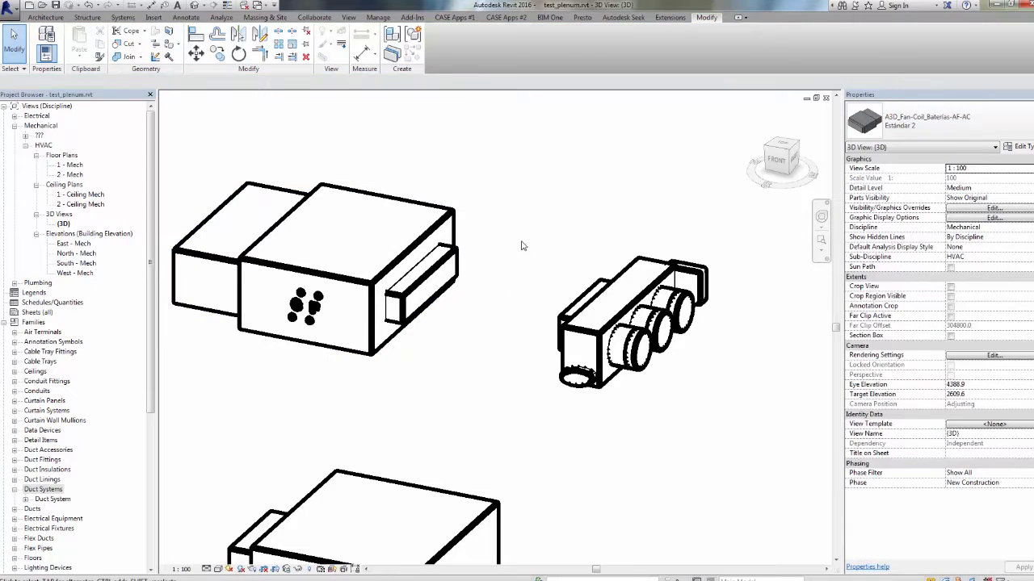
click(594, 304)
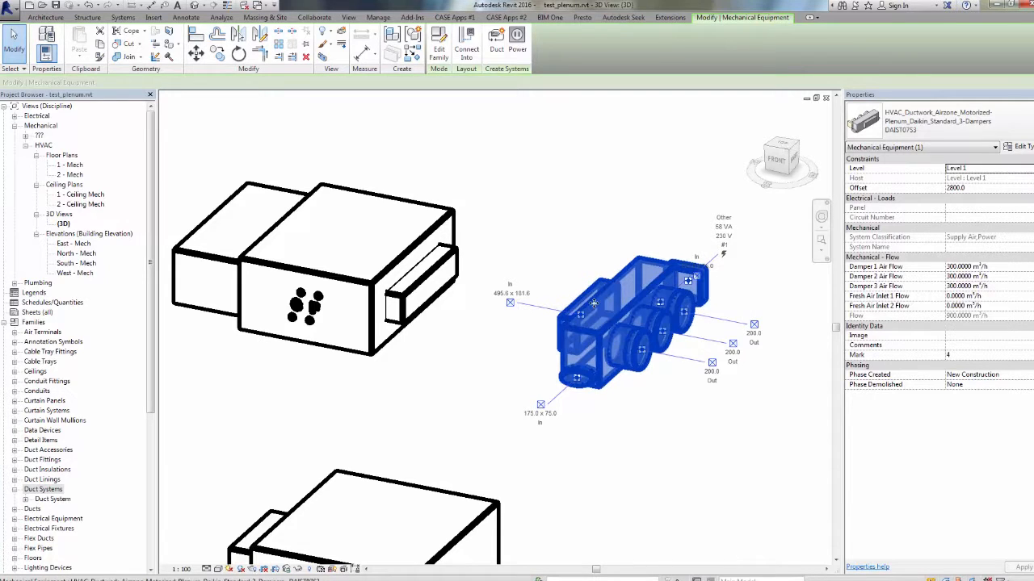
click(451, 260)
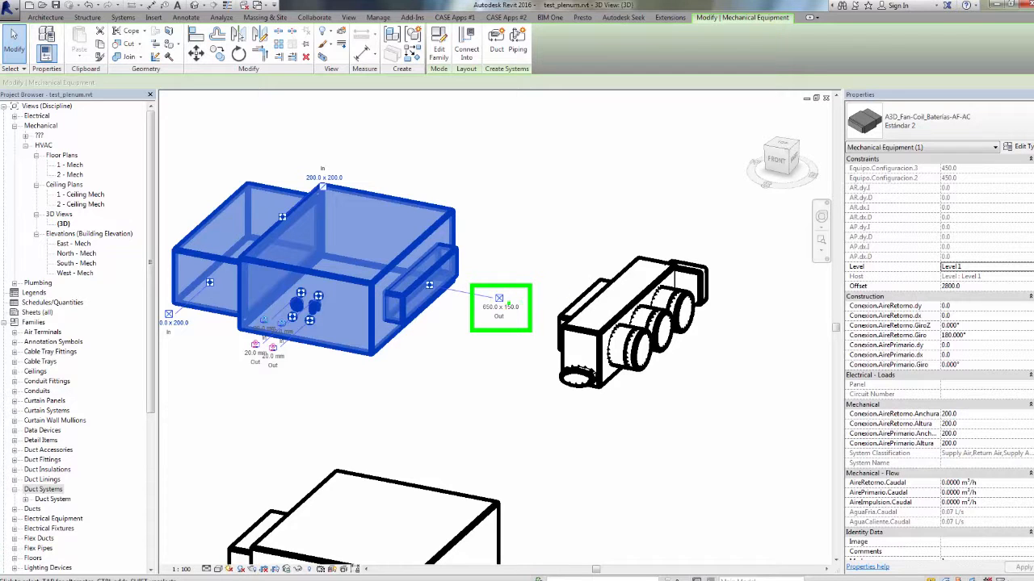
click(566, 313)
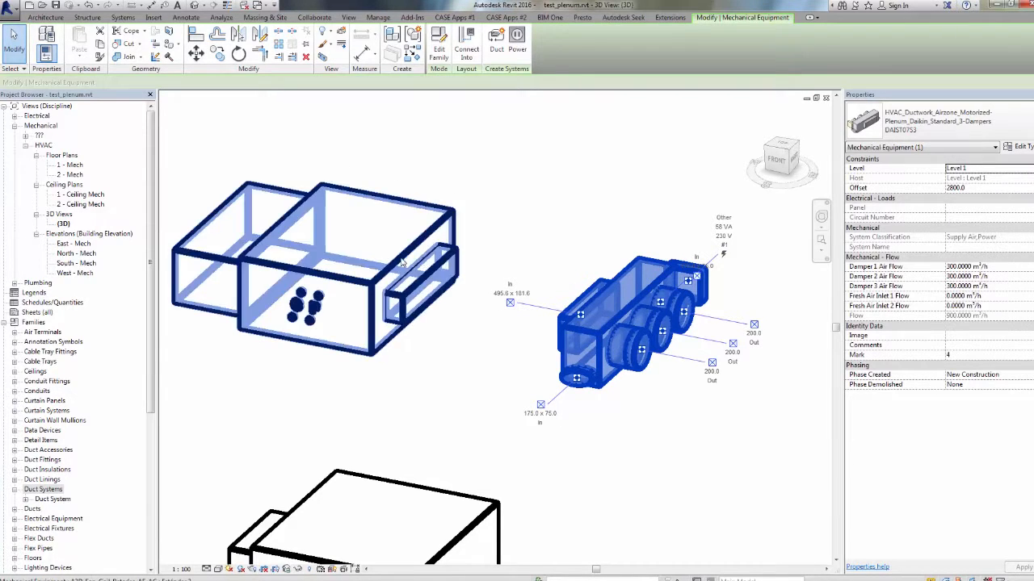
- Duplicate the plenum's type under the name DAIST07S3_FC1
click(1019, 147)
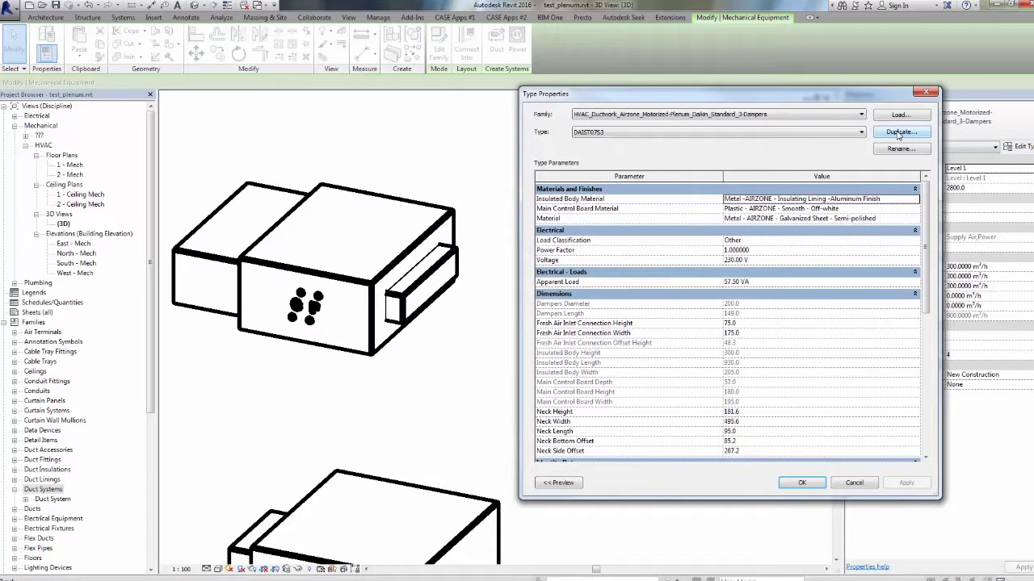
click(894, 133)
click(648, 230)
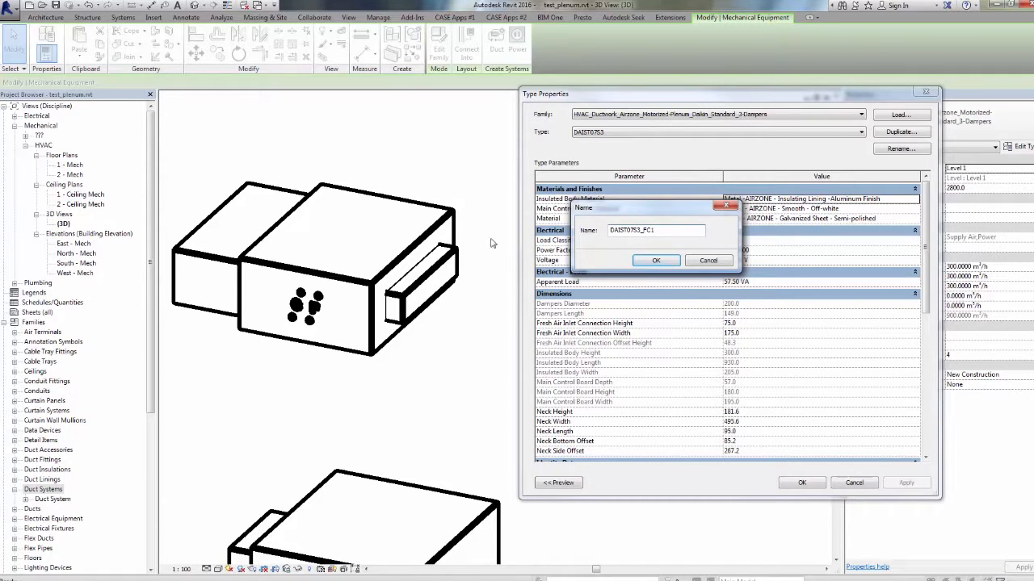
click(675, 262)
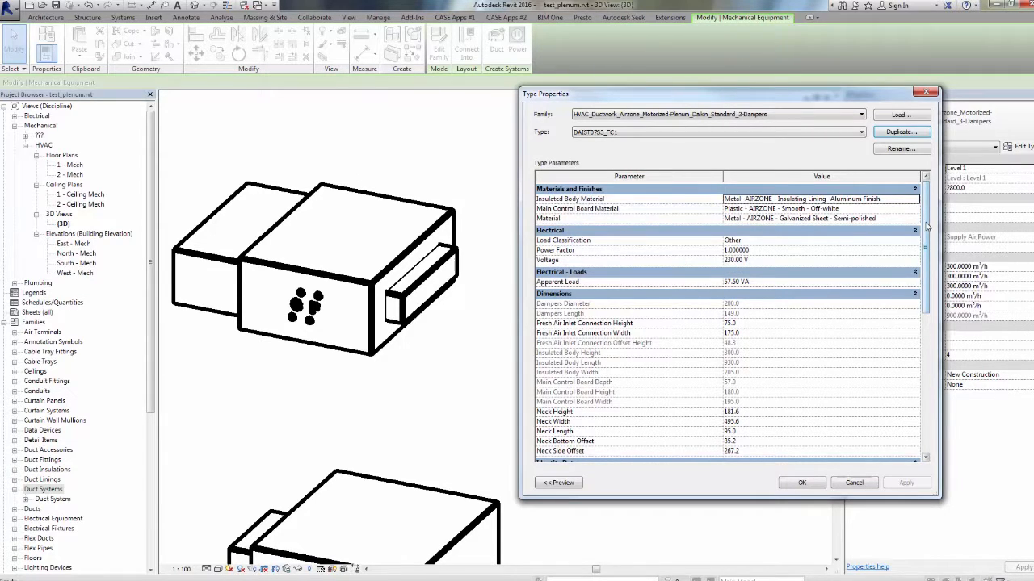
- Set the Neck Width to 650 and the Neck Height to 150 in the DAIST07S3_FC1 type and apply the changes
scroll(927, 227, down, 3)
scroll(926, 234, up, 1)
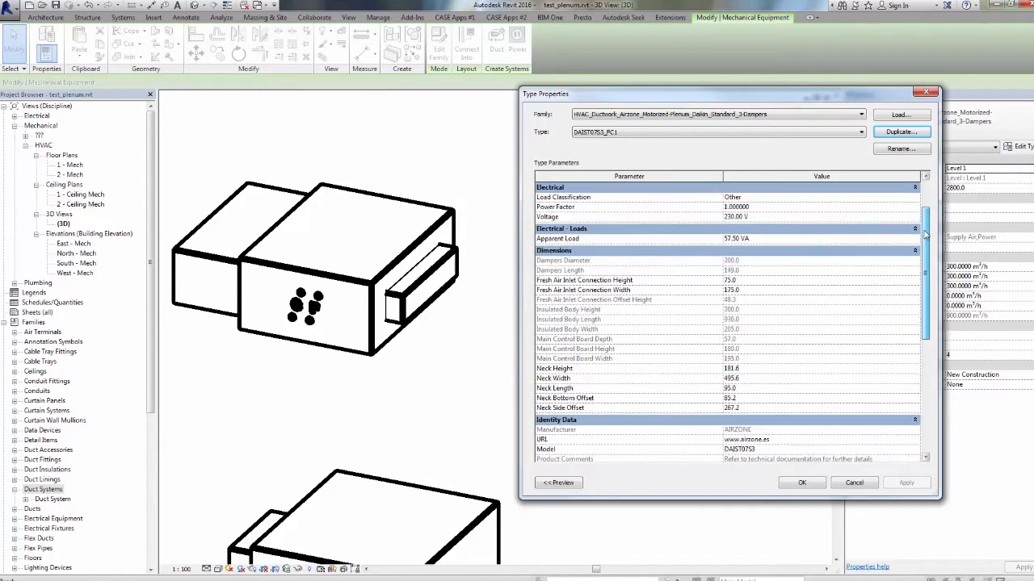
drag(925, 234, 928, 206)
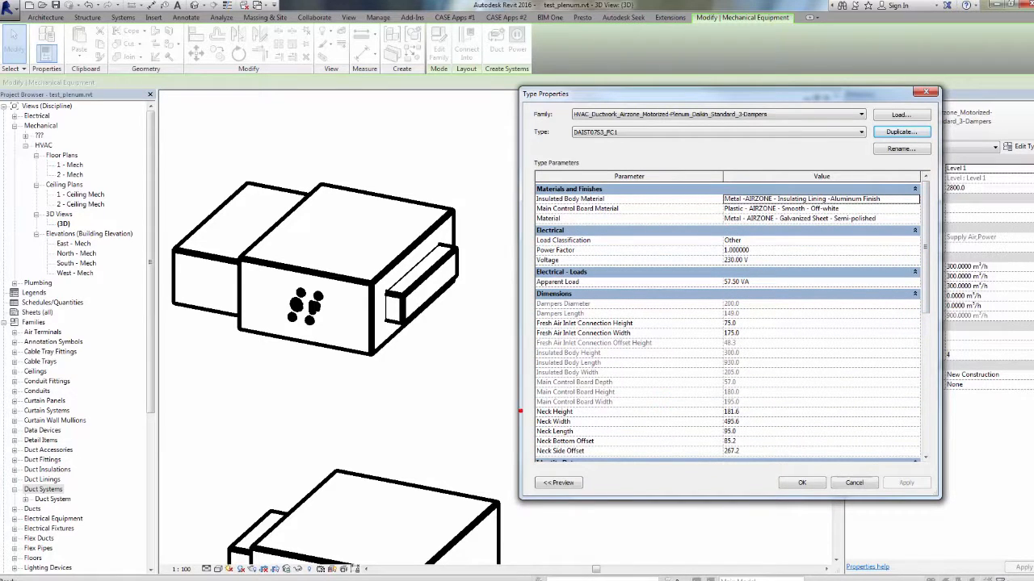
mouse_move(529, 405)
ctrl+mouse_down()
mouse_move(707, 457)
mouse_move(751, 458)
ctrl+mouse_up()
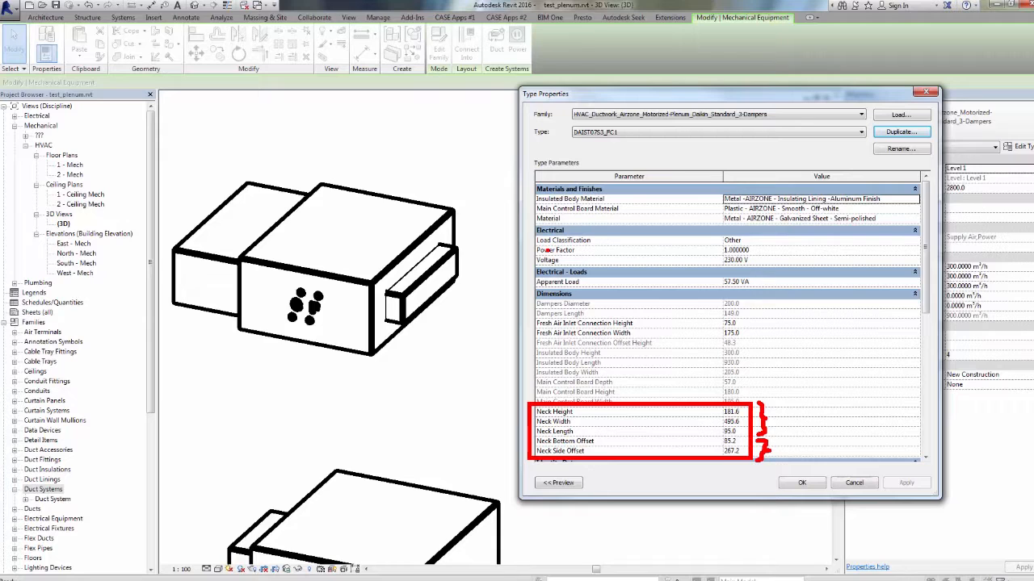
drag(525, 315, 756, 340)
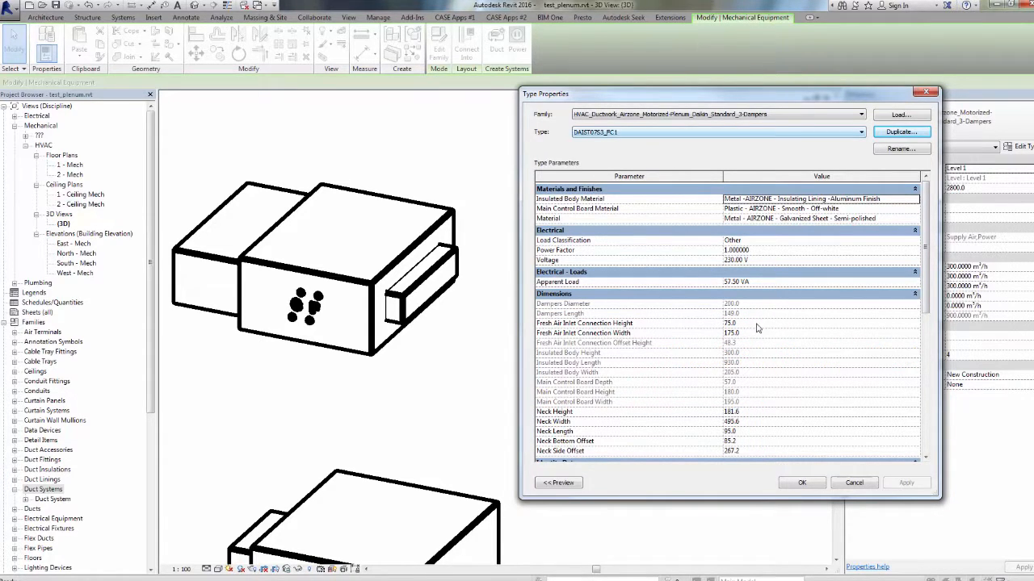
click(753, 421)
text(650)
click(751, 412)
text(150)
click(802, 482)
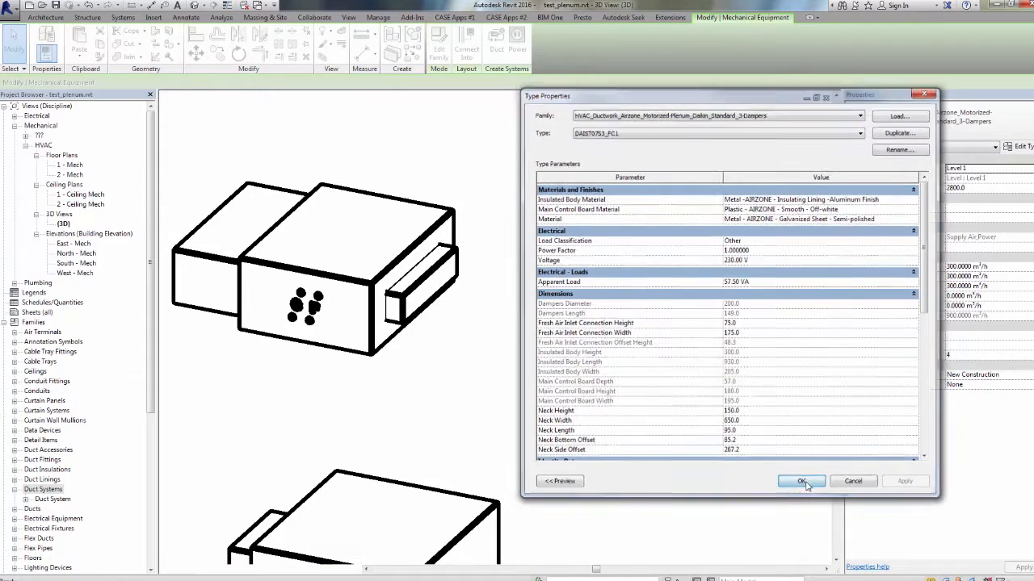
- Examine the plenum's inlet neck from several angles in 3D and review the neck dimensions in its type properties
shift+middle_drag(538, 417, 613, 364)
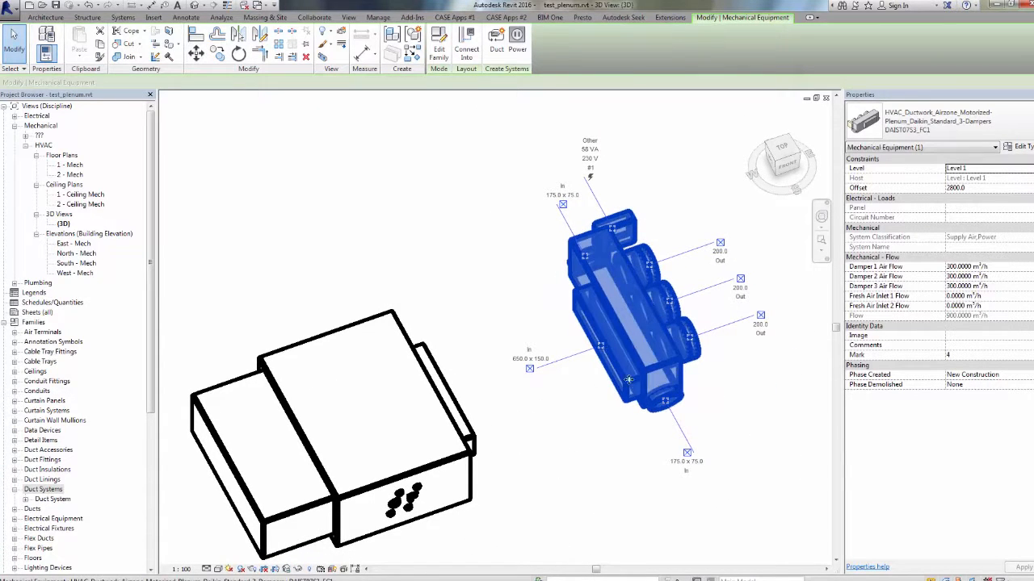
shift+middle_drag(606, 352, 585, 300)
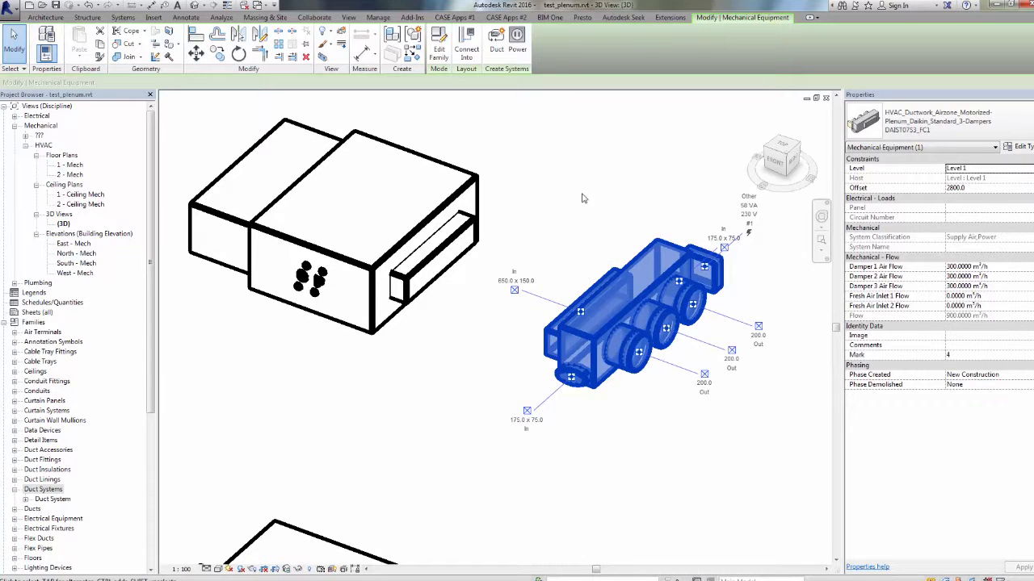
click(1019, 146)
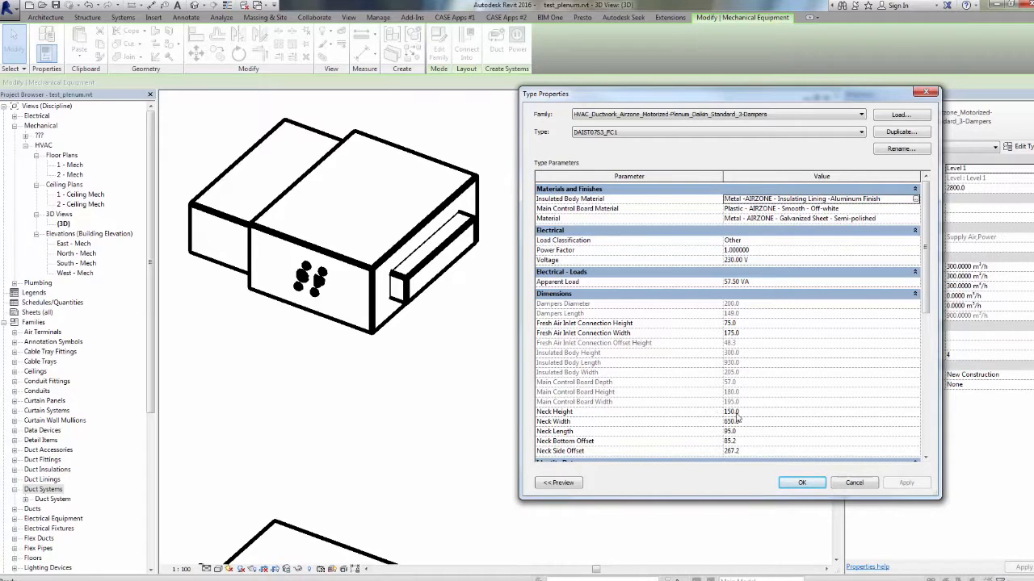
click(802, 482)
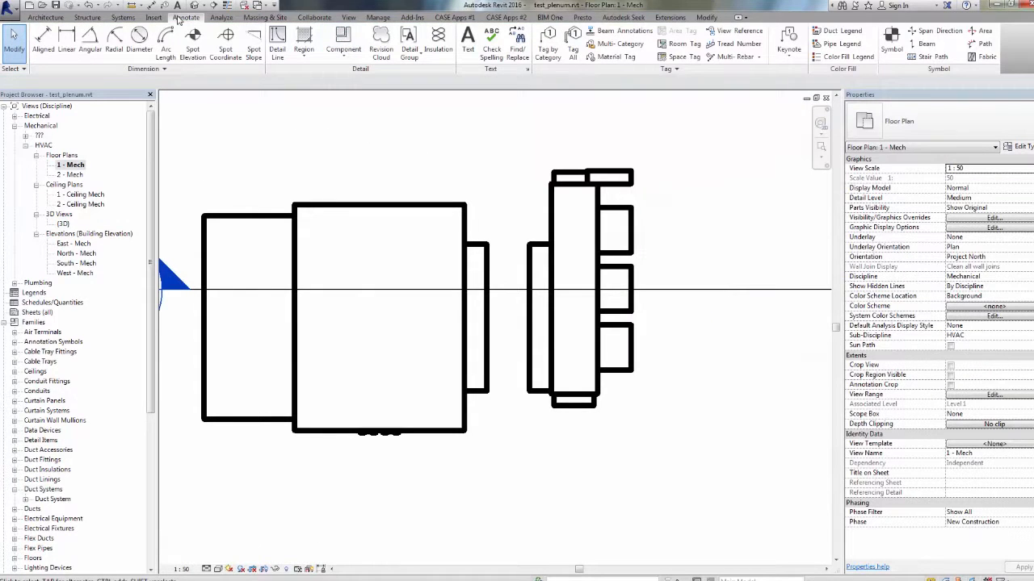
click(46, 17)
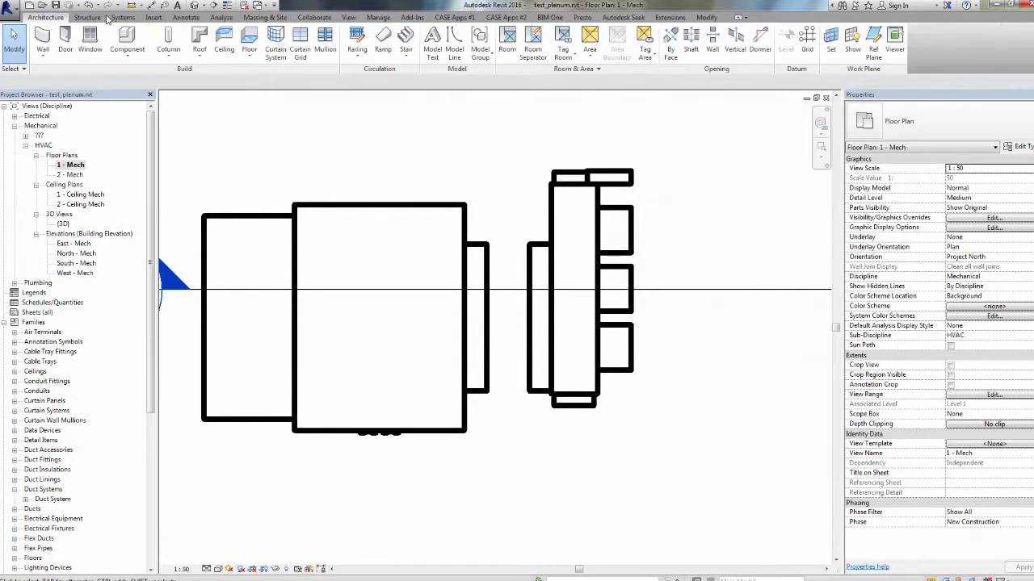
- Draw two horizontal reference planes, one through the centre of the plenum's inlet neck and one through its middle damper's axis
click(874, 53)
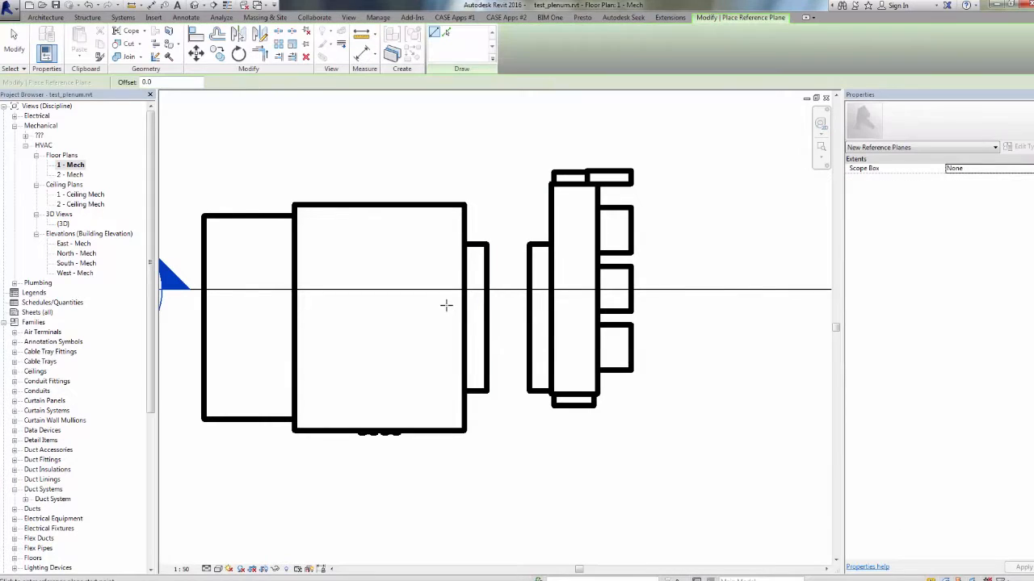
click(686, 317)
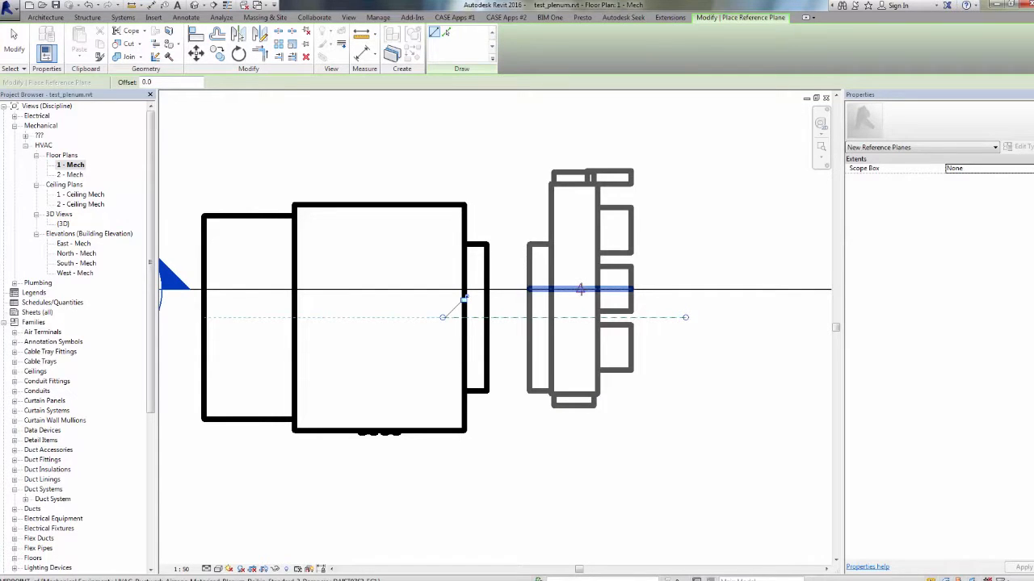
key(Escape)
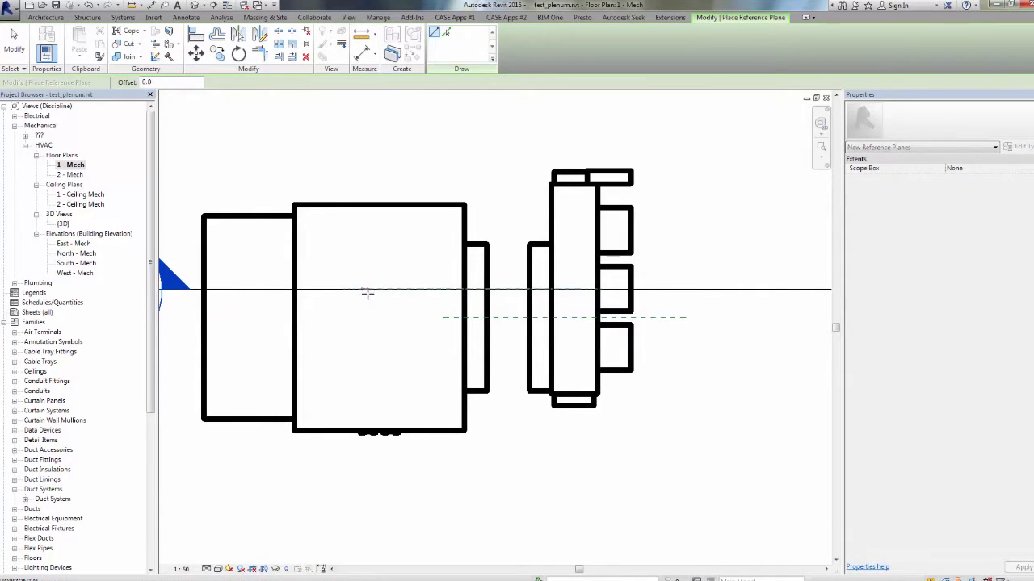
key(Escape)
- Move the section line slightly down so it sits between the two reference planes
scroll(524, 295, up, 1)
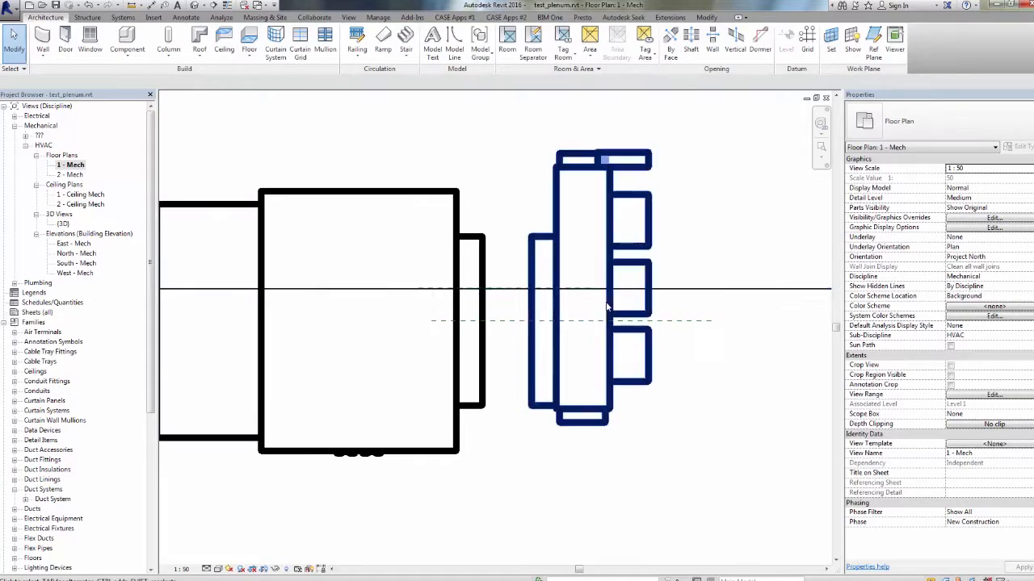
click(717, 289)
drag(716, 289, 716, 306)
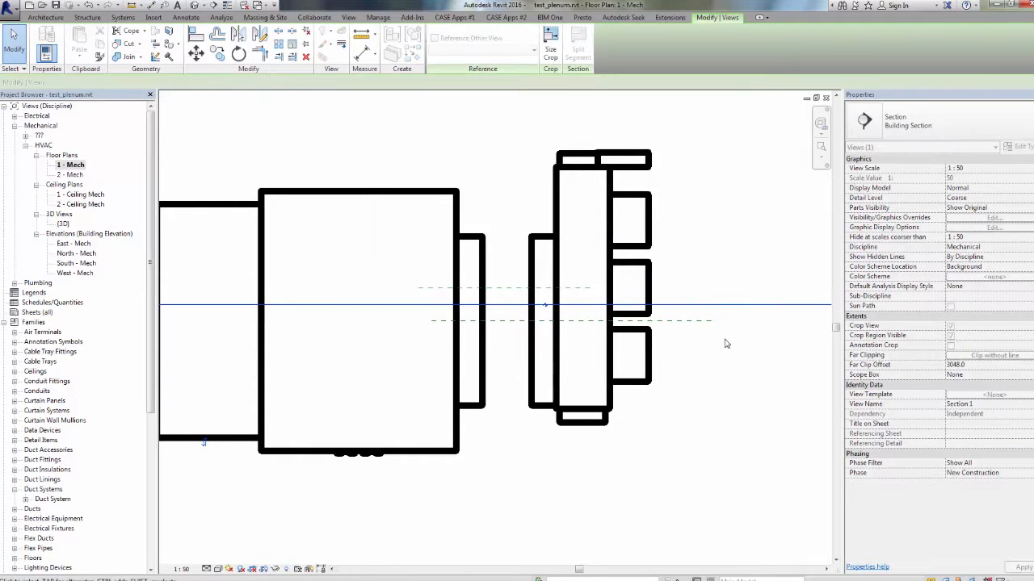
key(Escape)
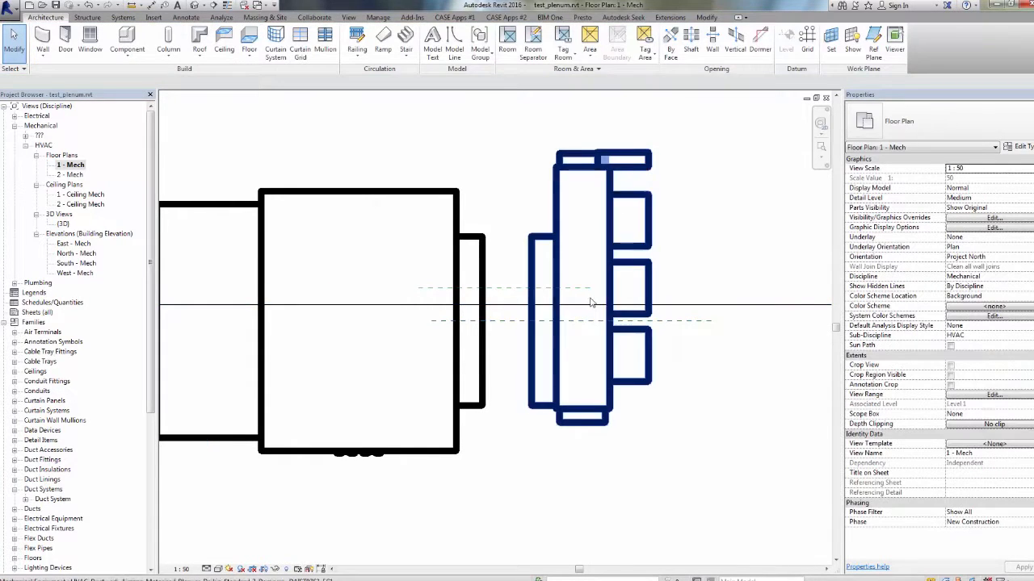
- Place an aligned dimension between the two reference planes and check its exact value in the properties
click(131, 5)
click(151, 5)
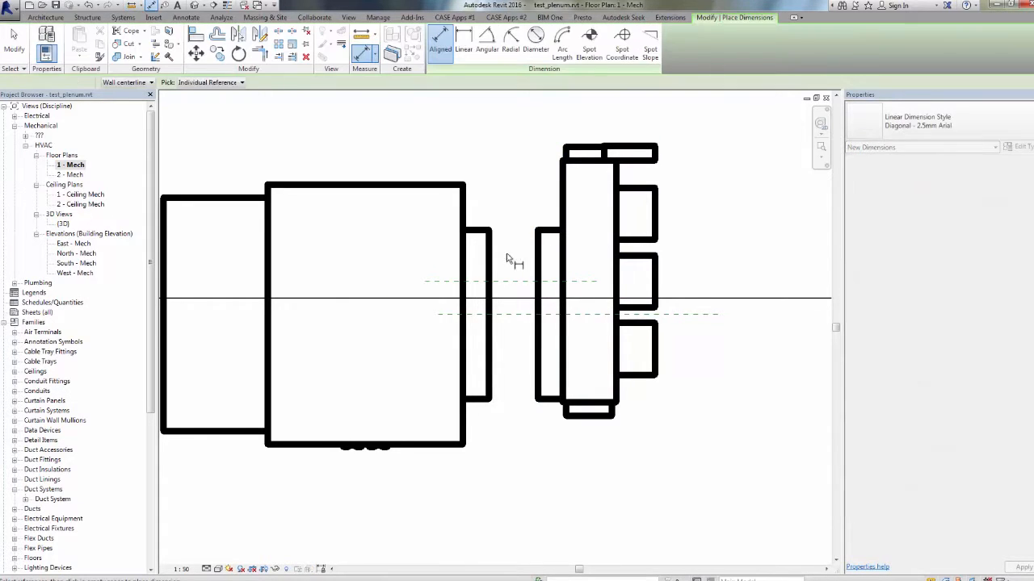
click(523, 317)
click(771, 408)
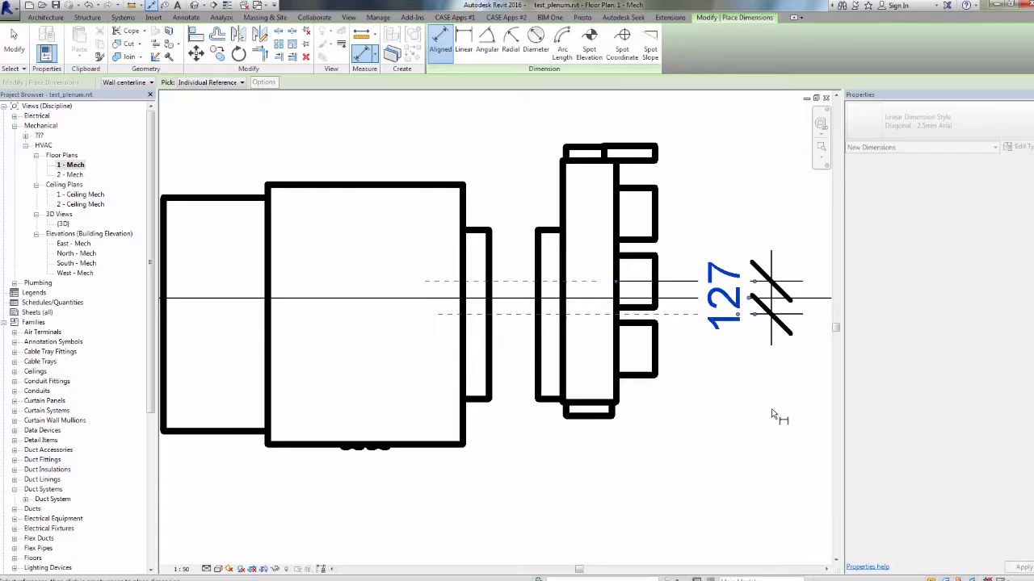
key(Escape)
key(Escape)
click(725, 300)
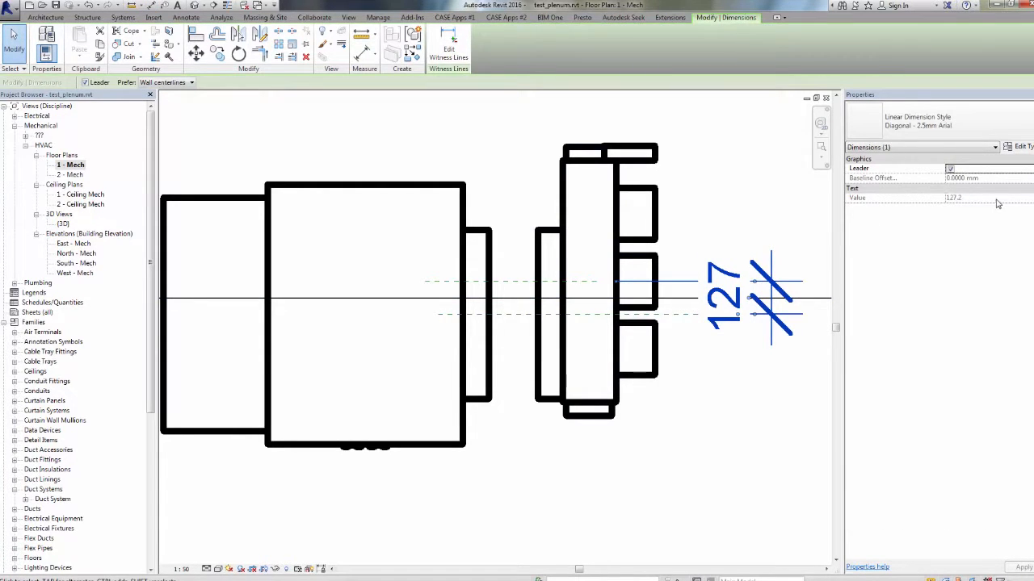
click(640, 250)
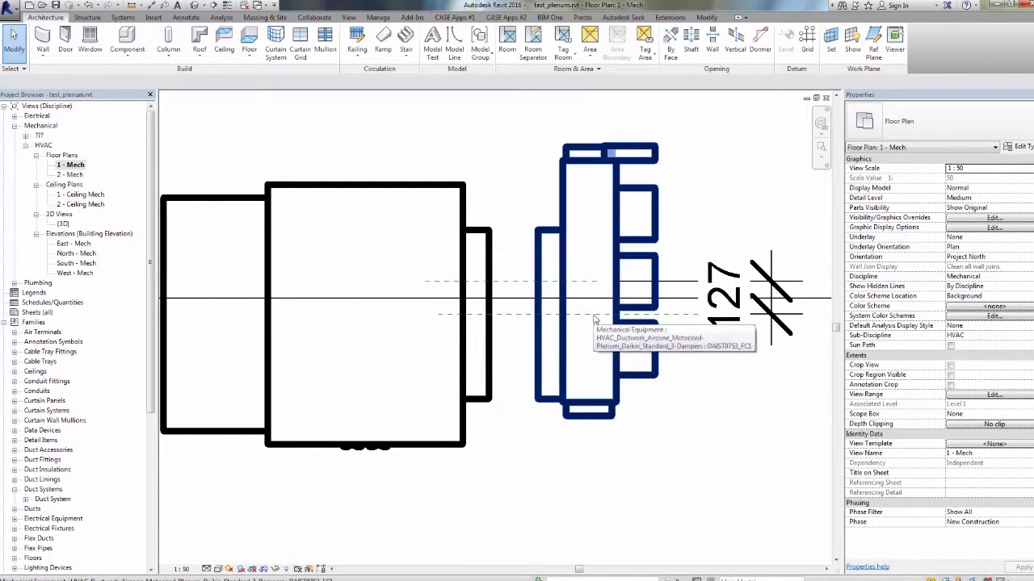
- Open the plenum's type properties and subtract the 127.2 centreline distance from the 267.2 Neck Side Offset in the Calculator
click(564, 192)
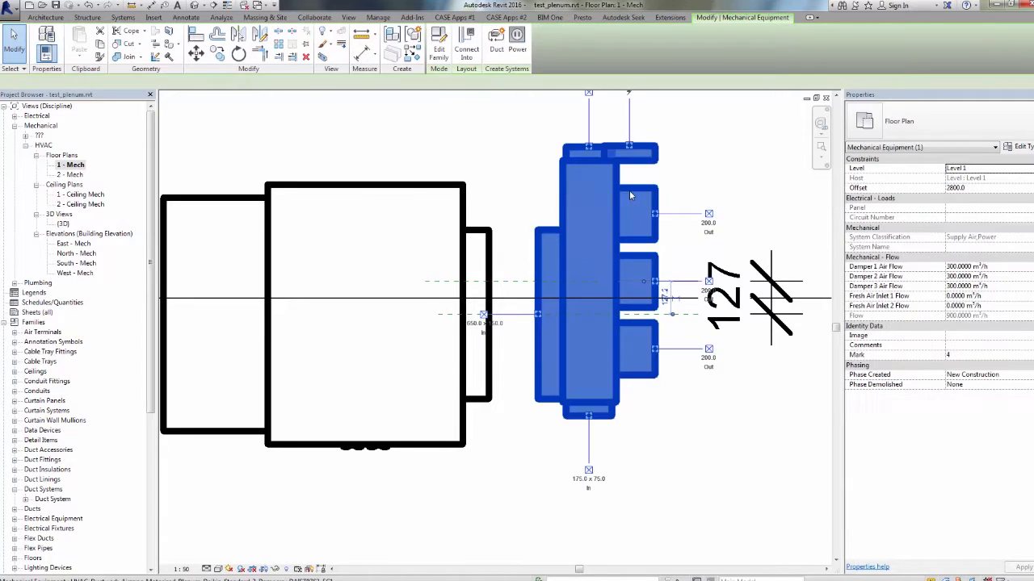
click(1026, 148)
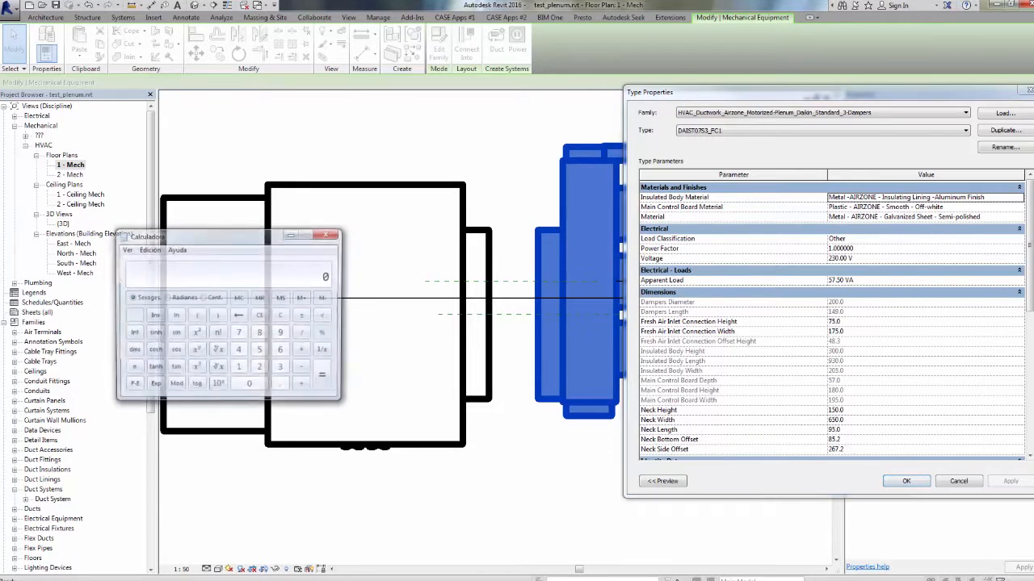
drag(239, 247, 235, 234)
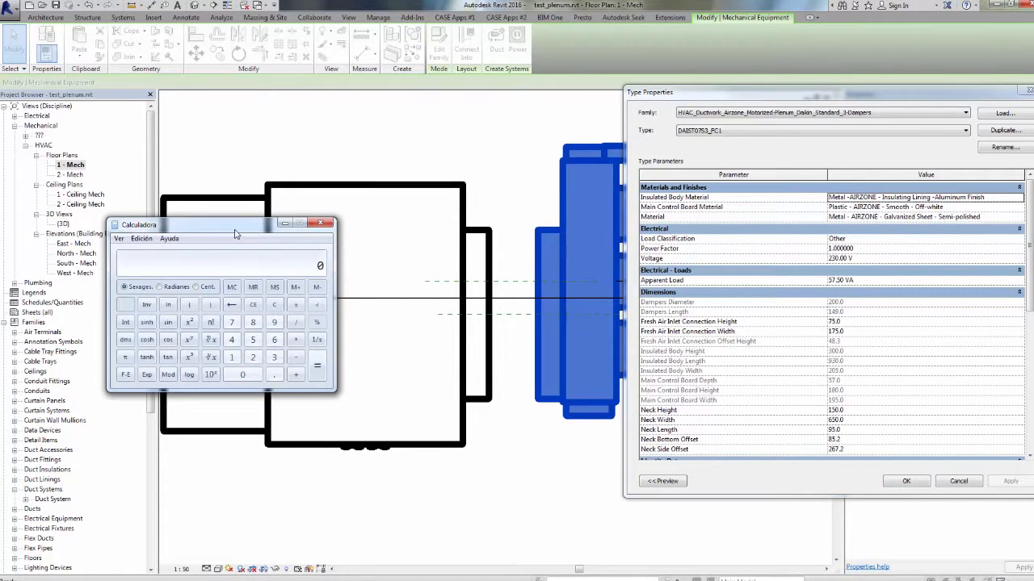
text(732)
key(BackSpace)
key(BackSpace)
text(,217,2)
key(Return)
- Set the Neck Side Offset of the DAIST07S3_FC1 type to 140 and accept the change
click(864, 450)
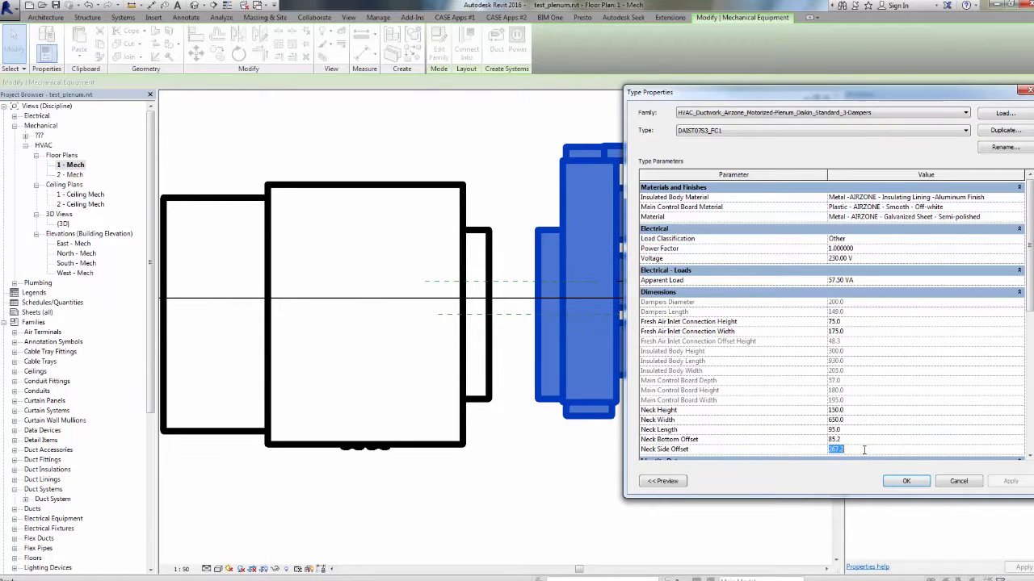
text(140)
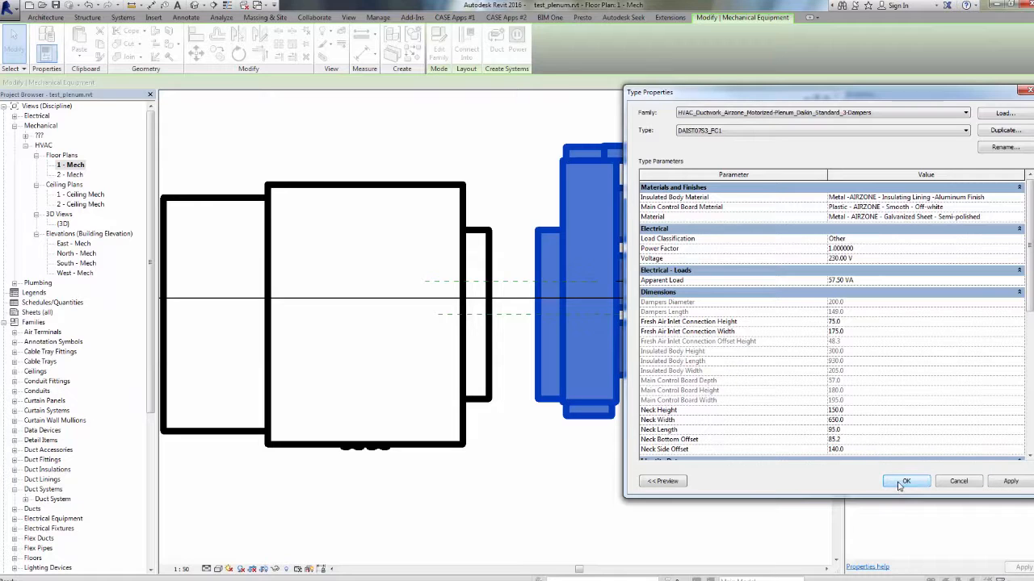
click(903, 481)
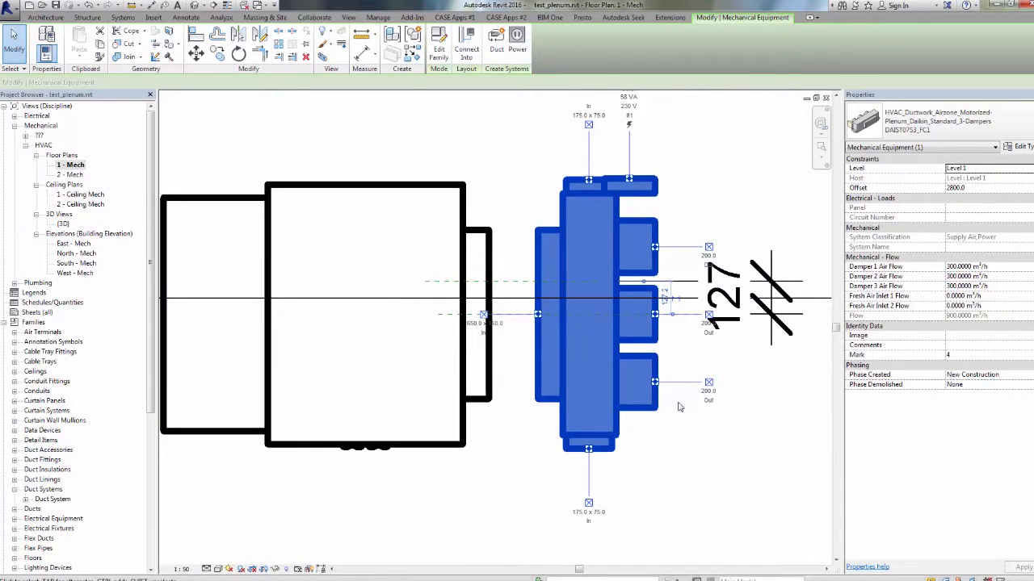
- Delete the two reference planes together with the dimension between them
click(689, 458)
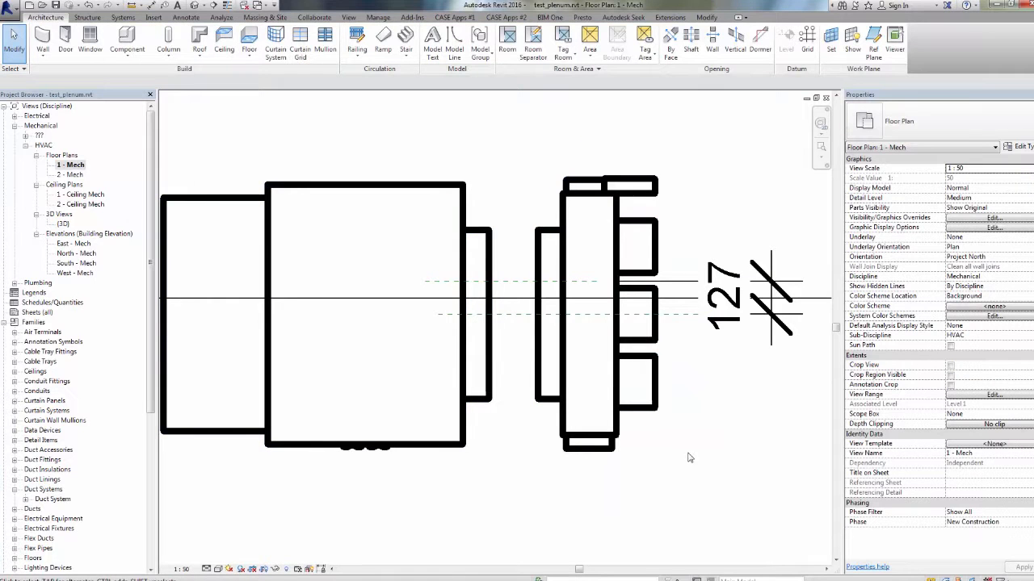
click(518, 314)
key(Delete)
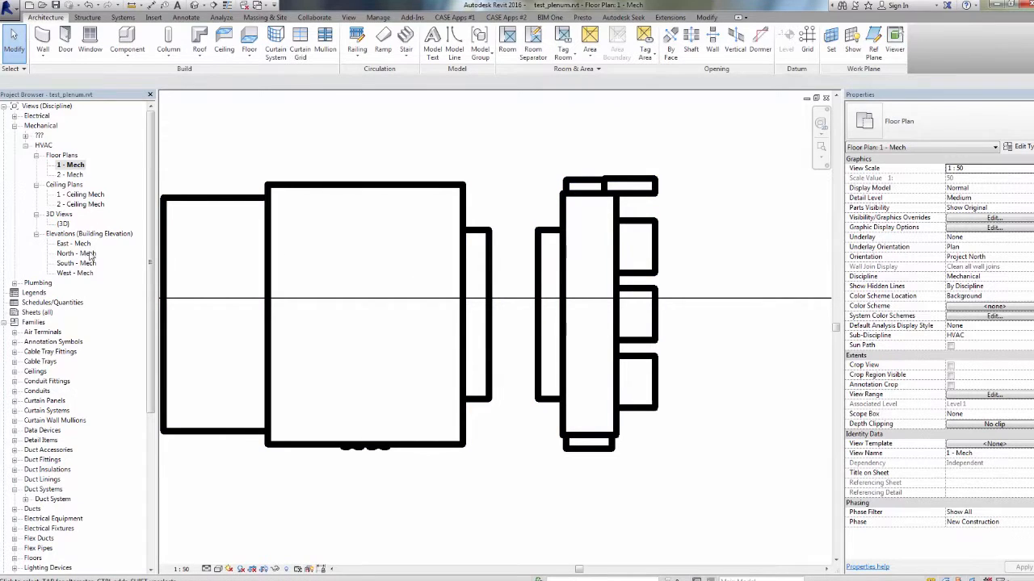
- Move the section line down towards the plenum's lower damper and open its section view to check the necks' vertical alignment
click(519, 299)
drag(519, 299, 516, 381)
right_click(518, 381)
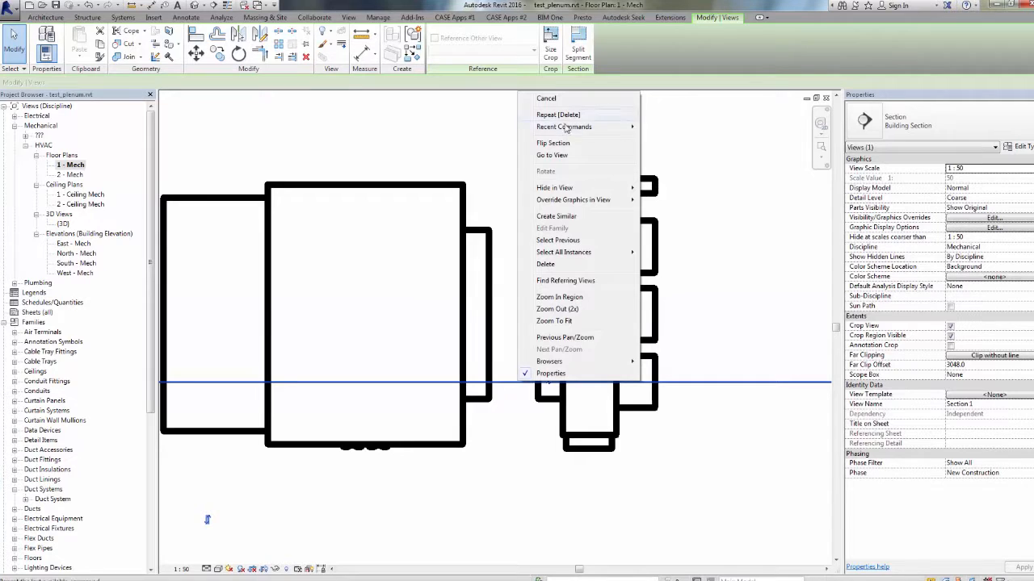
click(565, 155)
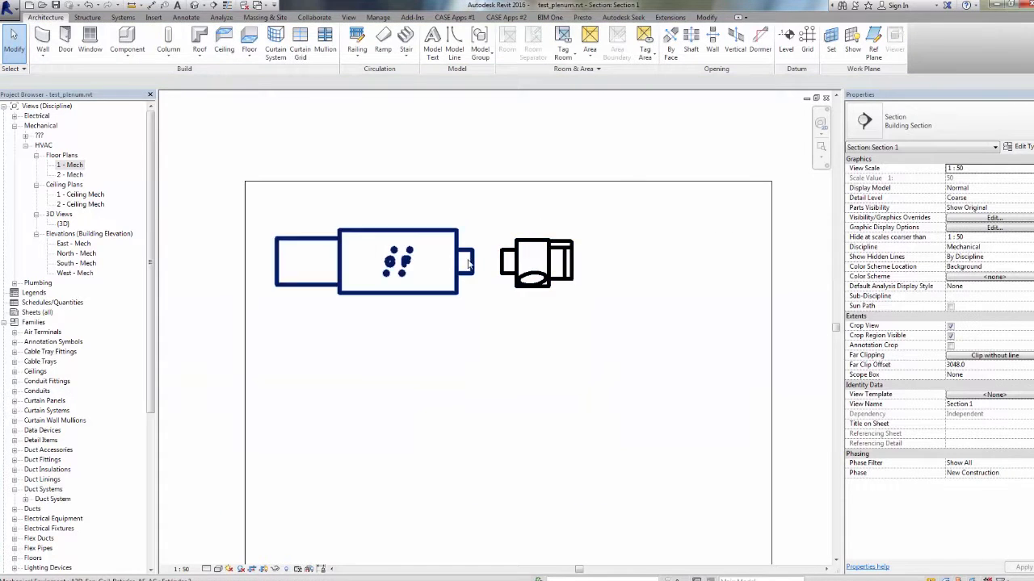
scroll(514, 270, up, 4)
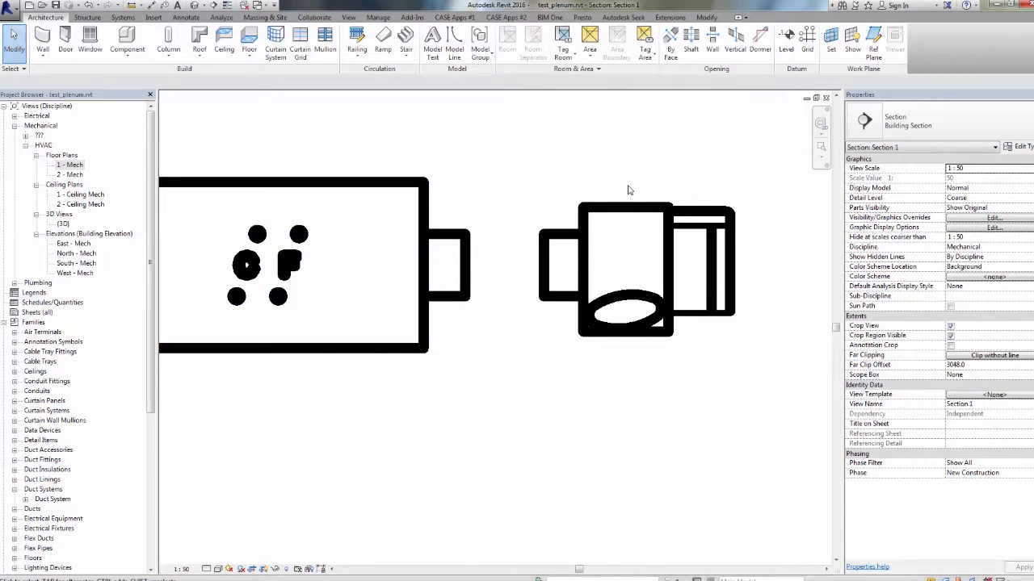
- Return to the 1 - Mech floor plan and delete the section line along with its view
double_click(80, 166)
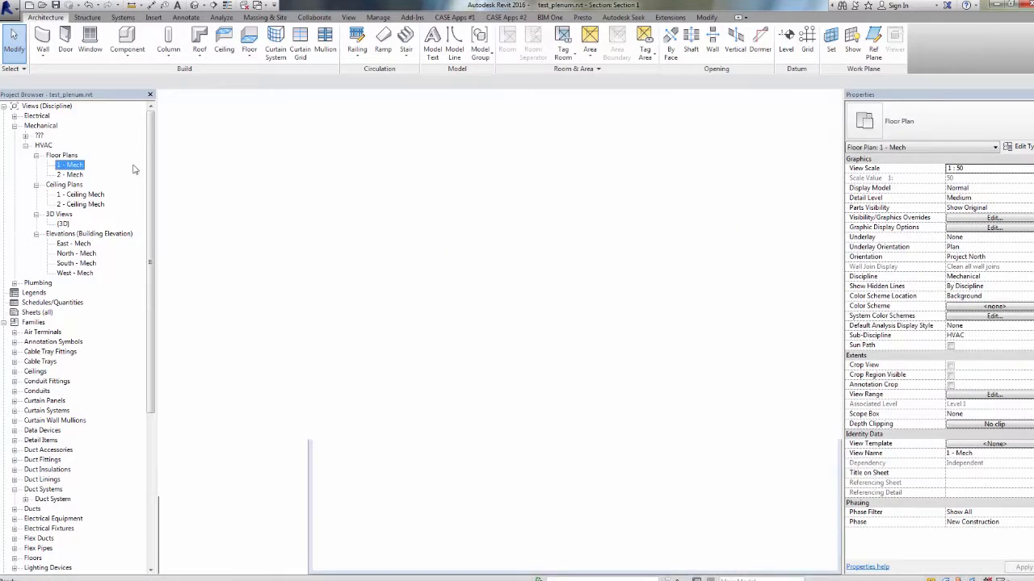
scroll(614, 273, down, 4)
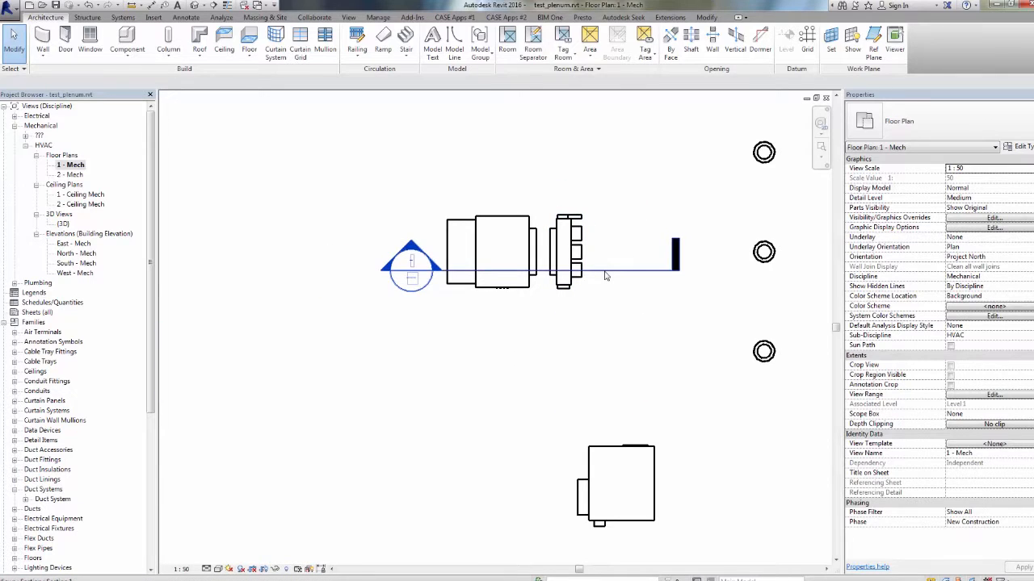
click(606, 272)
key(Delete)
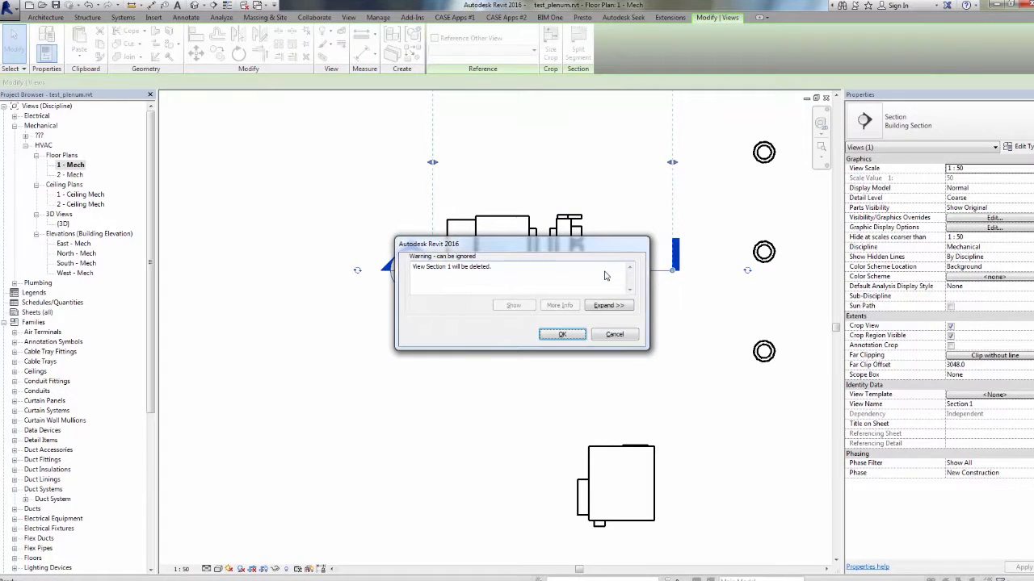
click(562, 335)
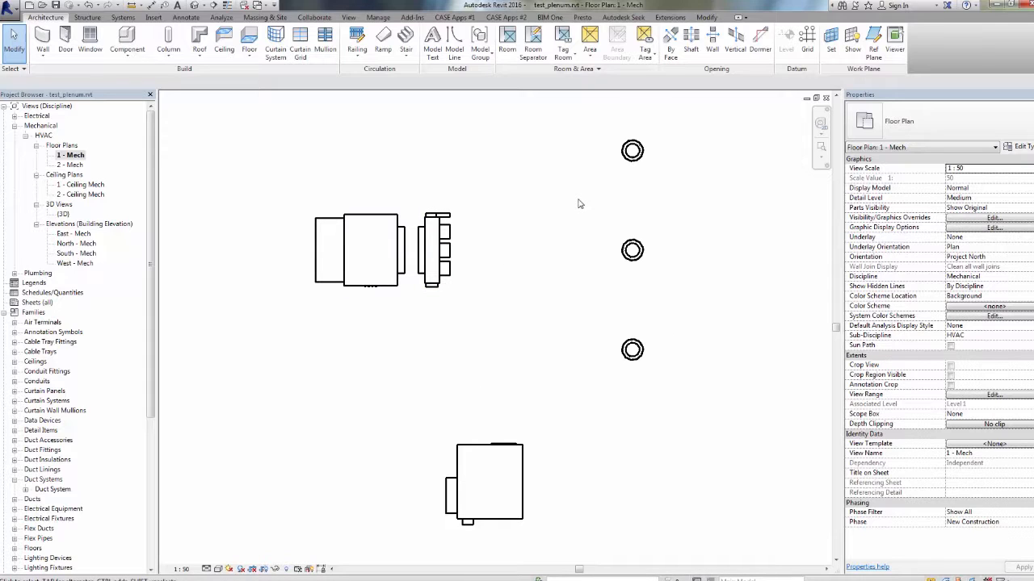
- Create a Supply Air duct system named Zone 1 for the uppermost circular diffuser
click(642, 360)
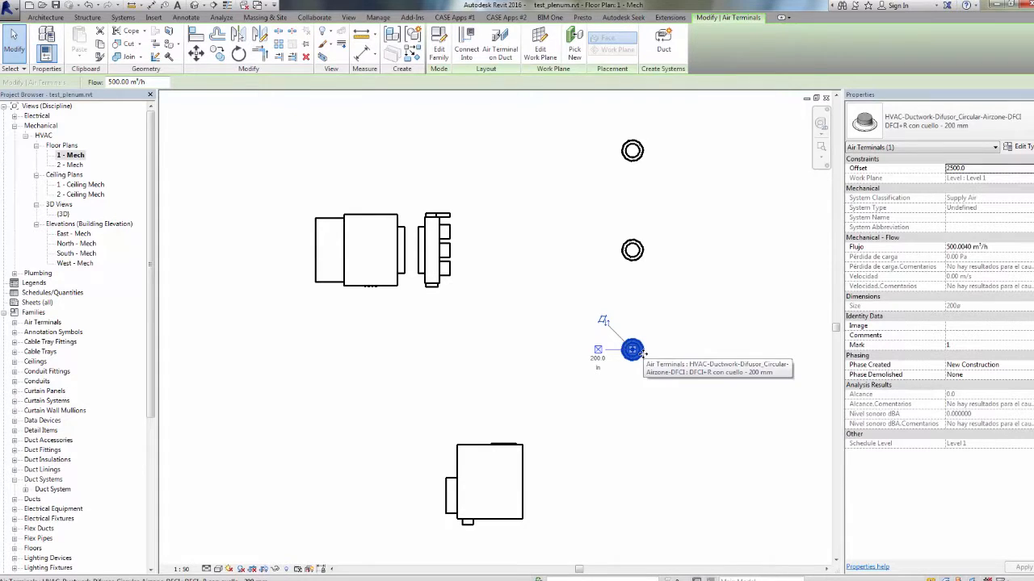
click(628, 158)
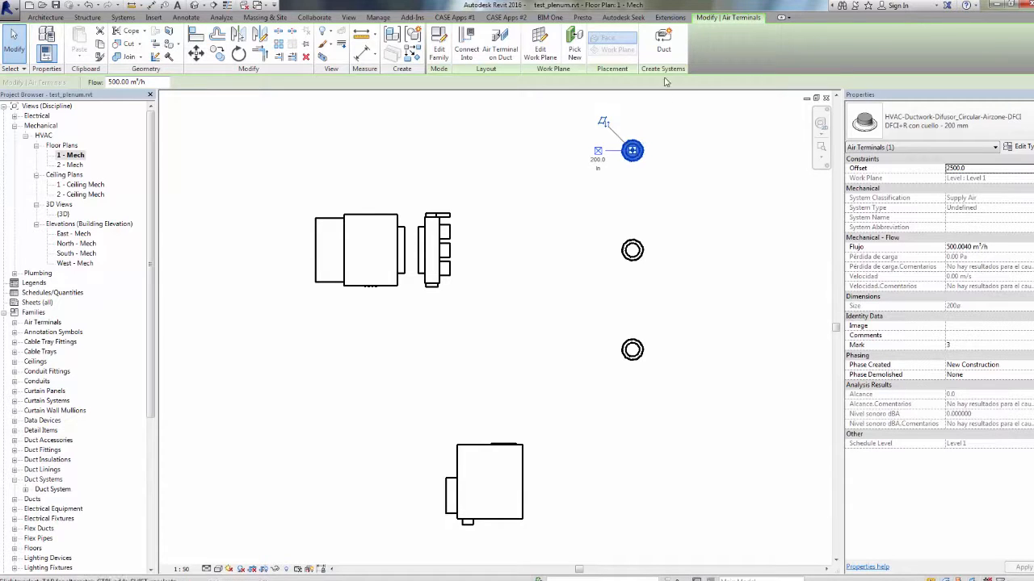
click(663, 44)
click(710, 268)
click(704, 274)
drag(715, 285, 638, 282)
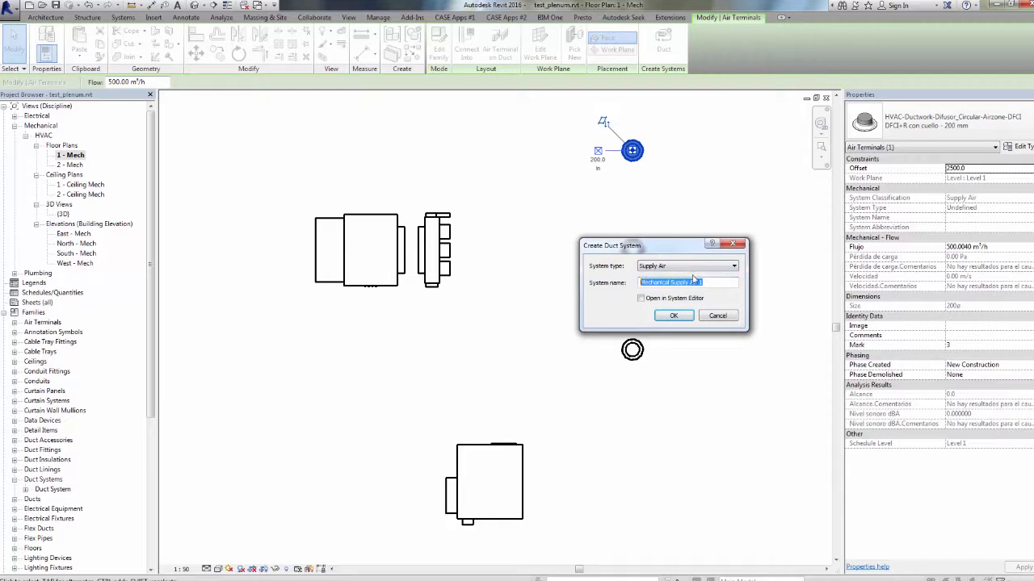
text(Zo)
click(673, 315)
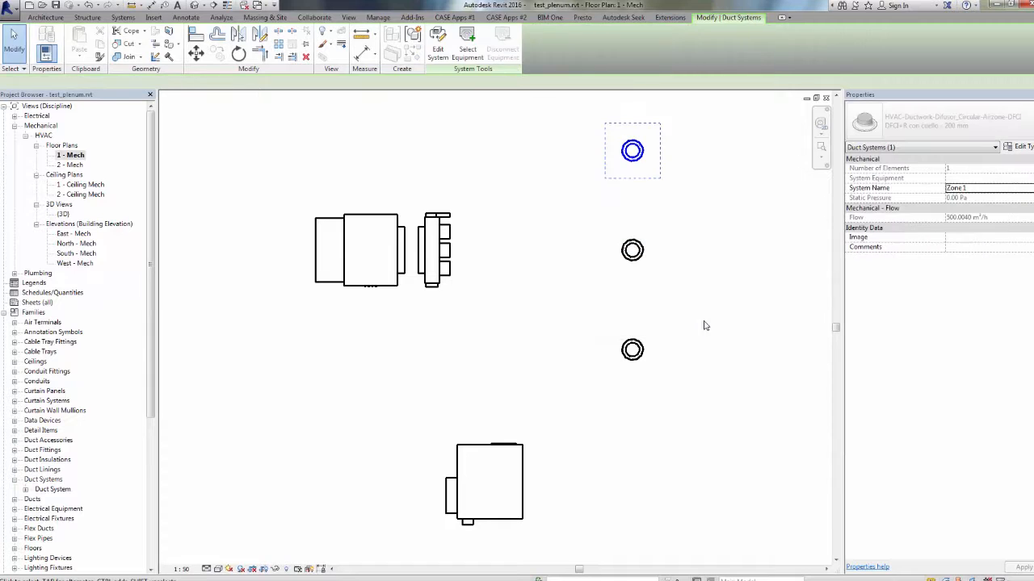
- Create a Supply Air duct system named Zone 2 for the middle circular diffuser
click(632, 250)
click(663, 48)
drag(714, 284, 638, 282)
text(Zone)
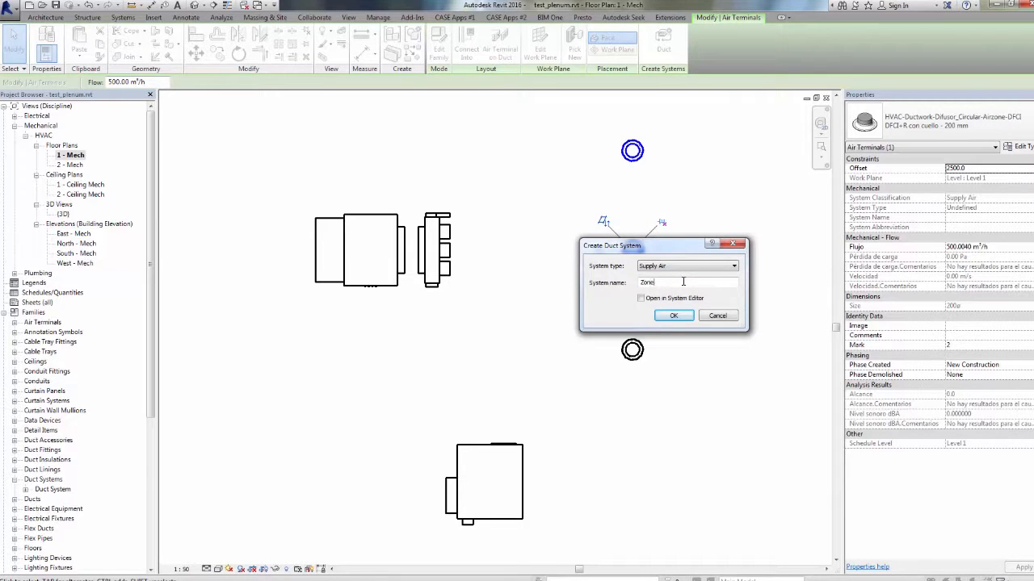
text( 2)
click(674, 316)
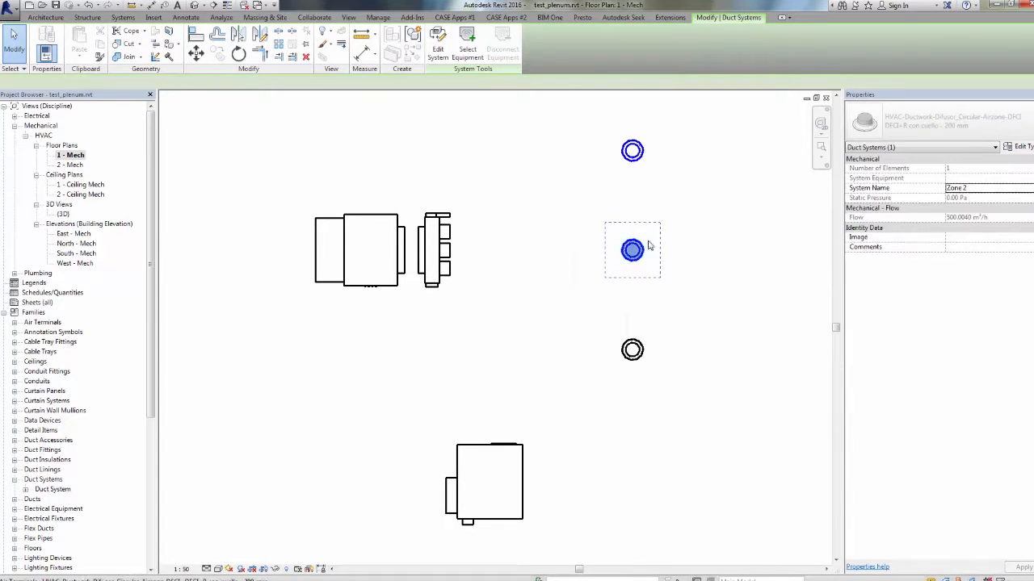
- Create a Supply Air duct system named Zone 3 for the lowest circular diffuser
click(642, 349)
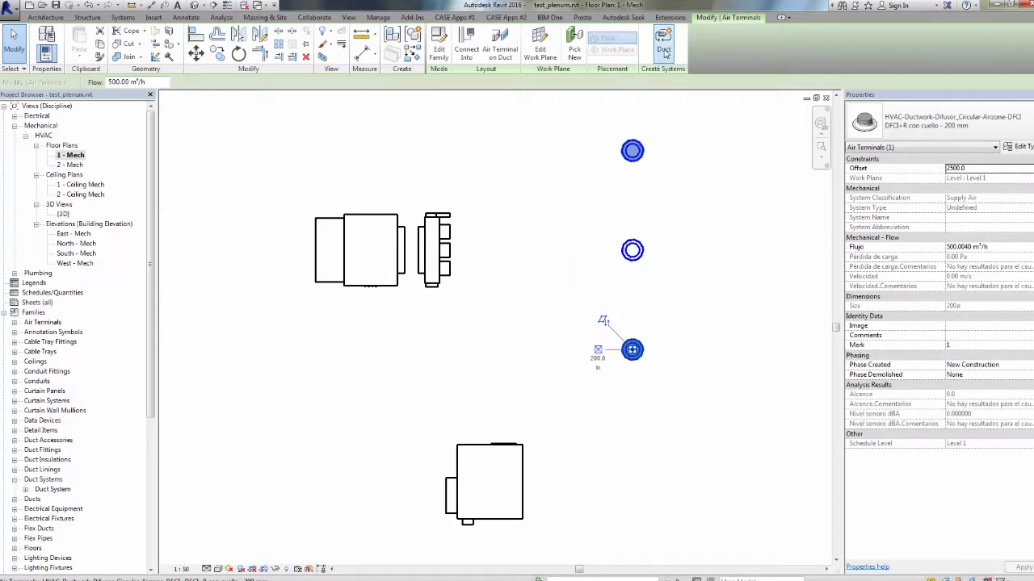
click(663, 51)
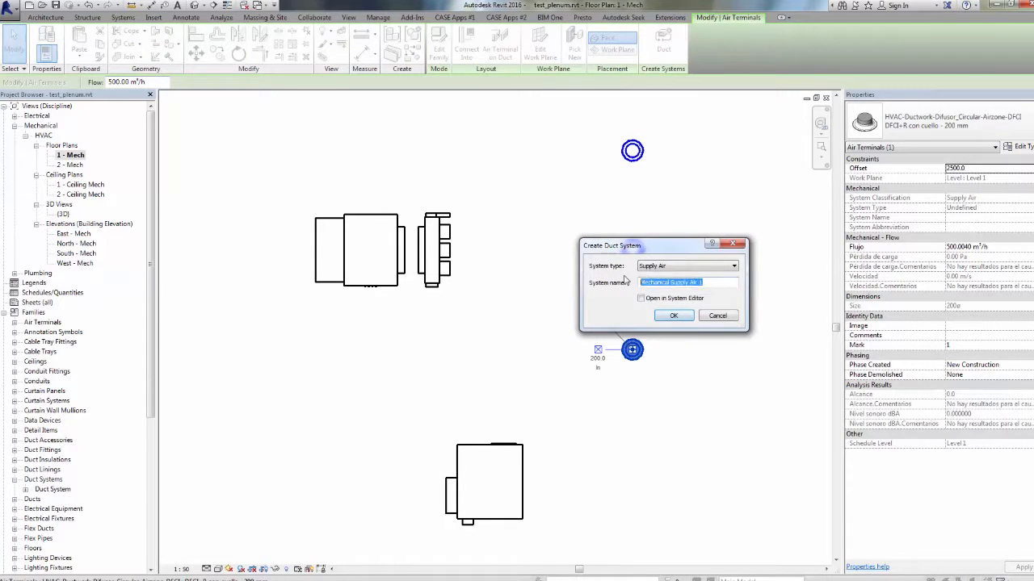
text(Zone 3)
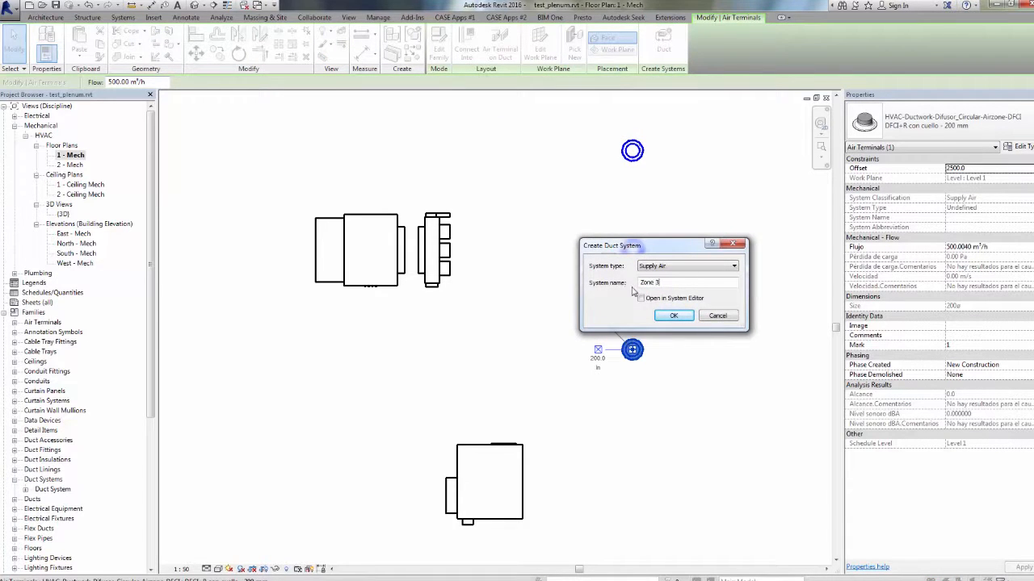
click(673, 316)
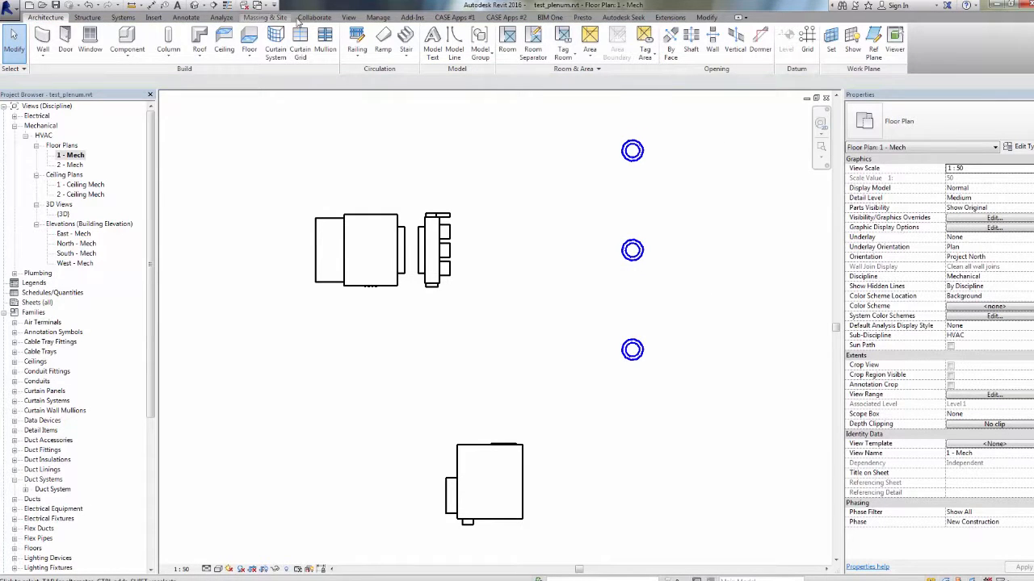
- Show the System Browser beside the 1 - Mech floor plan, keeping the equipment and all three diffusers in view
click(348, 17)
click(949, 53)
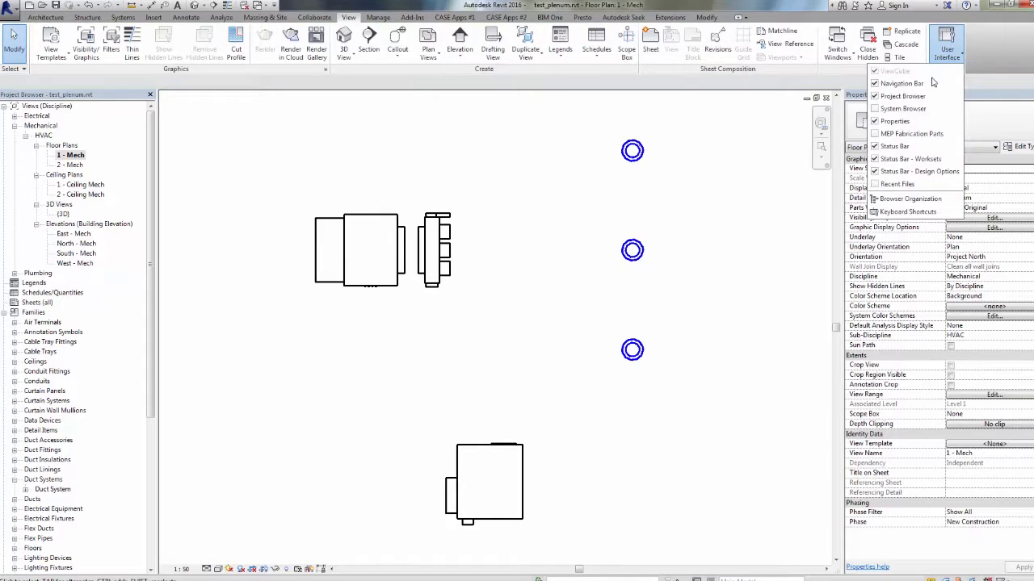
click(880, 109)
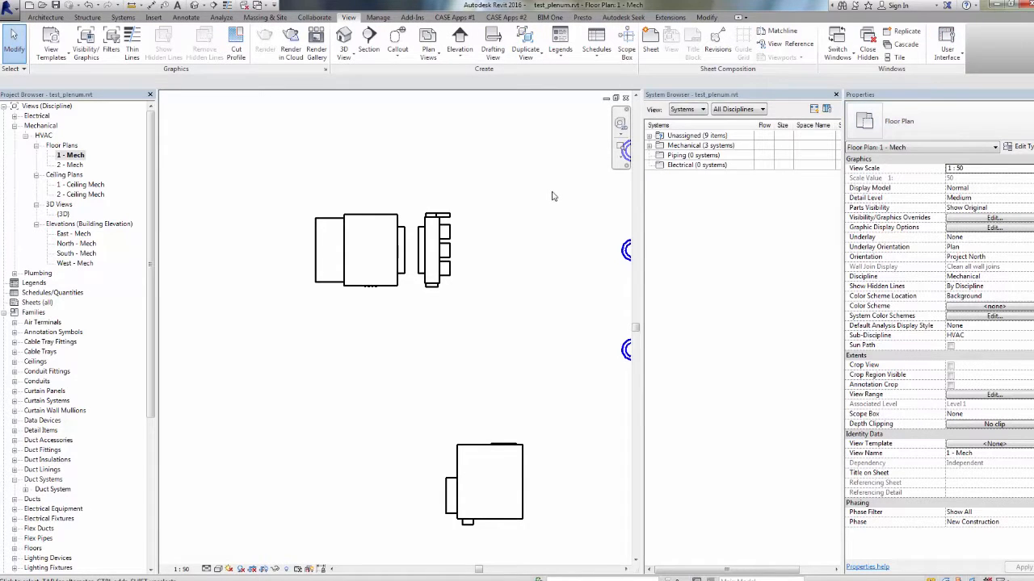
scroll(552, 196, down, 1)
middle_drag(522, 207, 457, 207)
scroll(421, 228, up, 1)
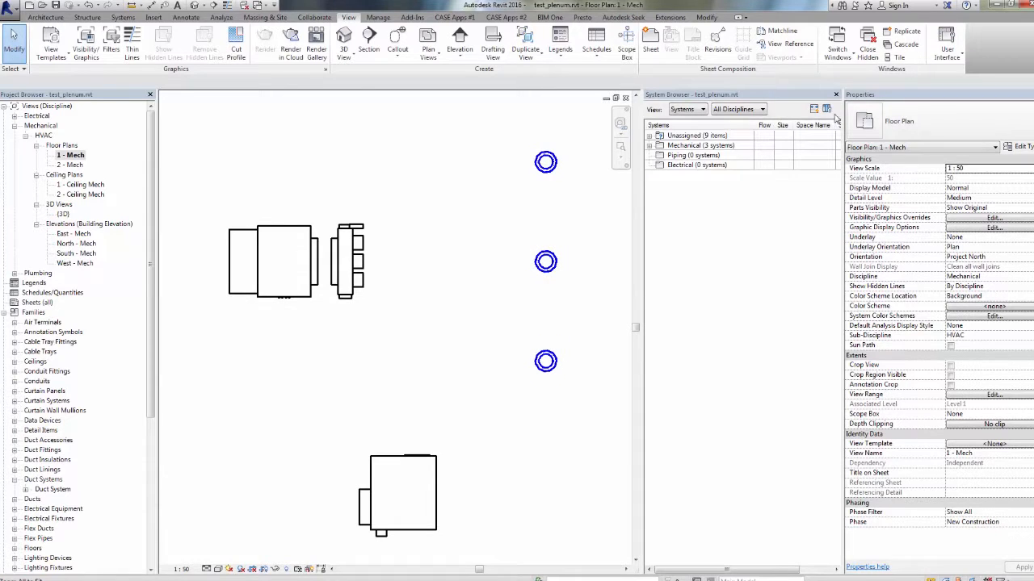
- Filter the System Browser to the Mechanical discipline, expand the Supply Air systems, and widen the Flow column
click(751, 110)
click(734, 129)
click(649, 146)
click(661, 156)
drag(772, 126, 797, 126)
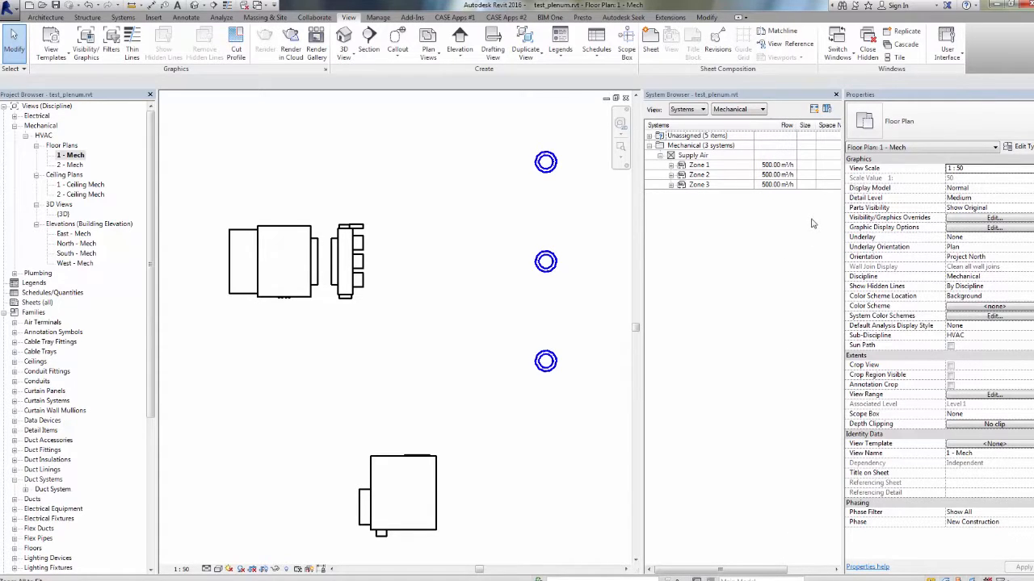
drag(846, 232, 866, 231)
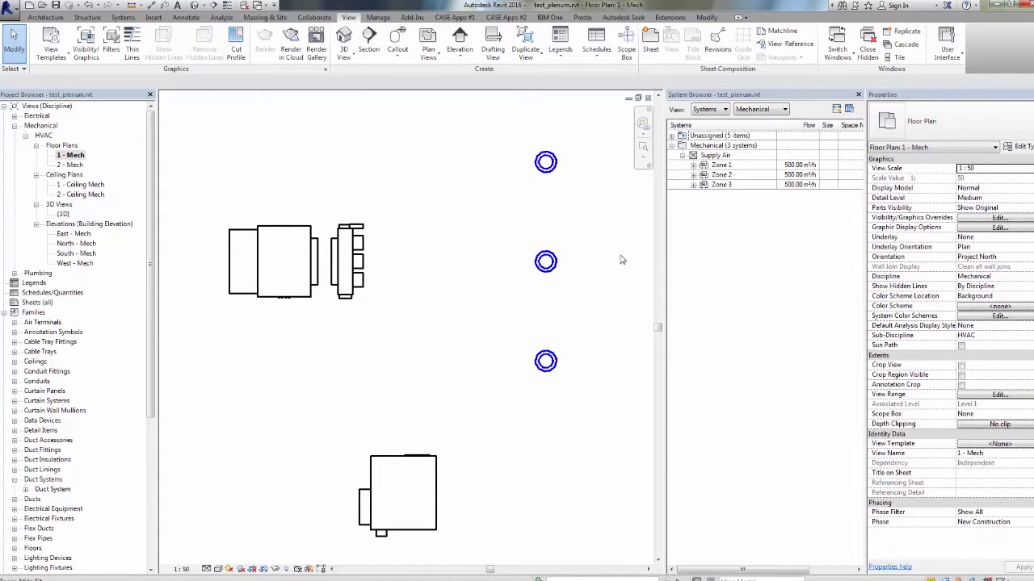
middle_drag(519, 236, 519, 228)
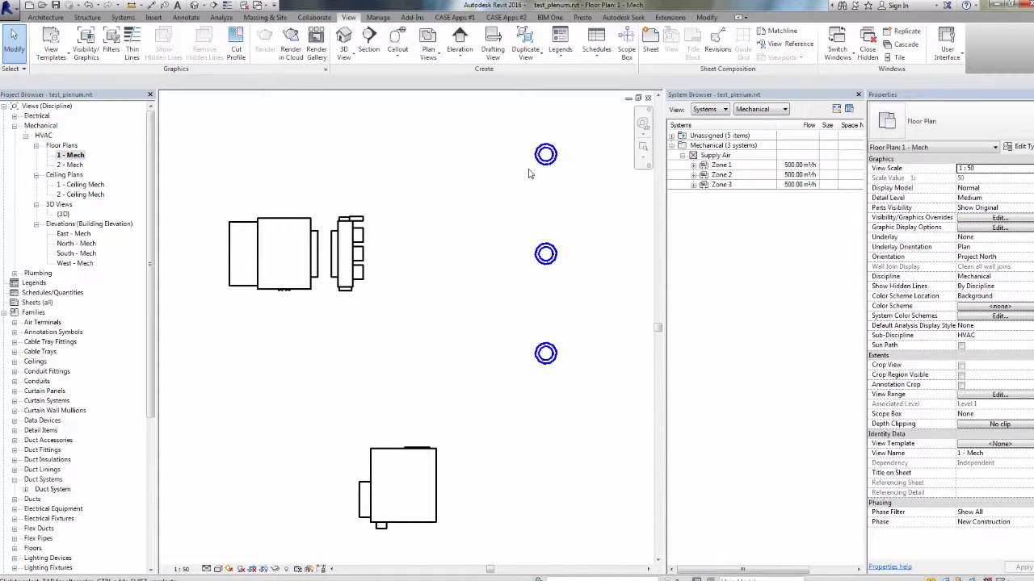
- Assign the motorized plenum as the Zone 1 system's equipment through its Supply Air Out 1 connector
click(722, 165)
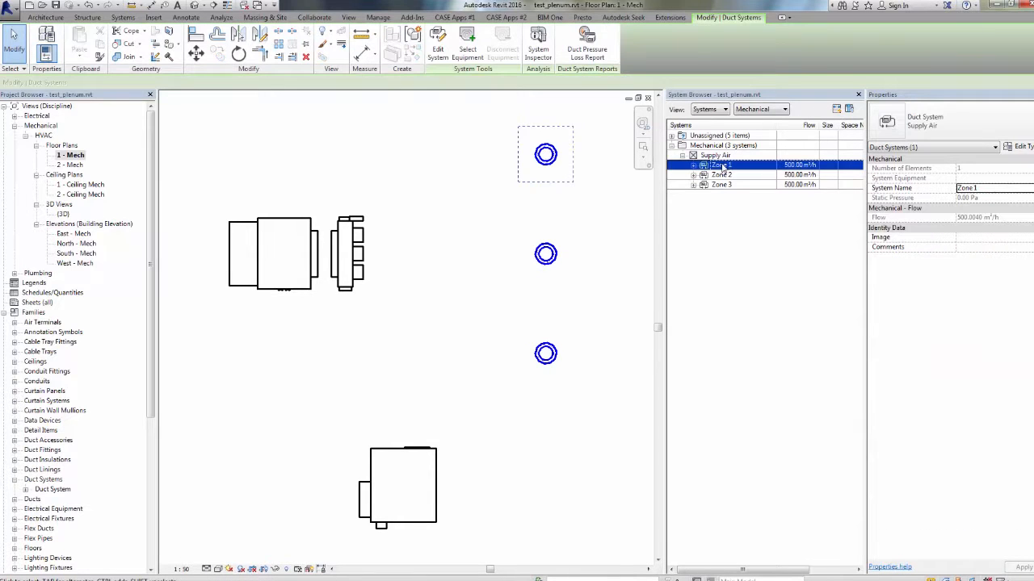
click(467, 45)
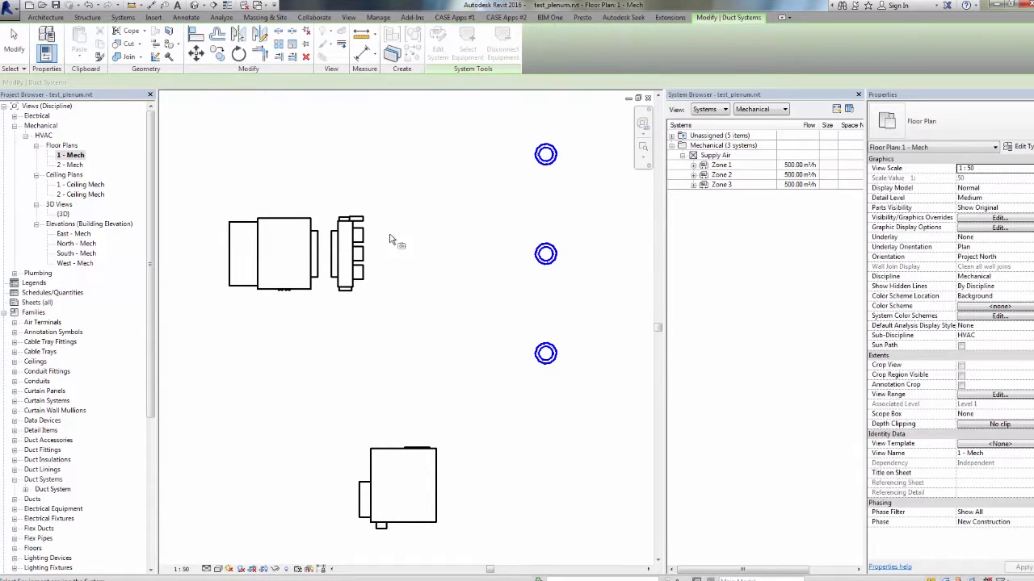
click(355, 242)
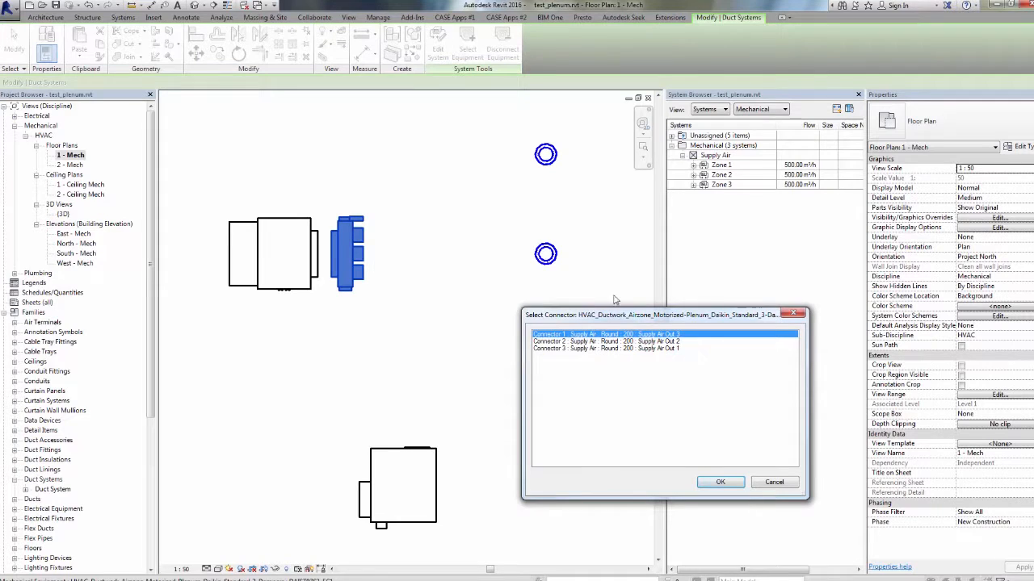
click(665, 349)
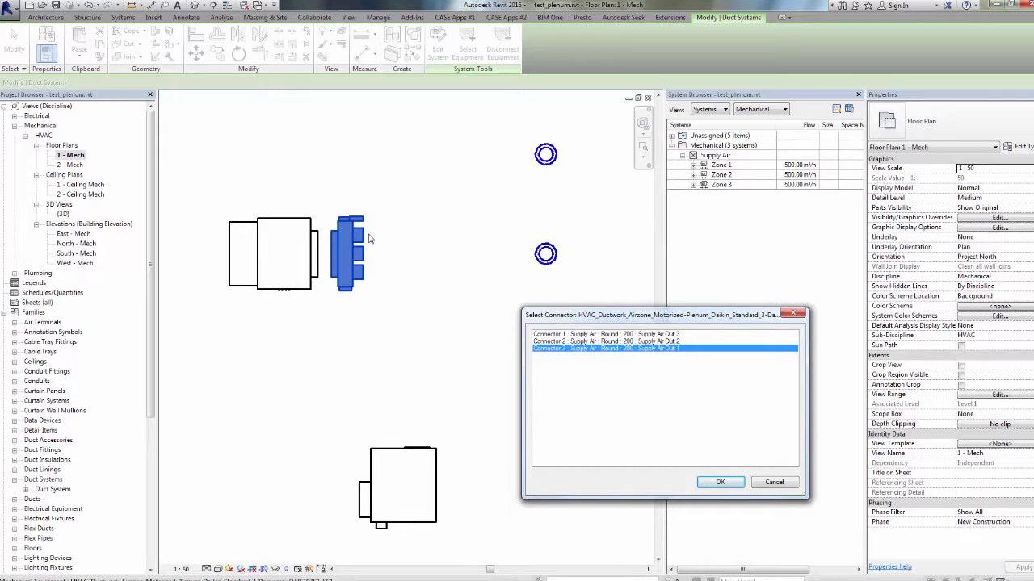
click(720, 482)
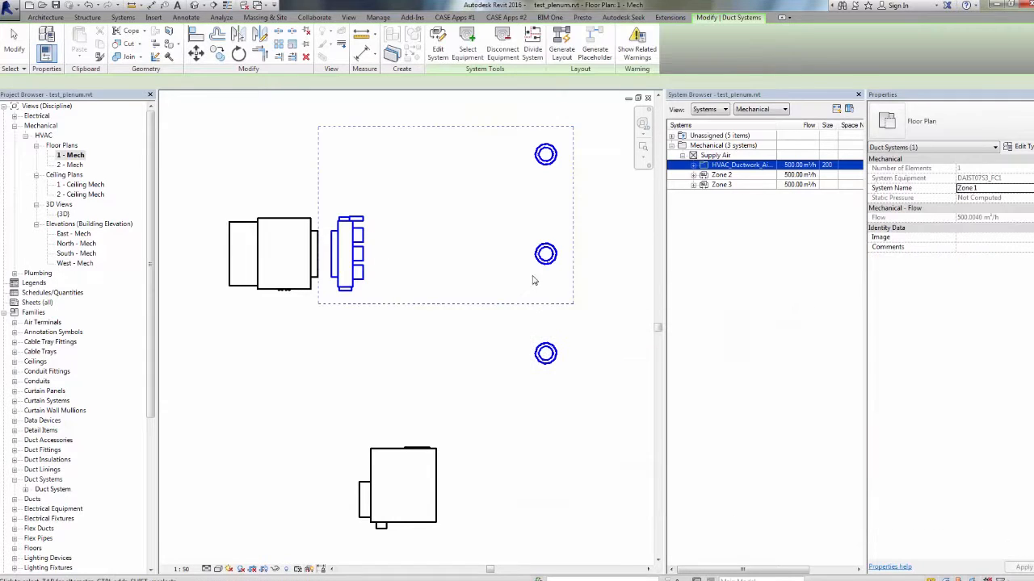
- Assign the motorized plenum as the Zone 2 system's equipment through its Supply Air Out 2 connector
click(737, 176)
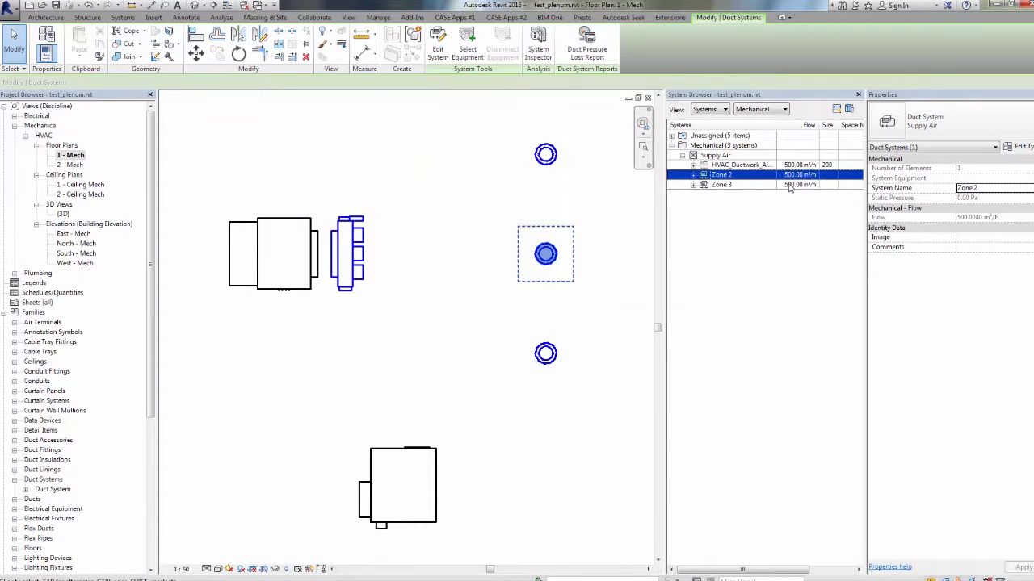
click(468, 53)
click(356, 244)
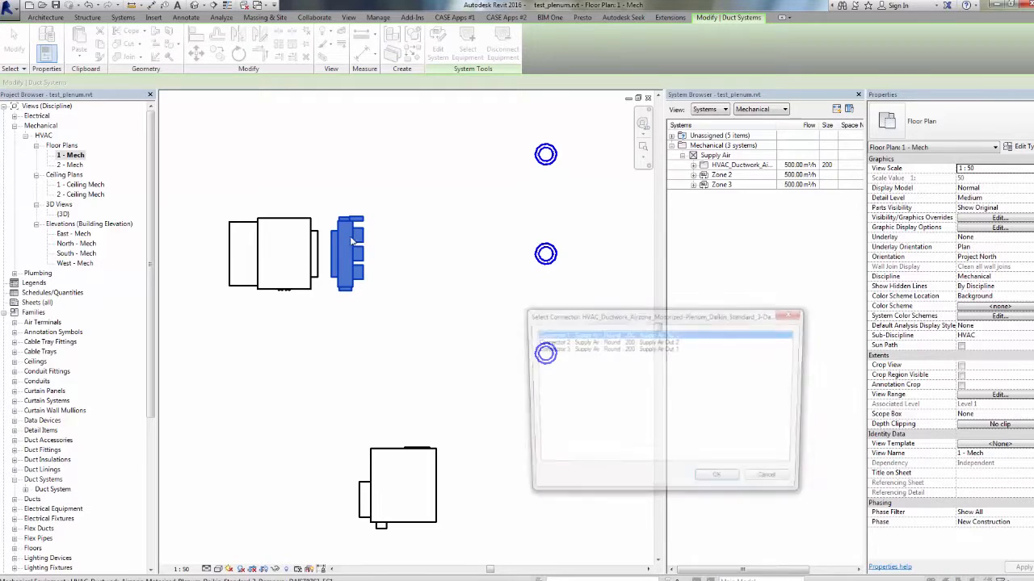
click(674, 341)
click(720, 482)
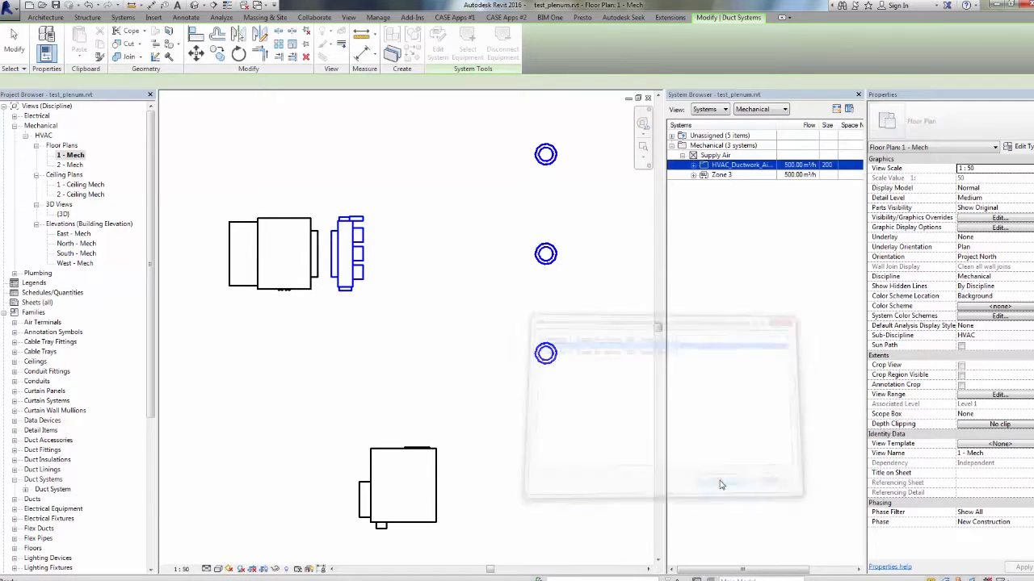
- Assign the motorized plenum as the Zone 3 system's equipment through its Supply Air Out 3 connector
click(736, 179)
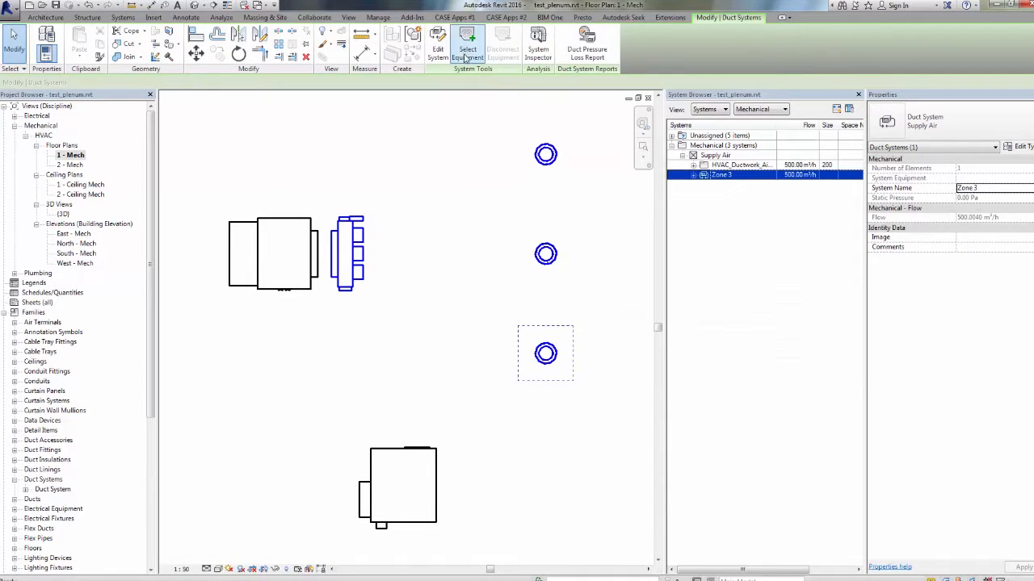
click(468, 53)
click(354, 257)
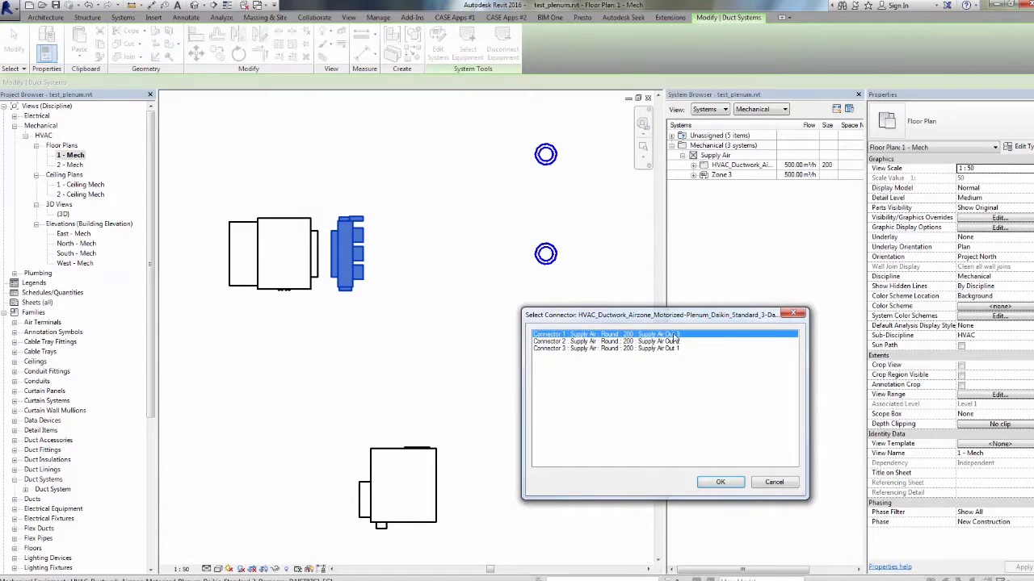
click(724, 483)
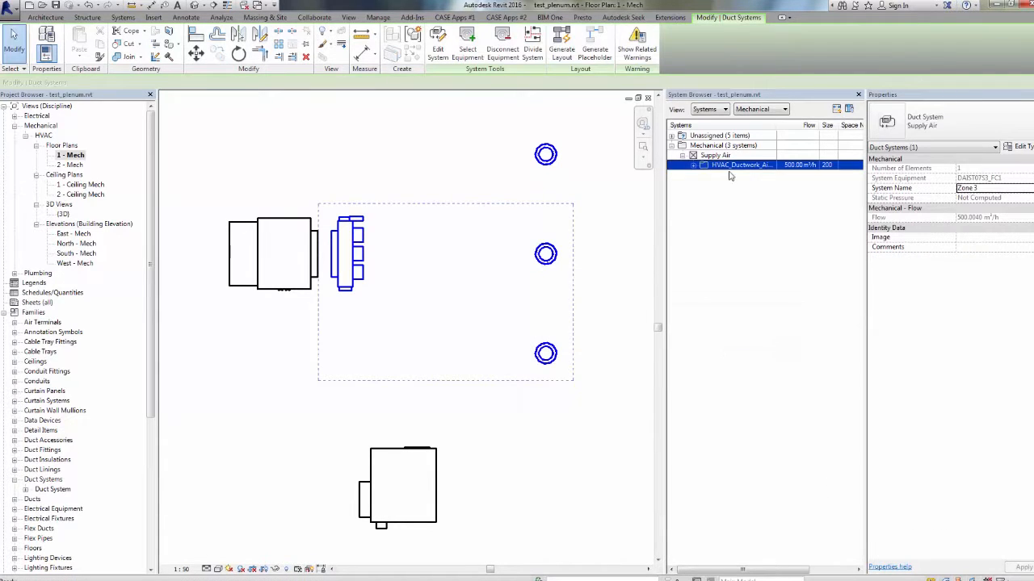
- Expand the plenum's branch in the System Browser to examine its three zone systems and their diffusers
click(697, 164)
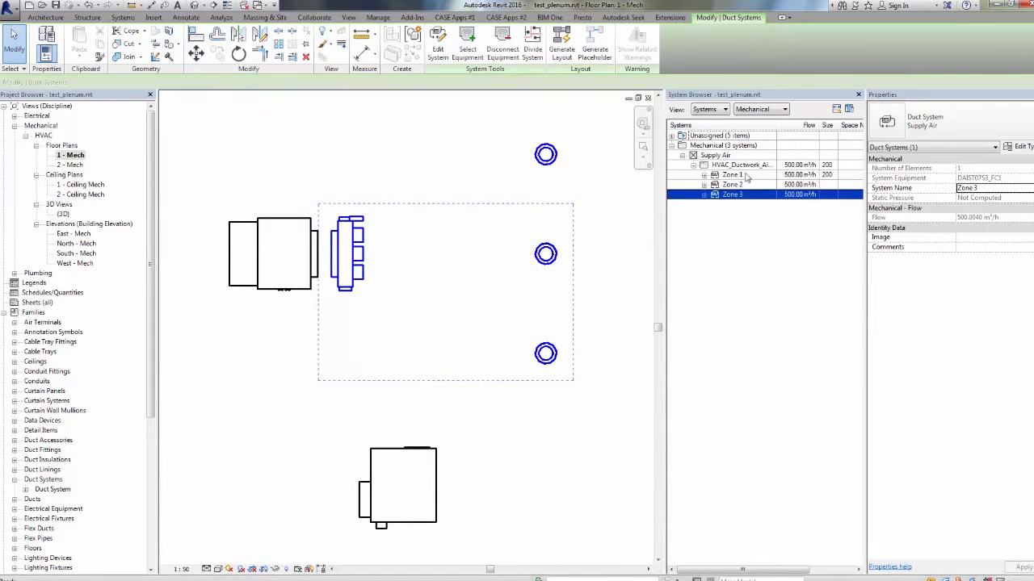
click(740, 165)
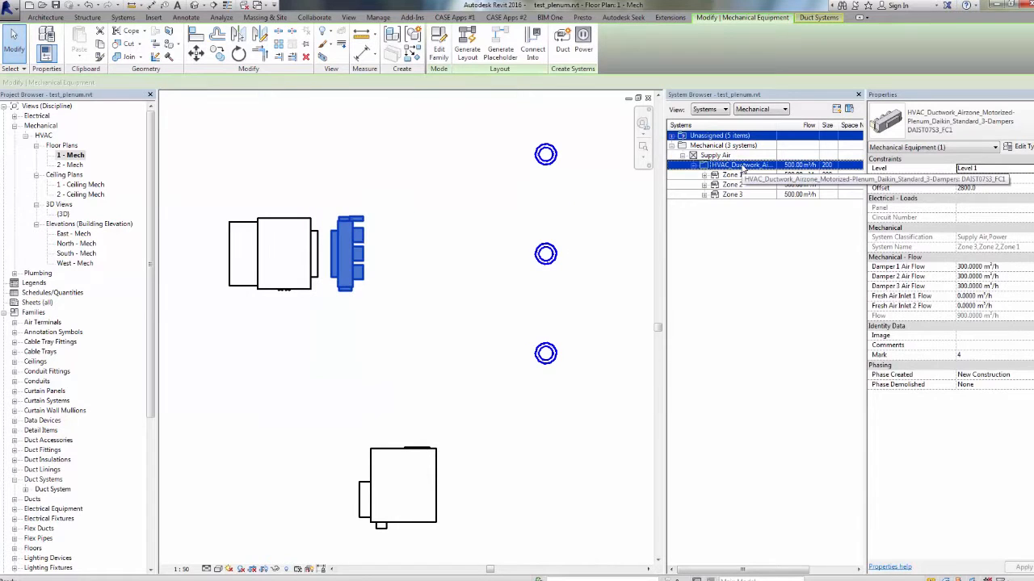
click(704, 175)
click(703, 194)
click(705, 214)
click(777, 277)
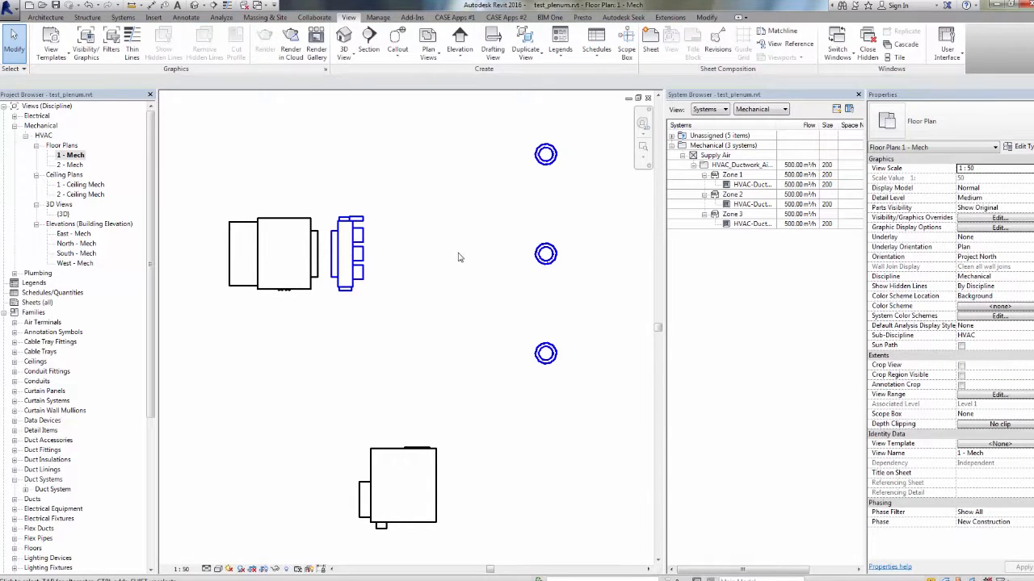
- Create a Supply Air duct system named FC-Plenum on the plenum's rectangular 650 x 150 Supply Air In connector
middle_drag(403, 287, 419, 282)
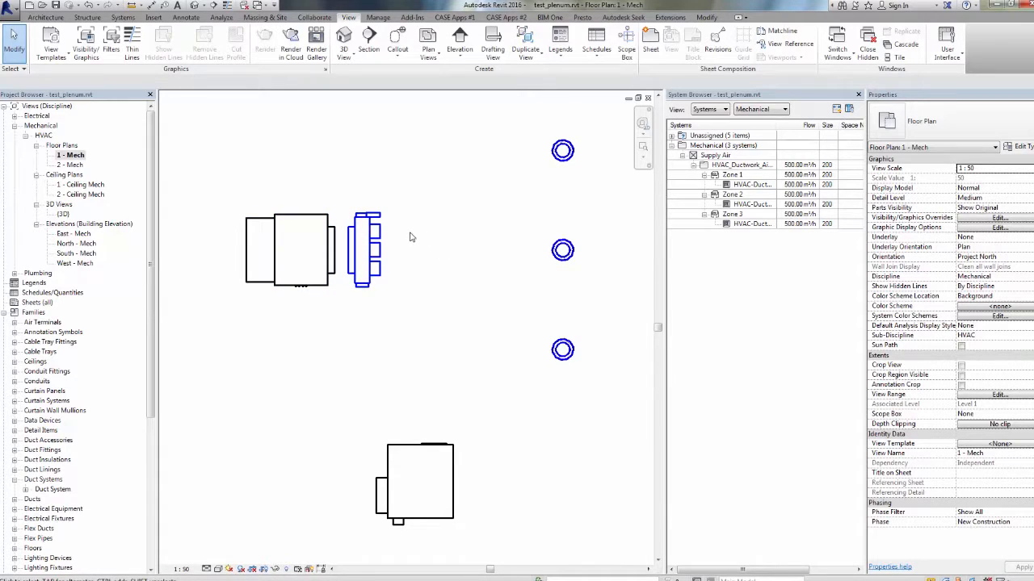
click(376, 218)
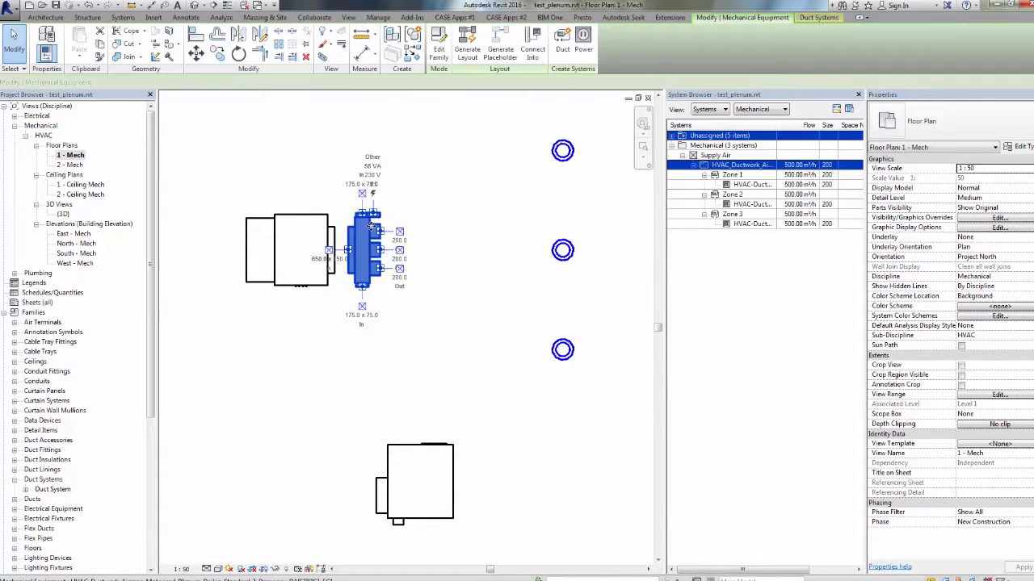
click(563, 42)
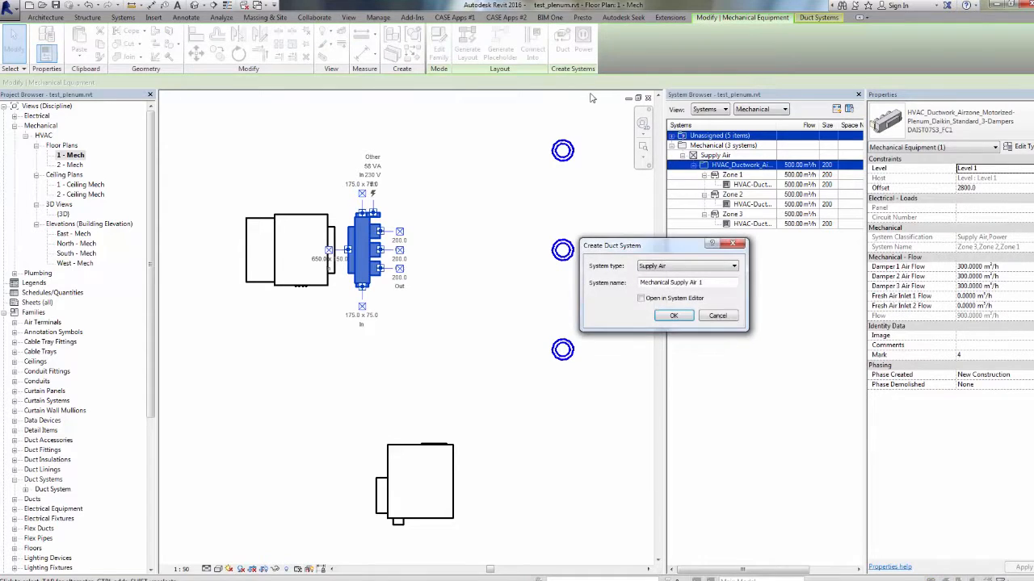
click(708, 270)
click(670, 275)
drag(707, 284, 634, 287)
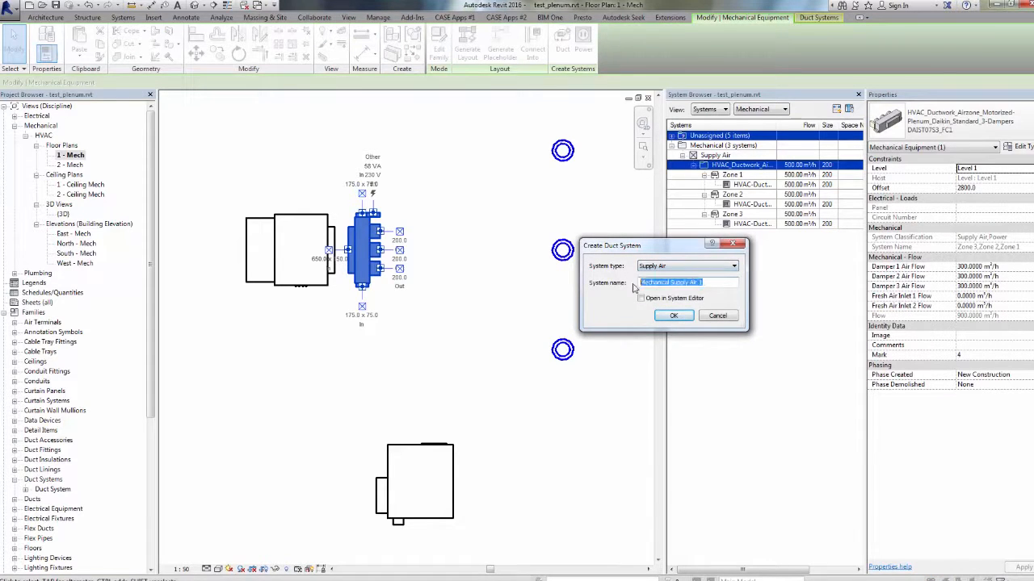
text(FC-Plenum)
click(673, 315)
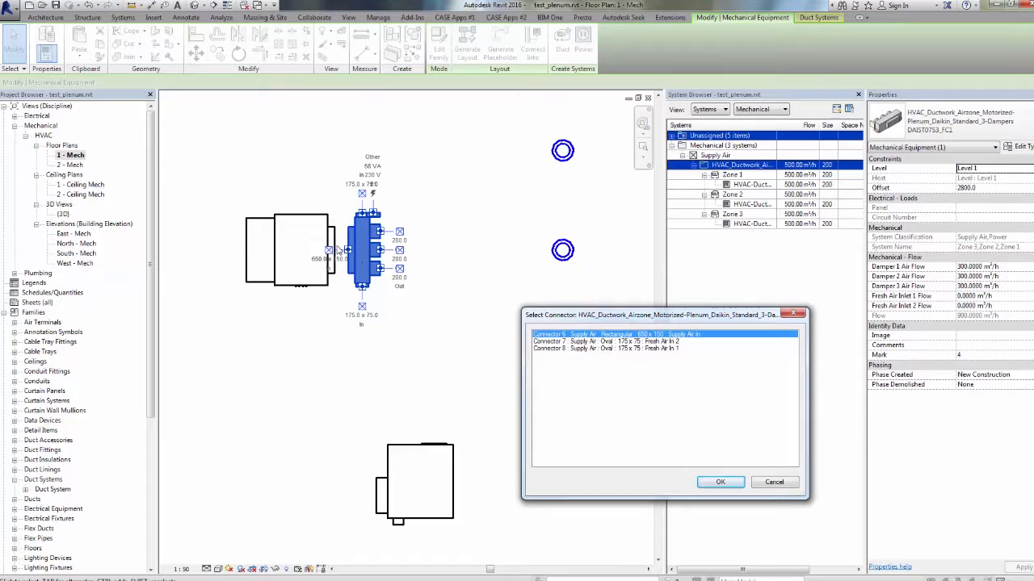
click(720, 483)
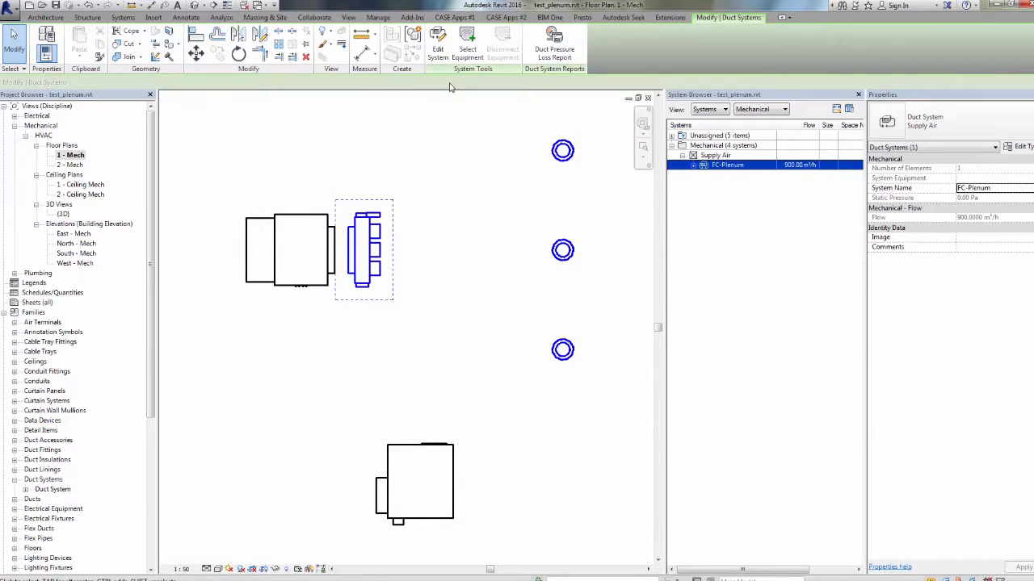
- Assign the fan coil beside the plenum as the FC-Plenum system's equipment and expand its branch in the System Browser
click(473, 167)
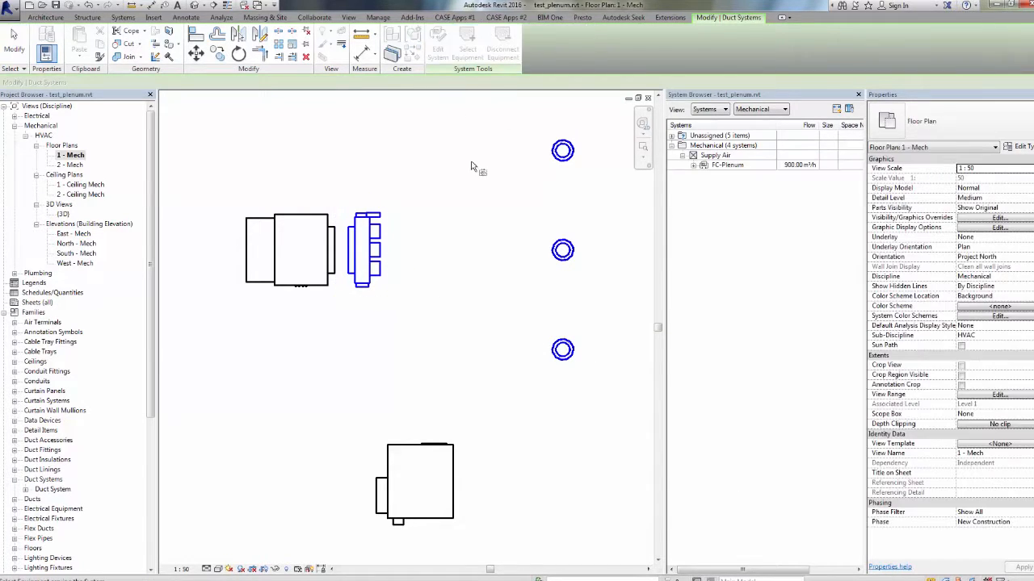
click(348, 232)
click(693, 165)
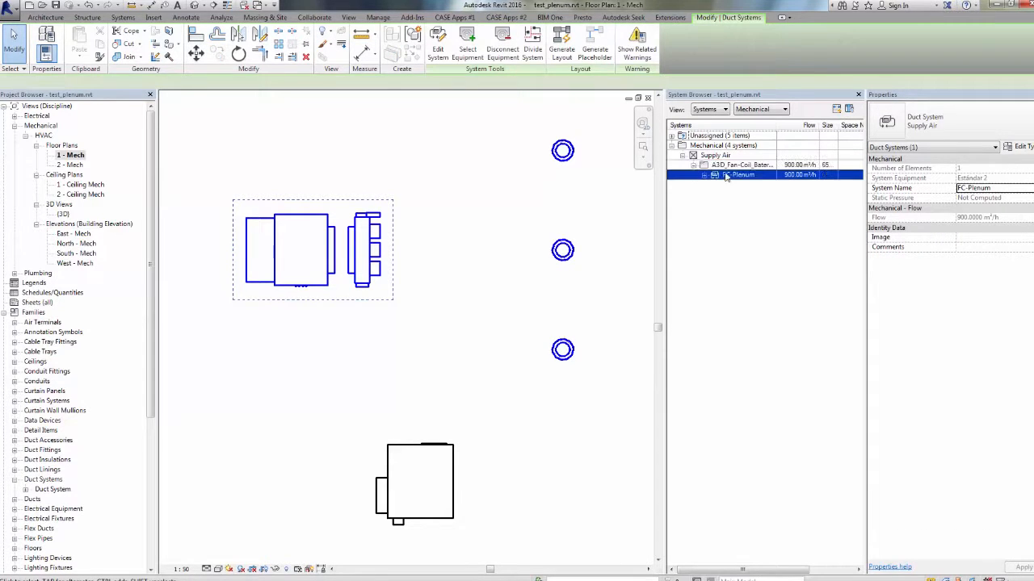
click(704, 174)
- Examine the System Browser hierarchy from the fan coil through FC-Plenum and the plenum to the zone systems and diffusers
click(742, 165)
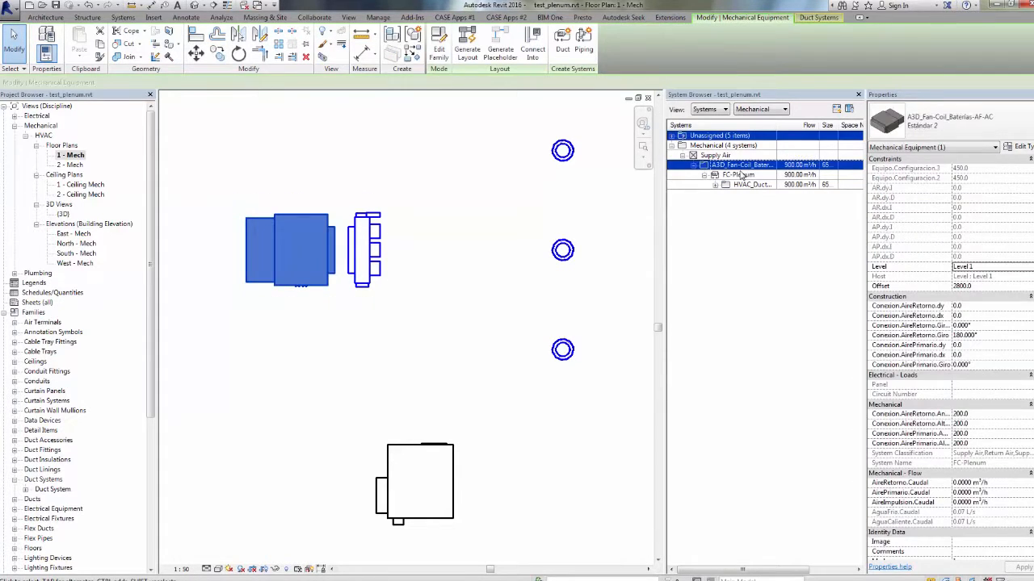
click(739, 174)
click(743, 185)
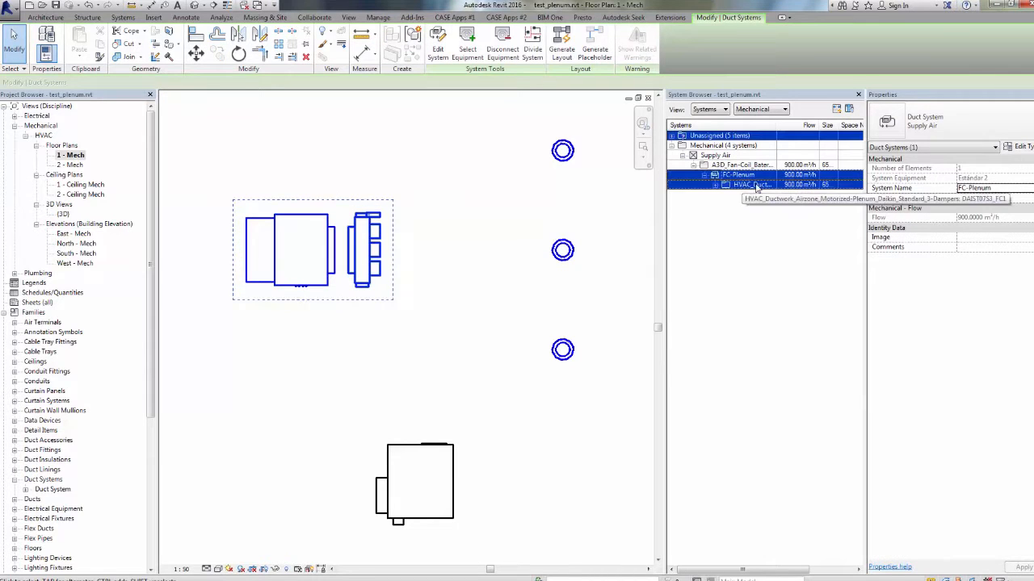
click(714, 185)
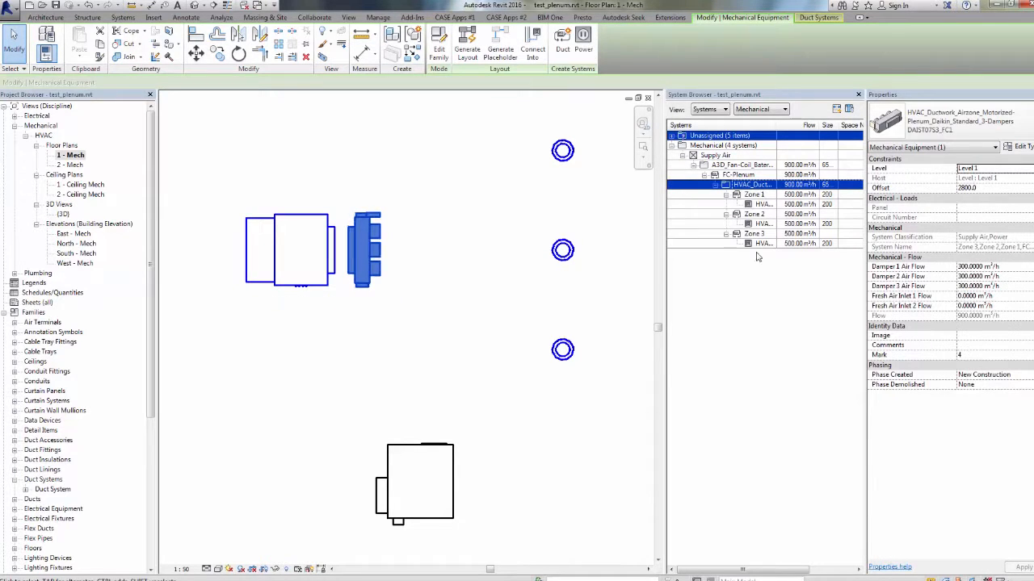
ctrl+click(771, 215)
ctrl+click(768, 213)
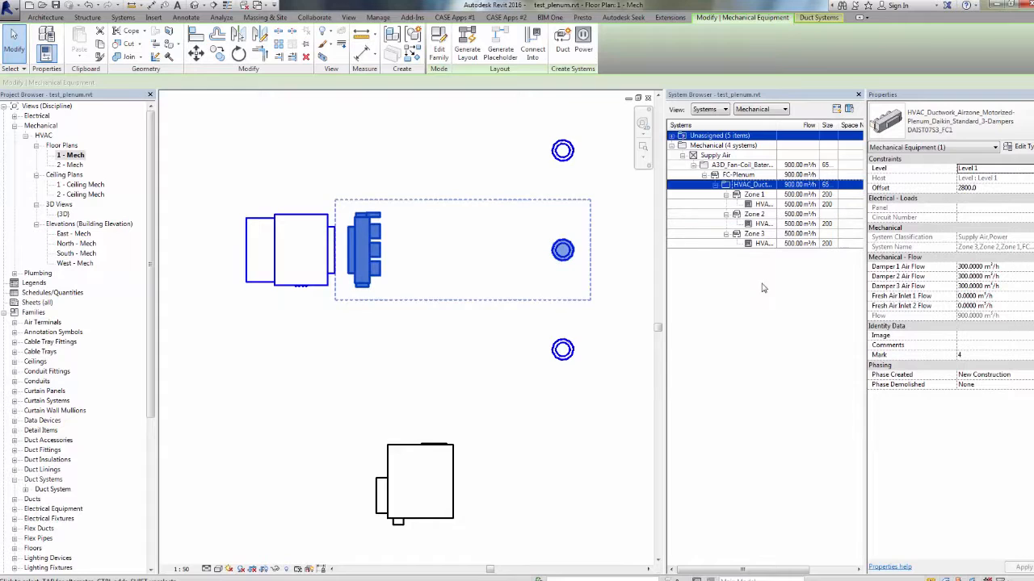
ctrl+click(763, 224)
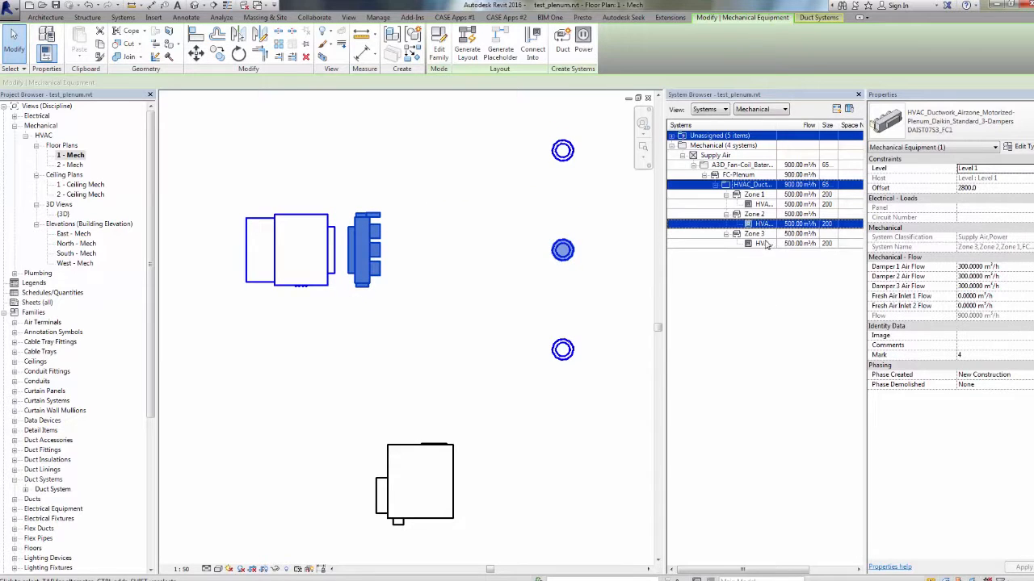
ctrl+click(763, 235)
click(755, 214)
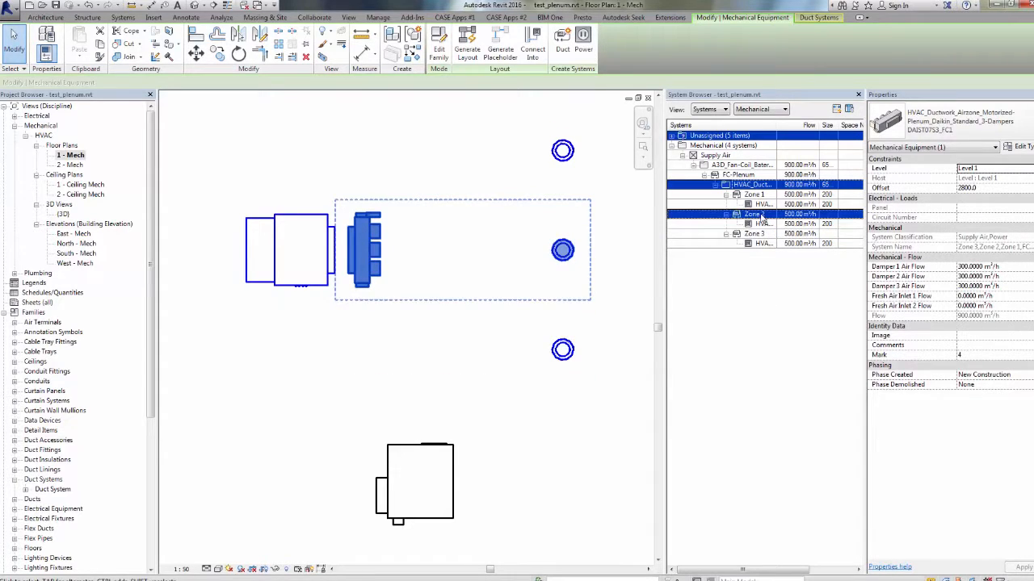
click(762, 197)
ctrl+click(762, 197)
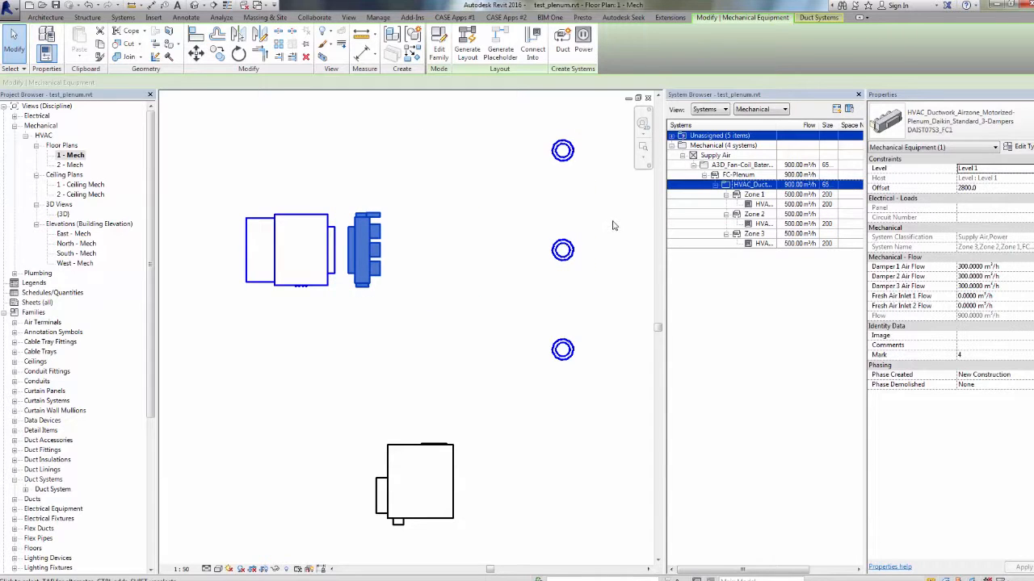
- Expand the Duct System family in the Project Browser and select its Supply Air type
click(485, 293)
middle_drag(497, 303, 527, 329)
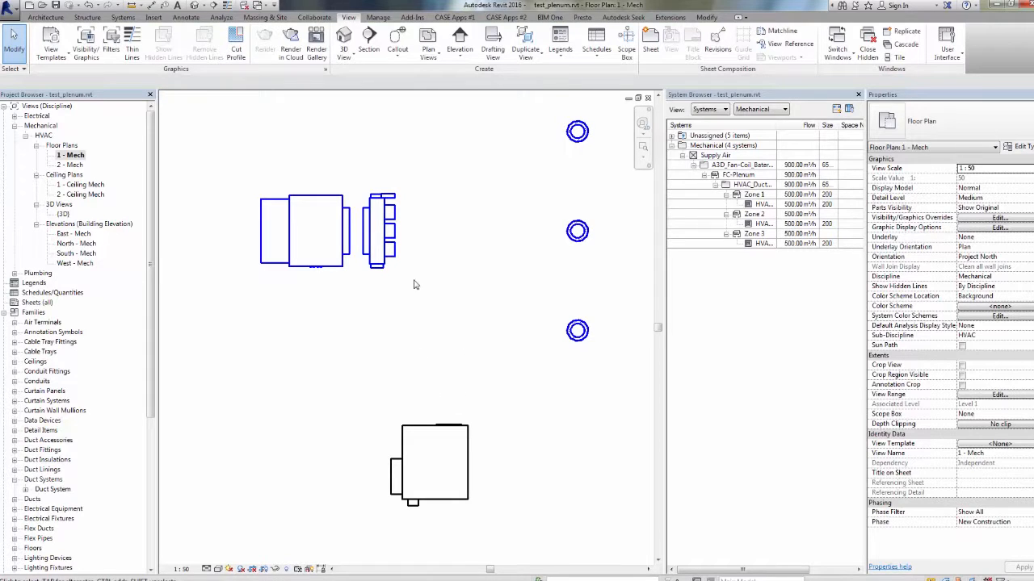
click(151, 270)
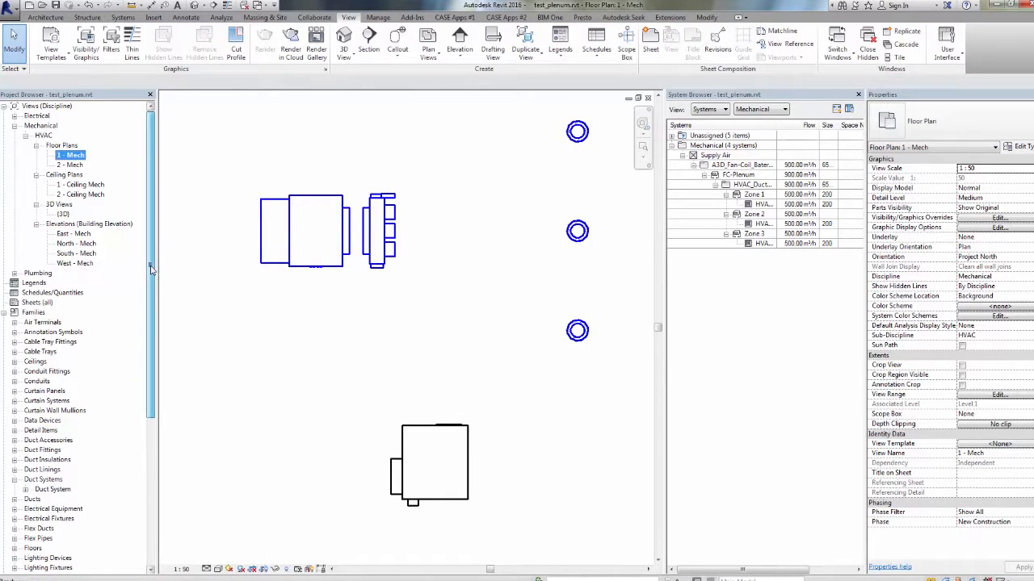
click(42, 491)
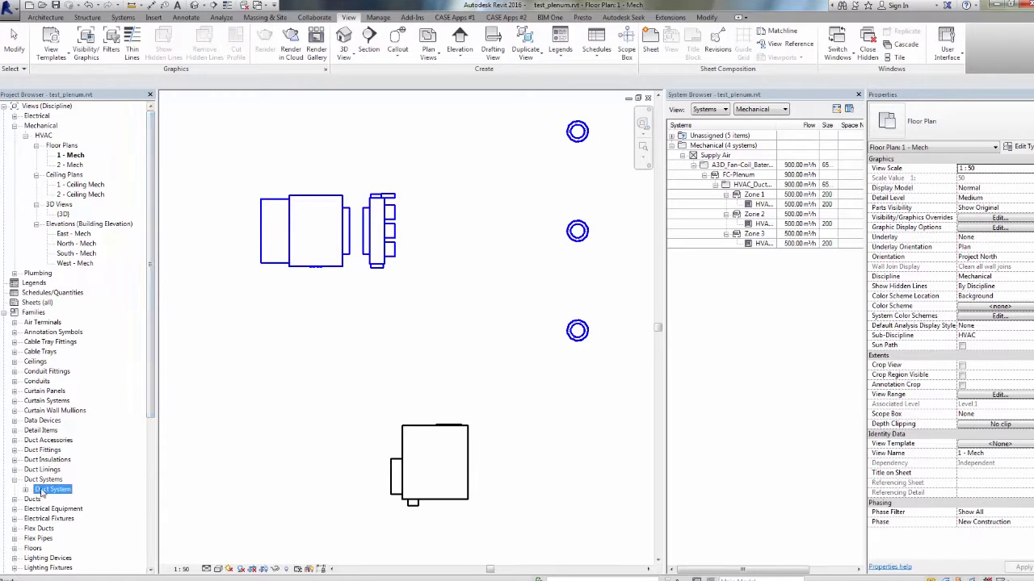
click(25, 490)
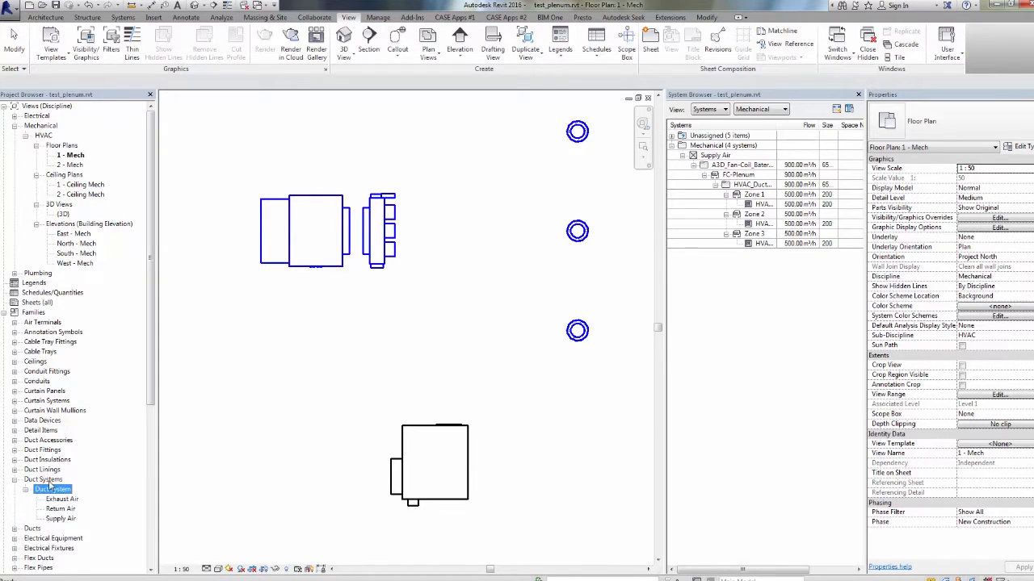
scroll(65, 481, down, 2)
click(60, 450)
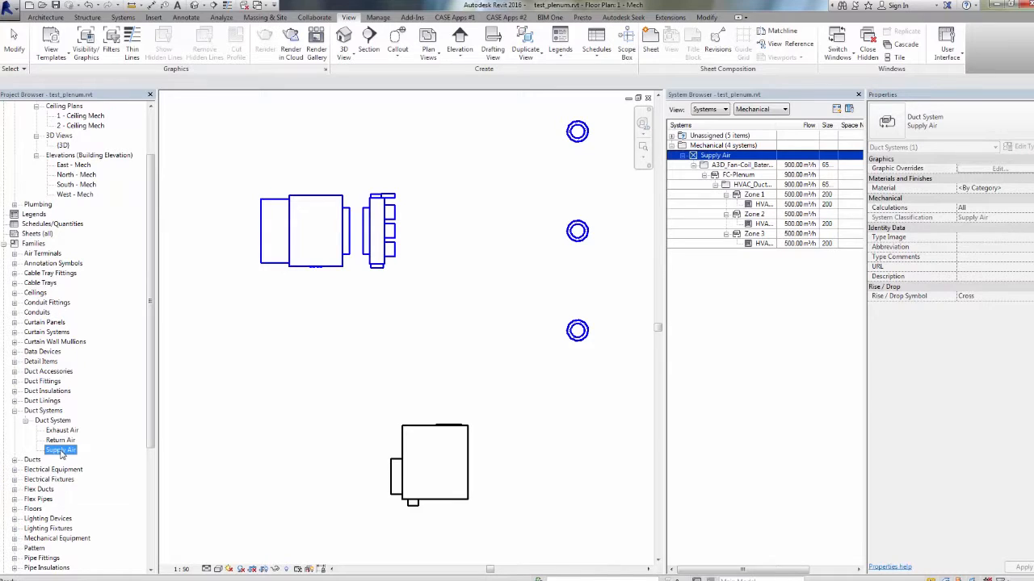
right_click(64, 454)
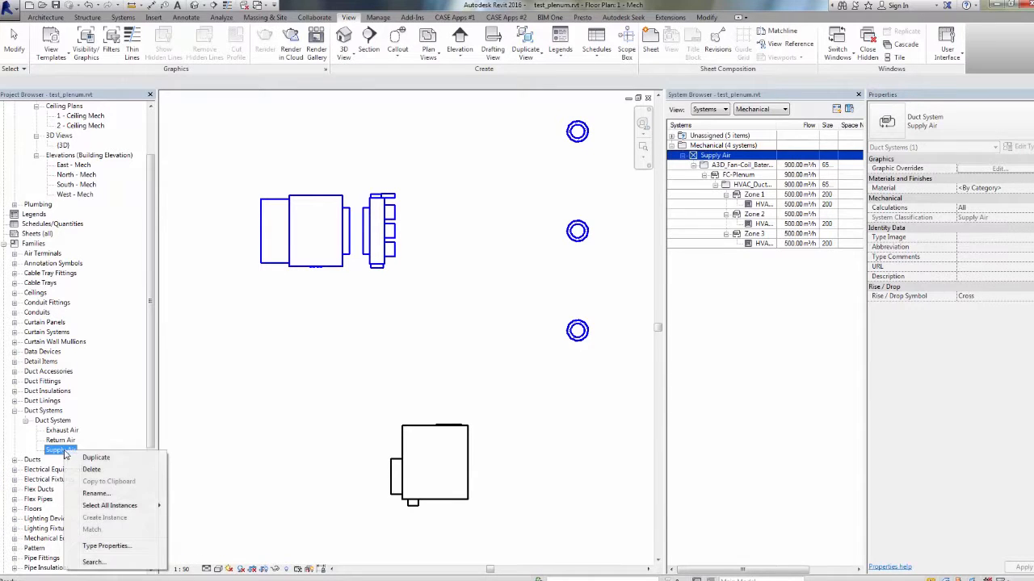
click(100, 472)
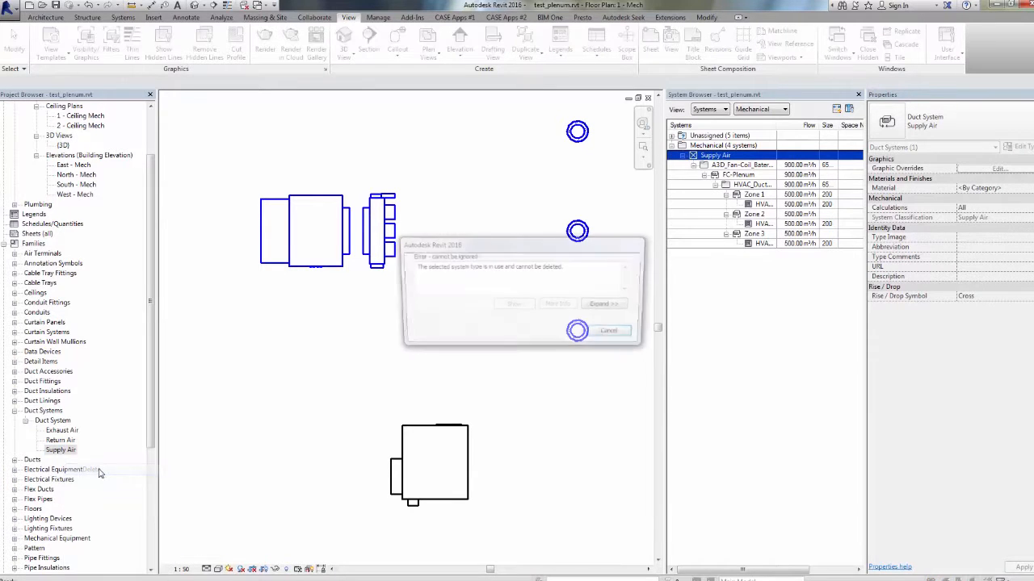
click(614, 334)
- Duplicate the Supply Air duct system type and rename the copy Fresh Air
right_click(56, 450)
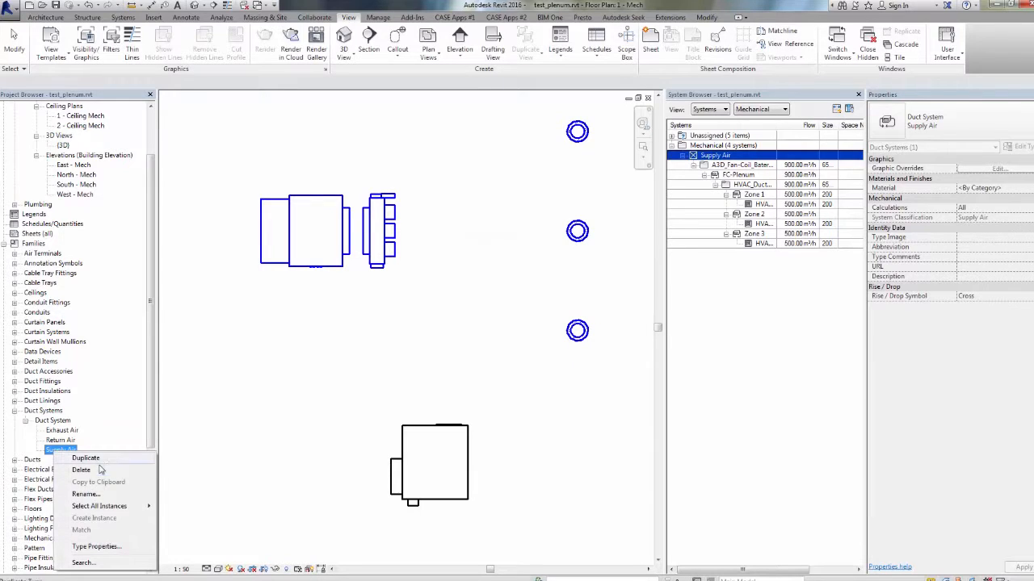
click(88, 458)
right_click(83, 462)
click(104, 505)
text(F)
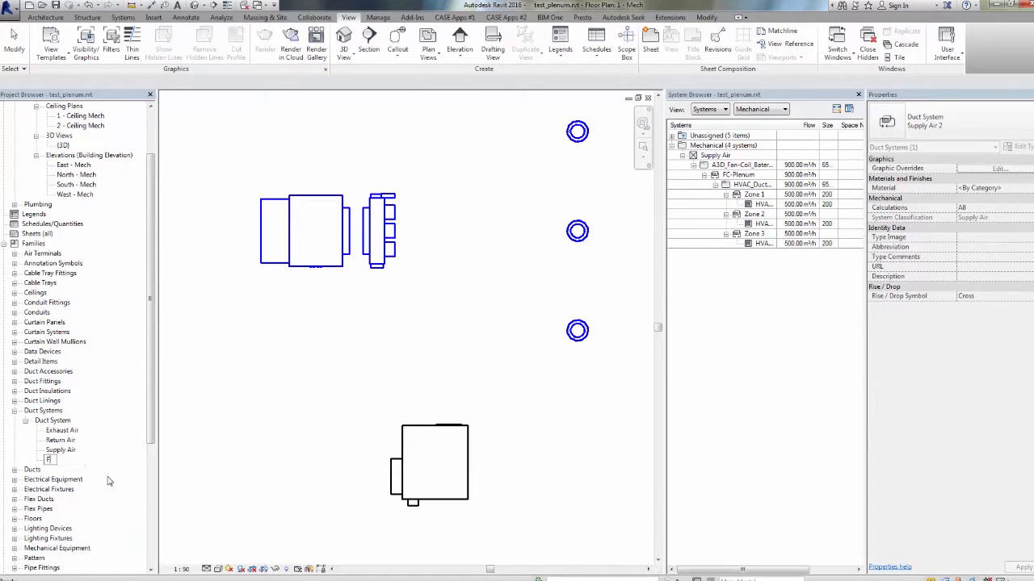
text(resh Air)
key(Return)
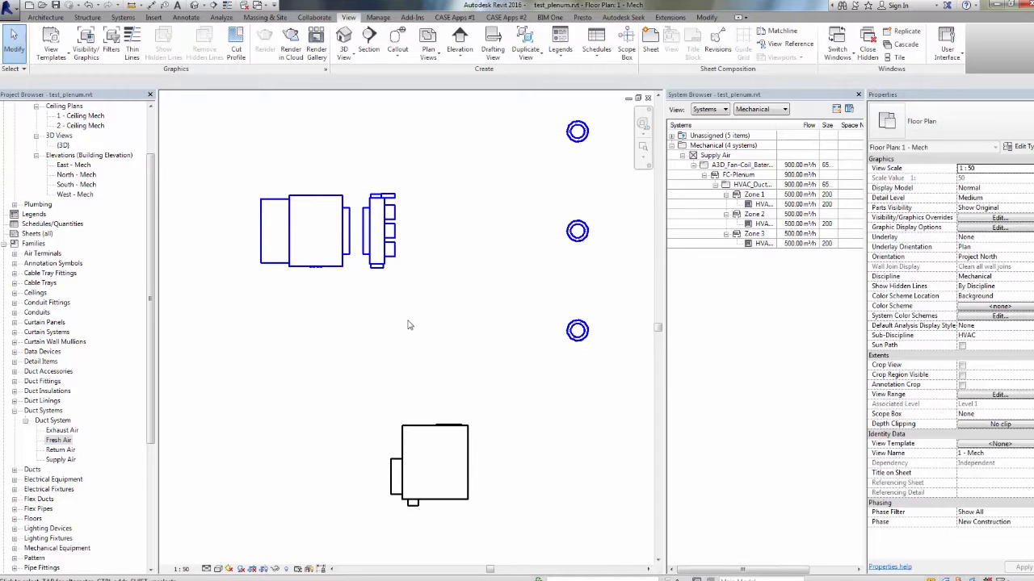
- Create a Fresh Air duct system named Fresh Air Ventilation on the plenum's oval 175 x 75 Fresh Air In 2 connector
click(383, 243)
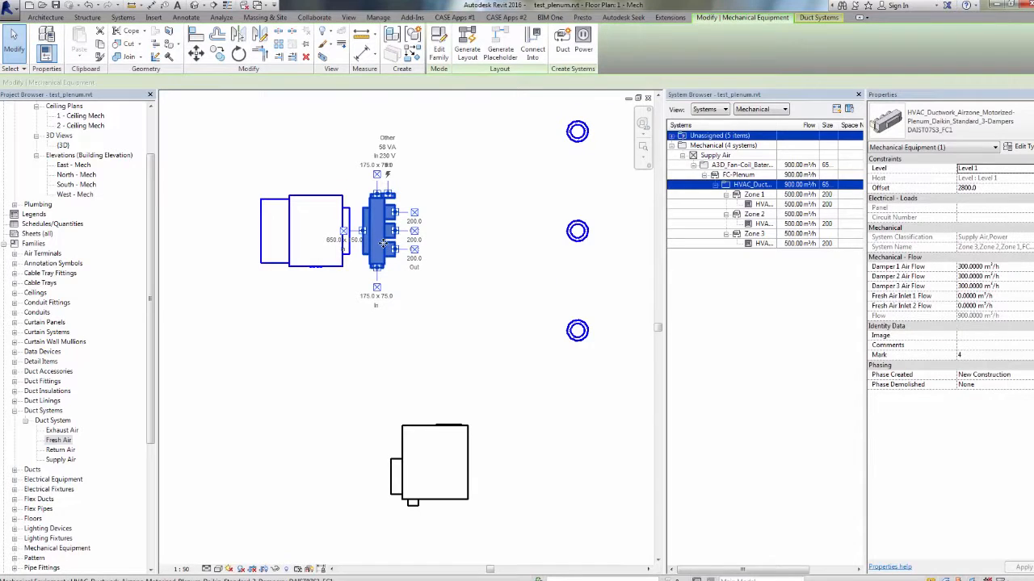
click(563, 41)
click(672, 267)
scroll(672, 266, up, 2)
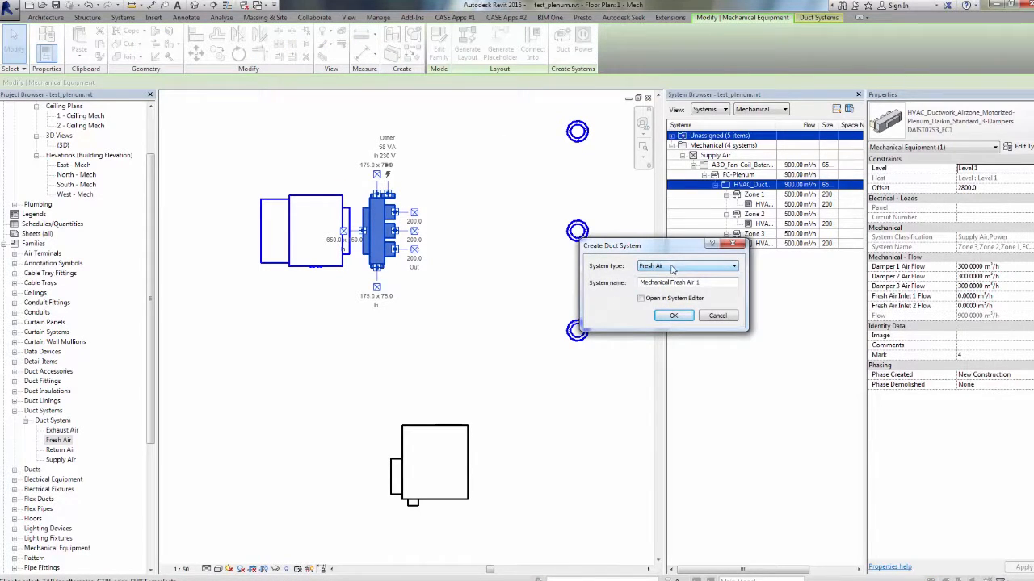
key(Tab)
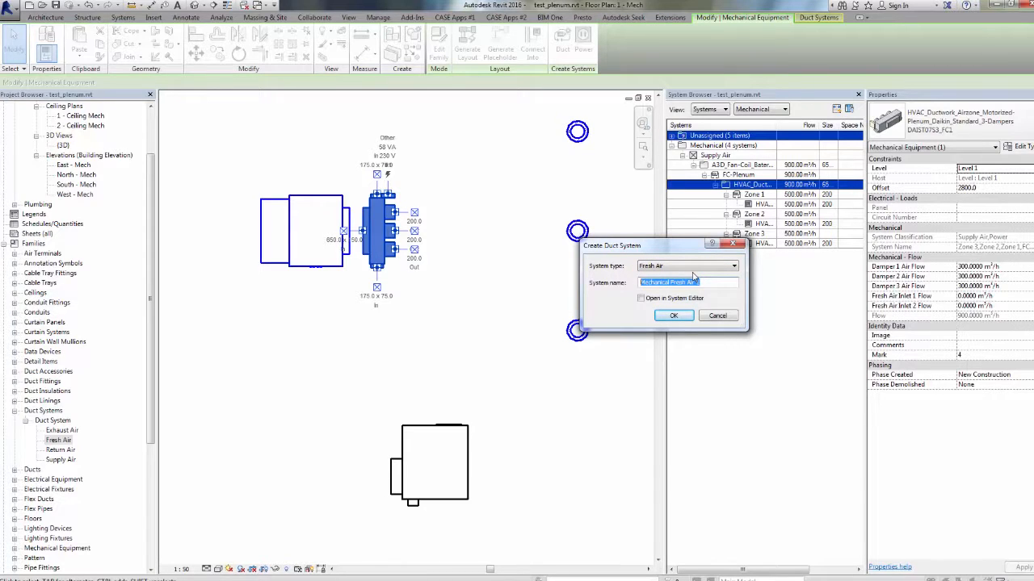
text(Fresh Air Ventilation)
click(676, 316)
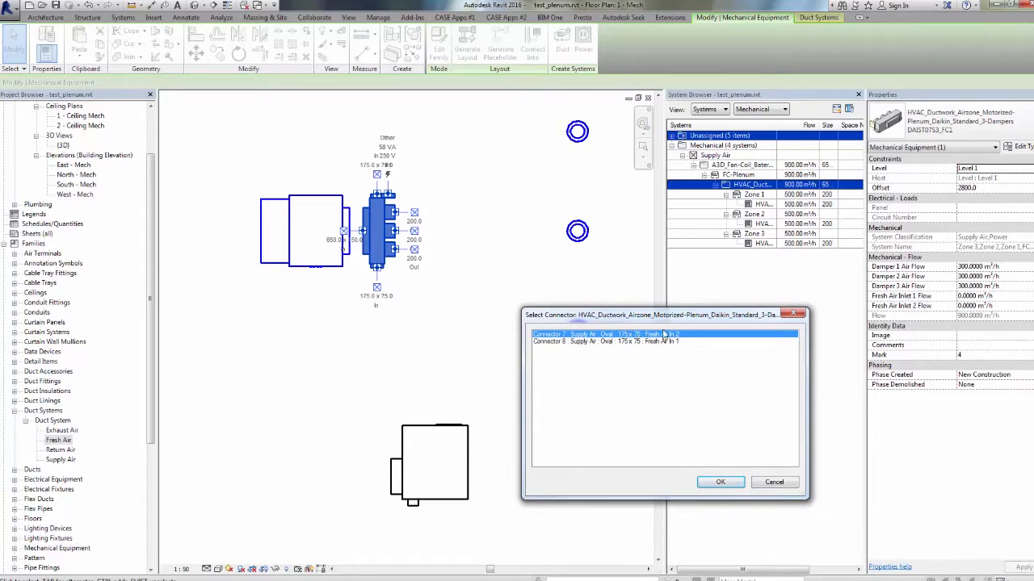
click(721, 483)
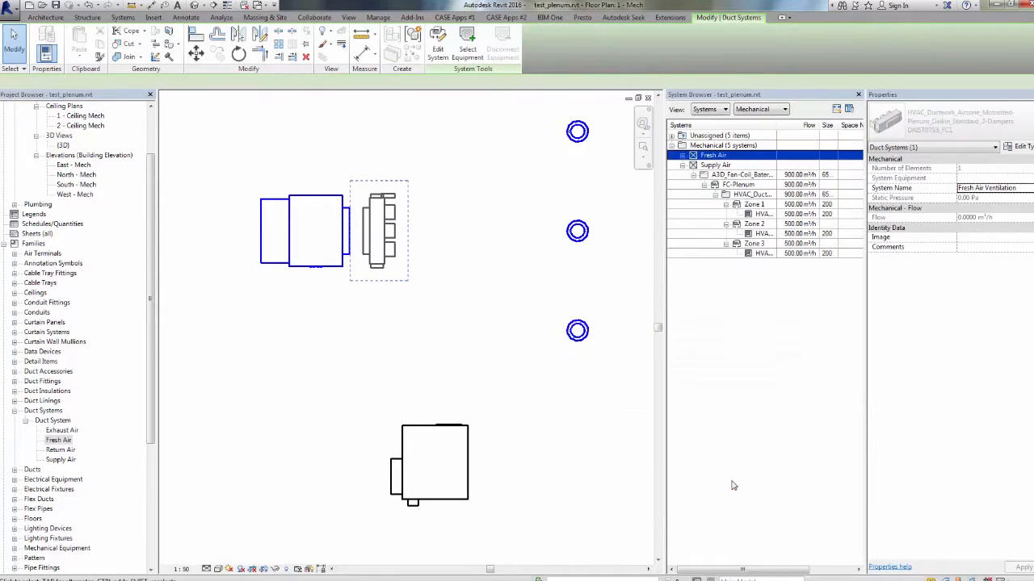
- Expand the Fresh Air branch in the System Browser to examine the Fresh Air Ventilation system and its plenum entry
click(701, 165)
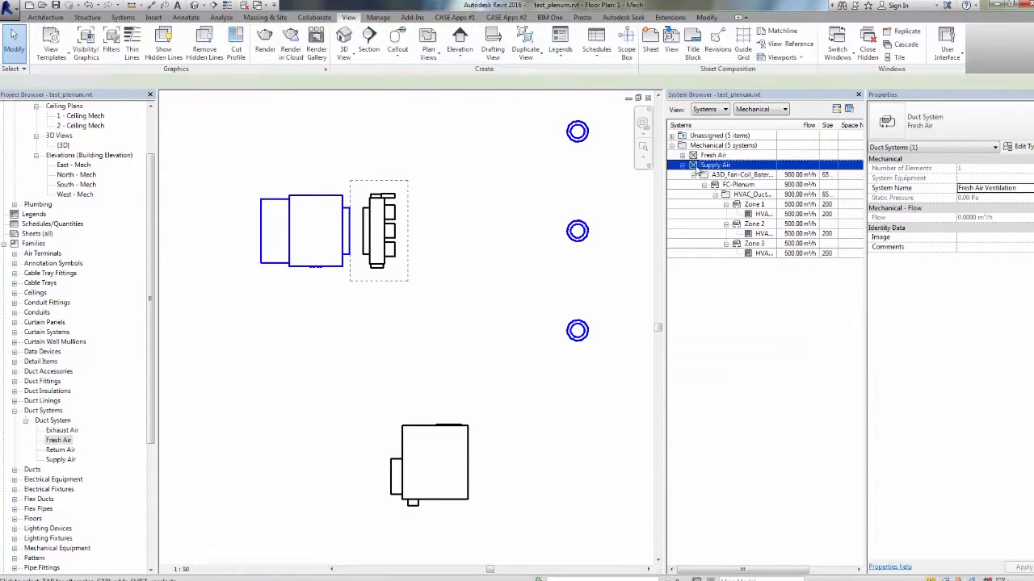
click(713, 156)
click(713, 165)
click(689, 157)
click(683, 156)
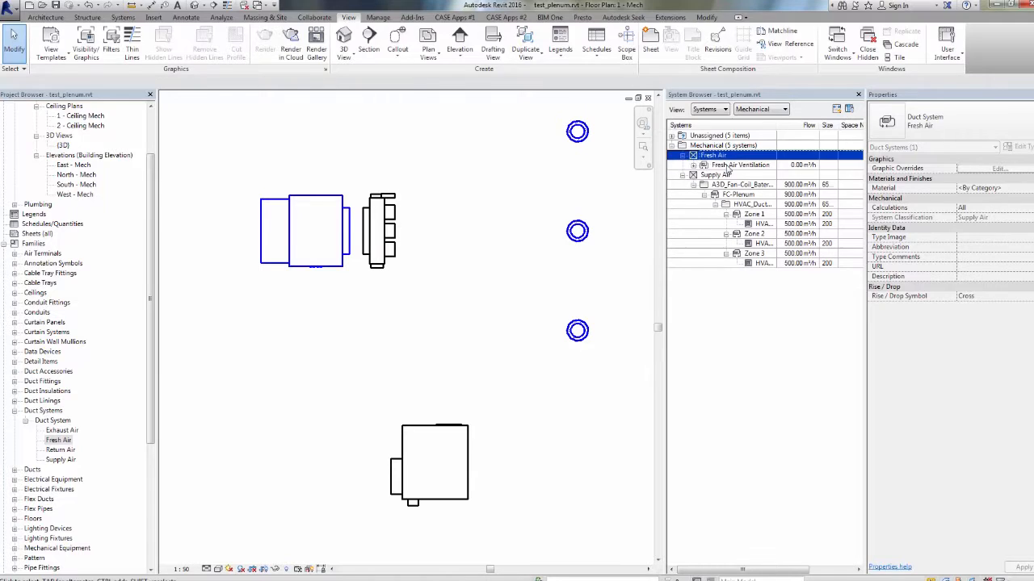
click(728, 166)
click(693, 165)
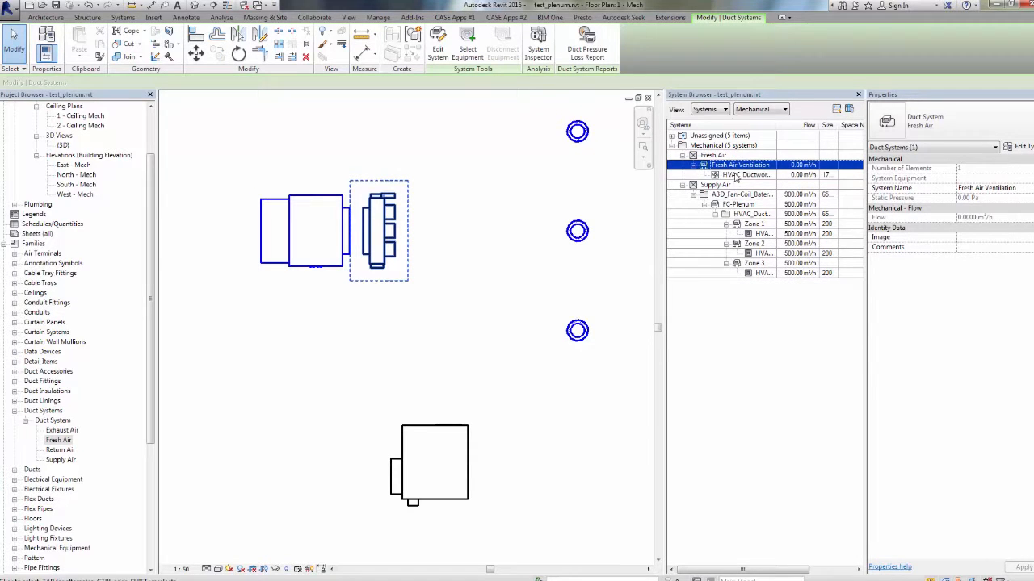
click(749, 175)
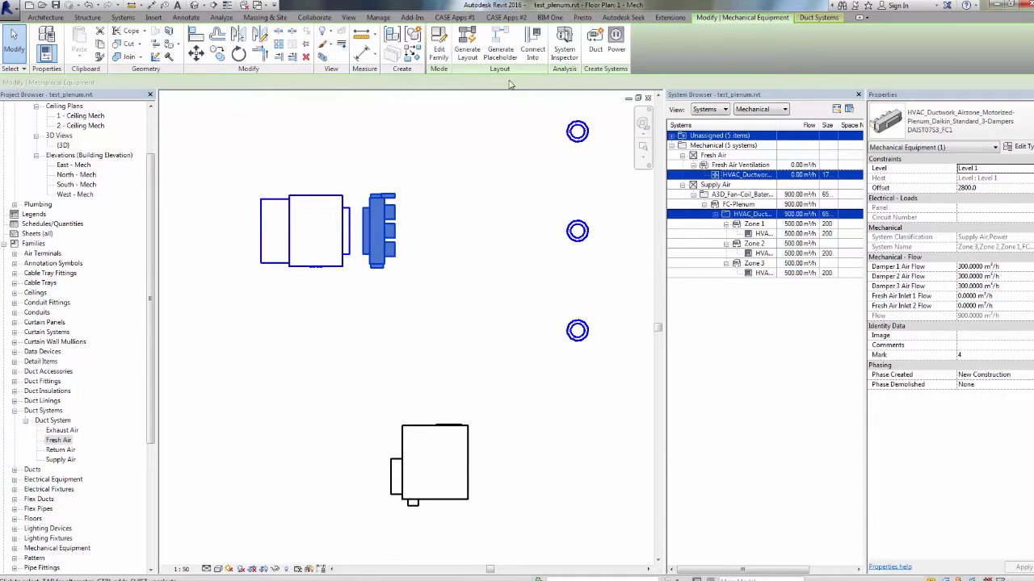
- Assign the M_VAV Unit below the plenum as the Fresh Air Ventilation system's equipment and inspect its expanded System Browser branch
click(735, 166)
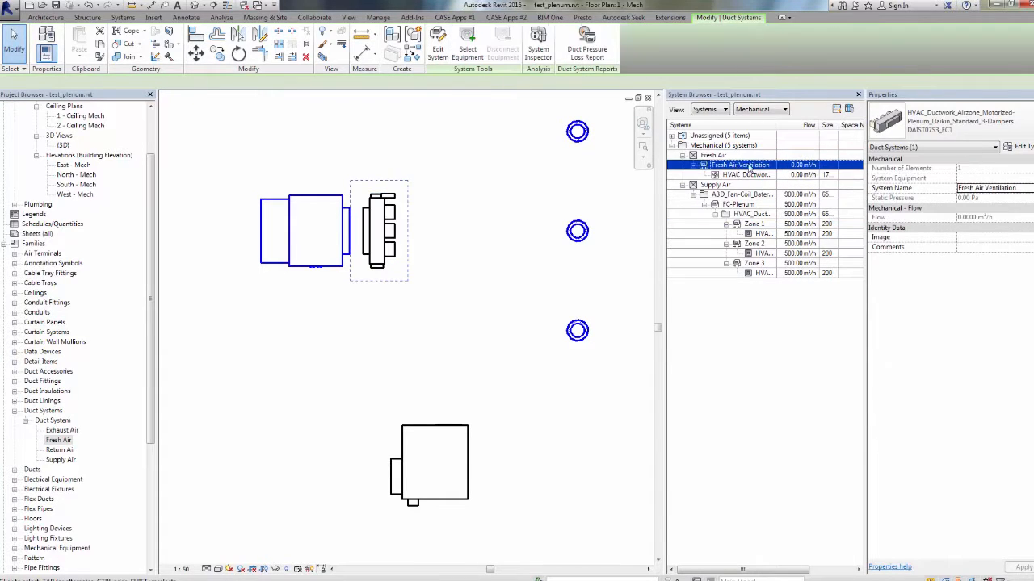
click(470, 54)
click(467, 436)
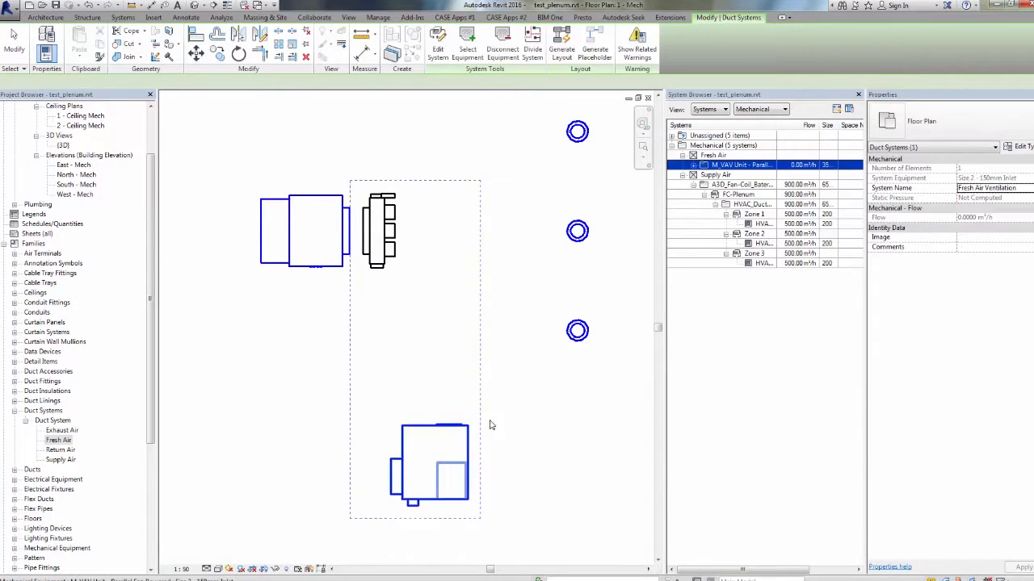
click(693, 166)
click(703, 176)
click(747, 186)
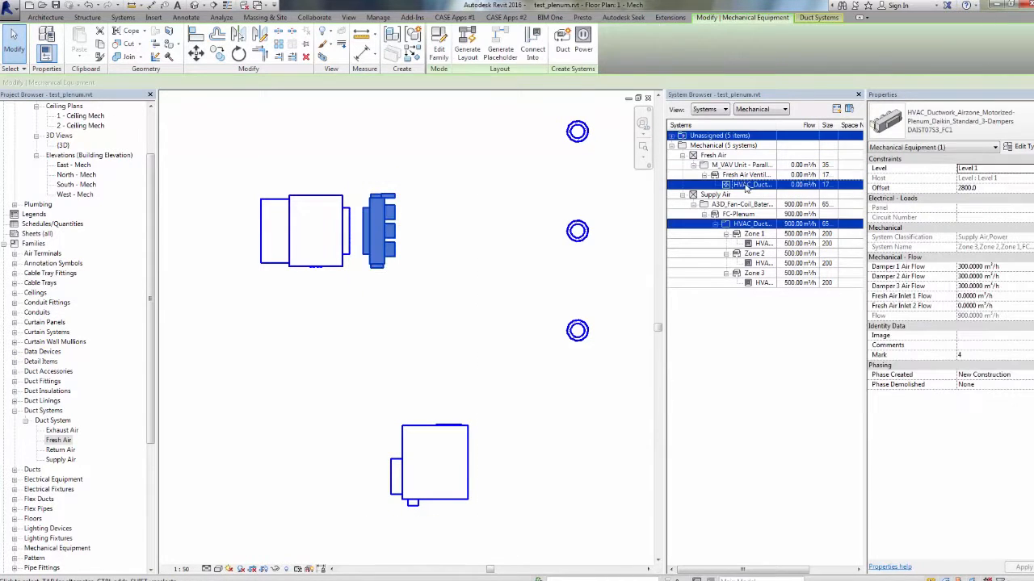
click(747, 174)
click(764, 165)
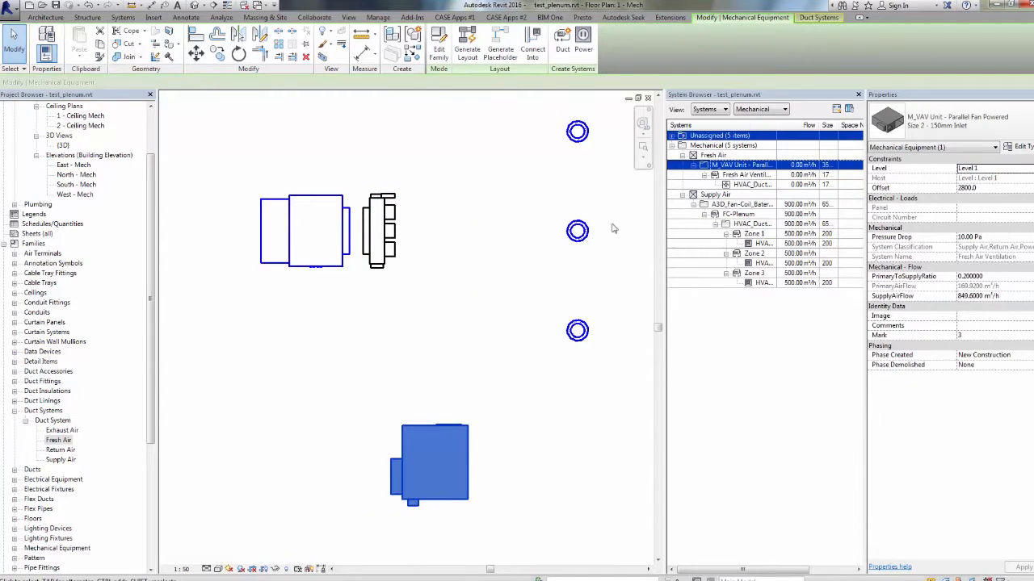
click(714, 156)
- Examine the duct connectors of the plenum and the fan coil in the floor plan
middle_drag(511, 320, 483, 322)
scroll(487, 331, down, 1)
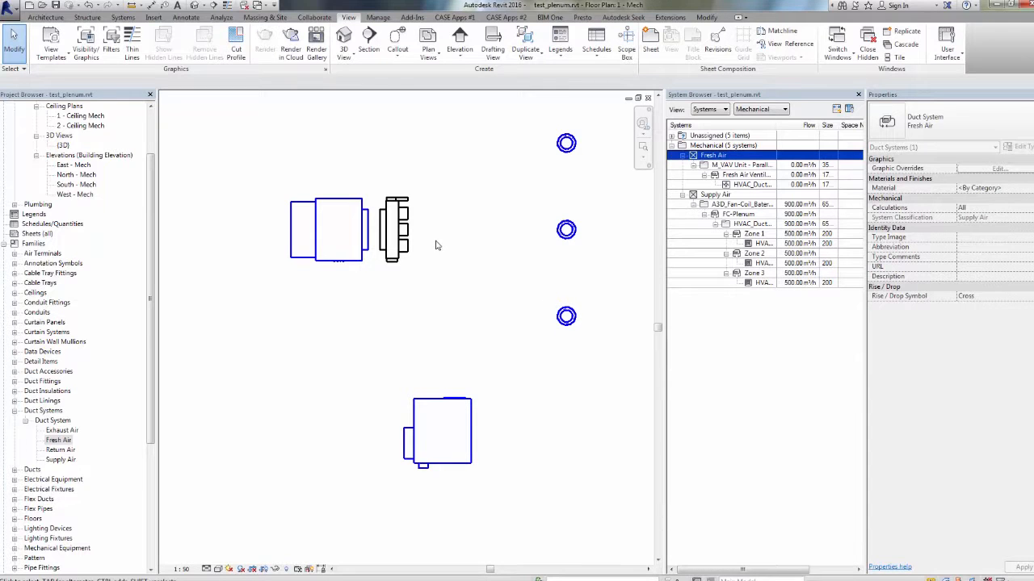
middle_drag(409, 226, 447, 230)
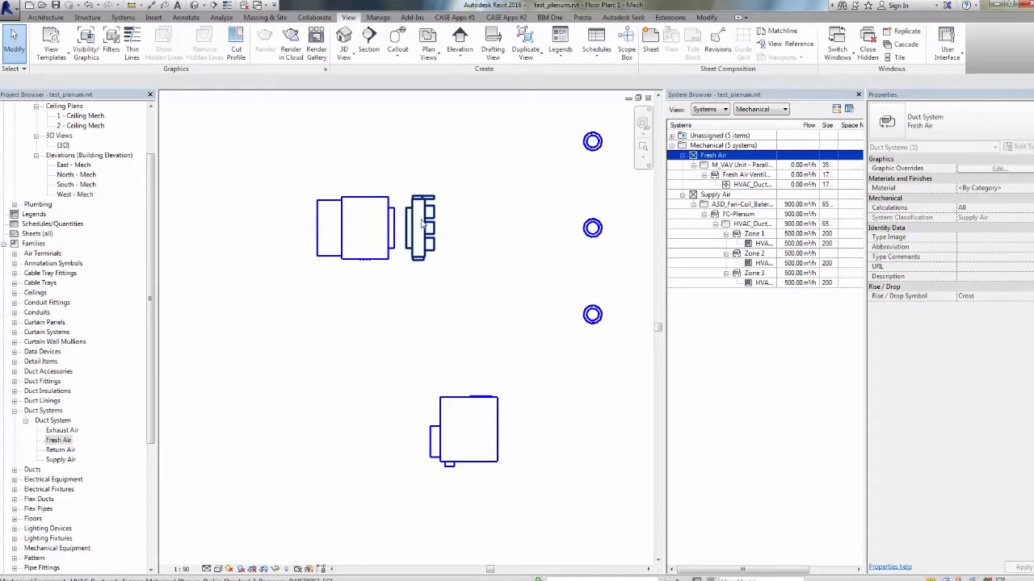
click(420, 224)
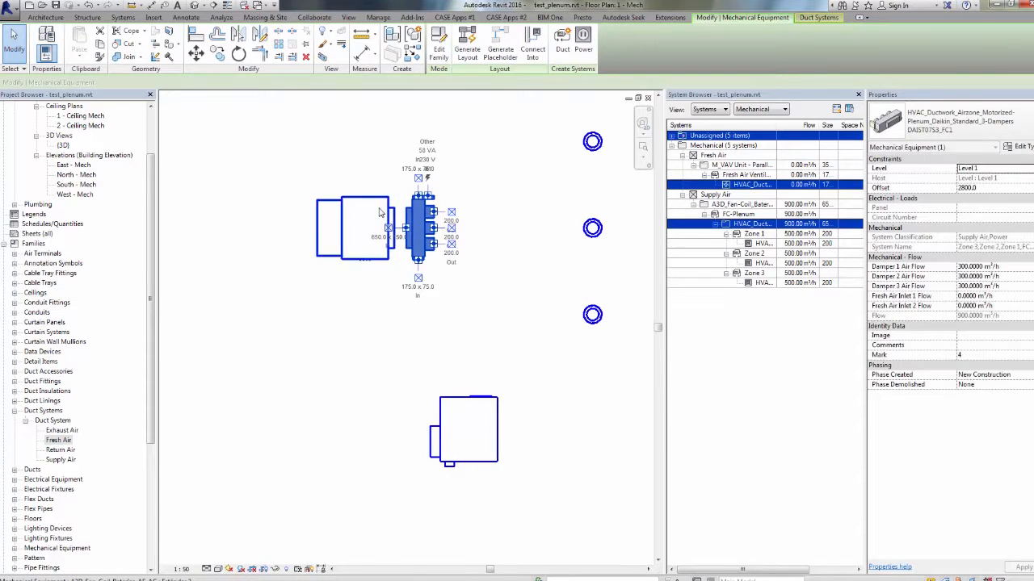
middle_drag(434, 213, 464, 214)
scroll(465, 234, up, 2)
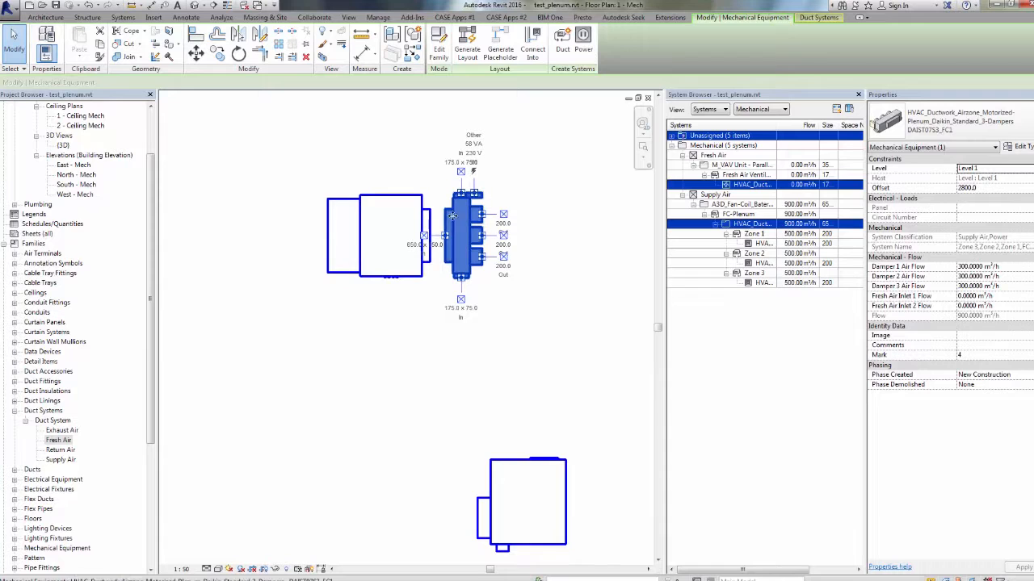
click(433, 252)
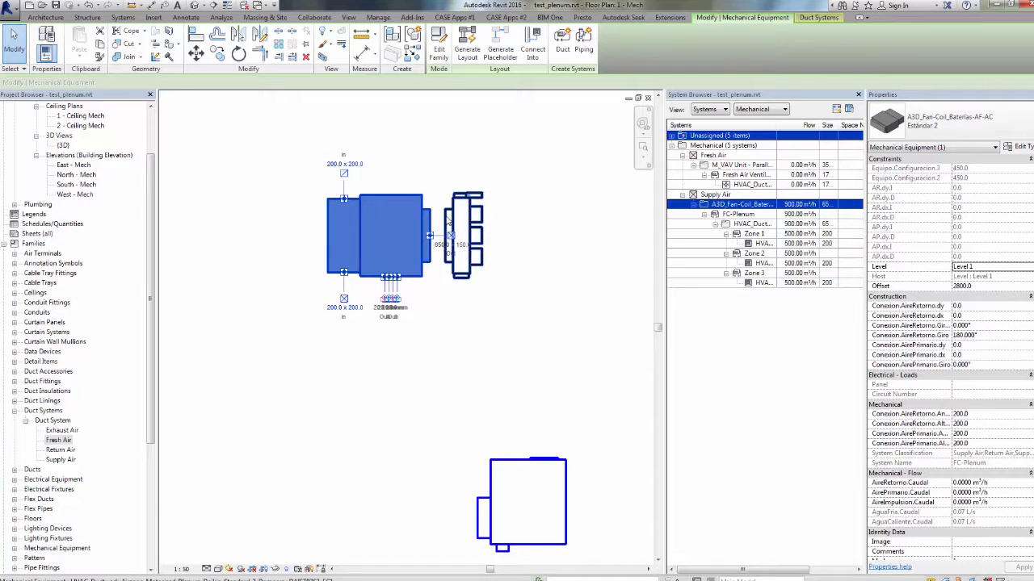
click(459, 216)
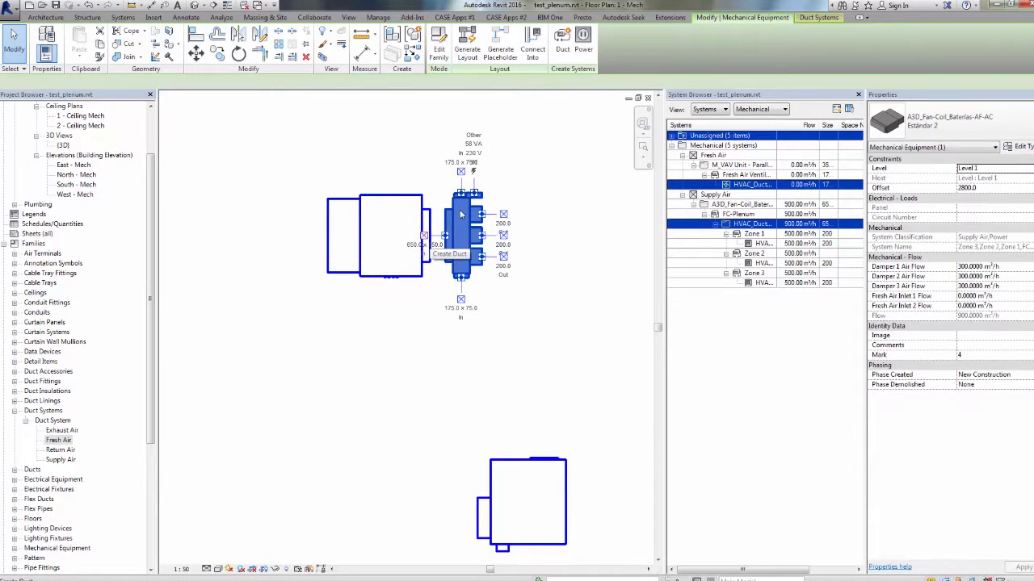
key(Tab)
click(448, 252)
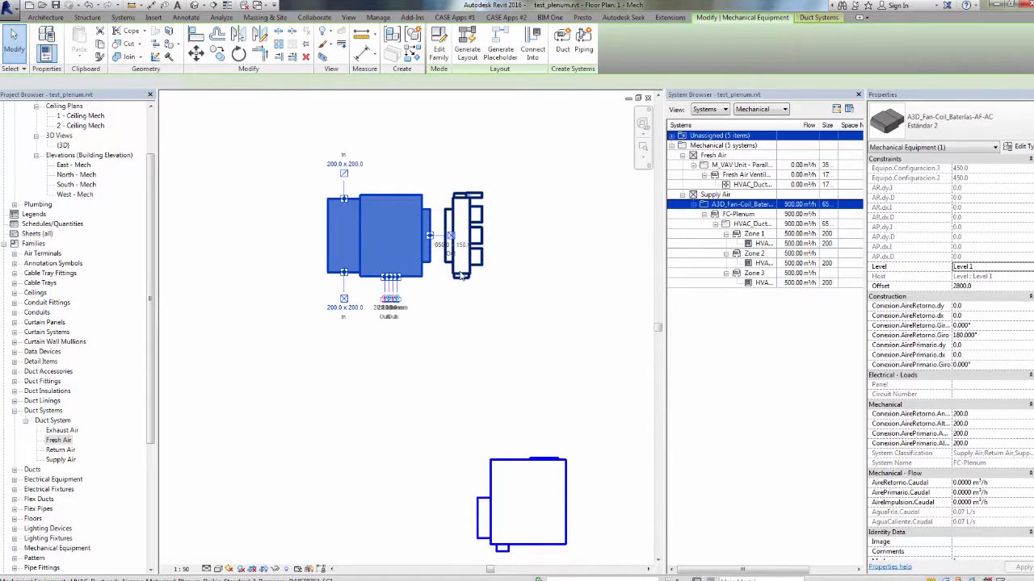
- Try to attach the plenum's 650 x 150 inlet connector to the fan coil's supply outlet, and return the plenum to its place
click(457, 228)
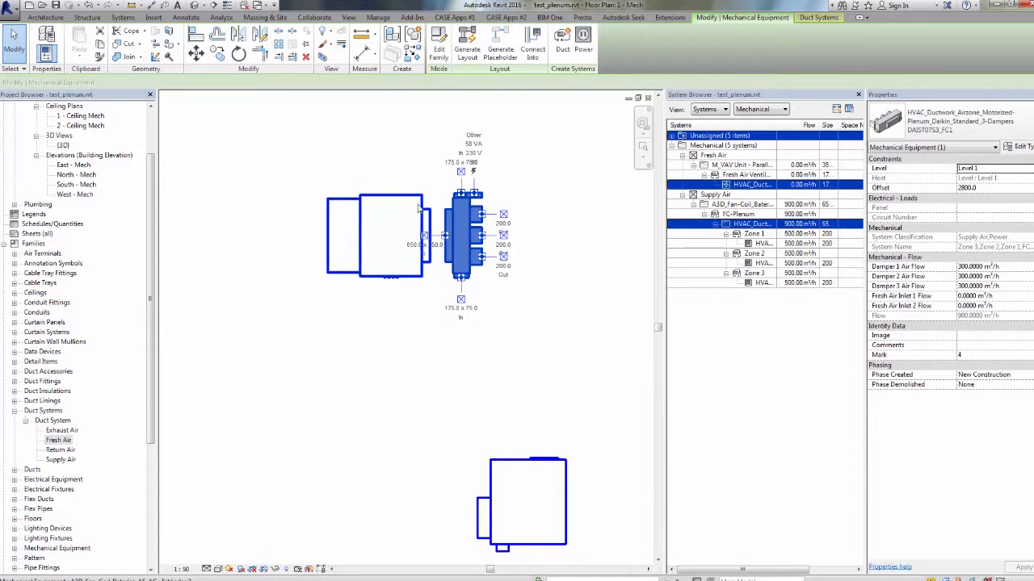
scroll(446, 228, up, 2)
drag(467, 260, 441, 261)
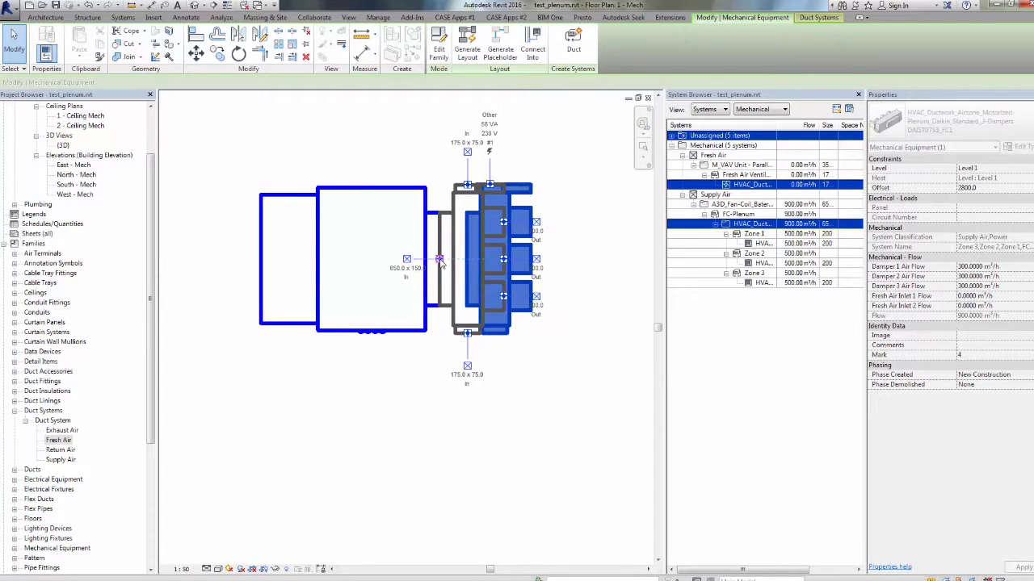
drag(442, 260, 462, 260)
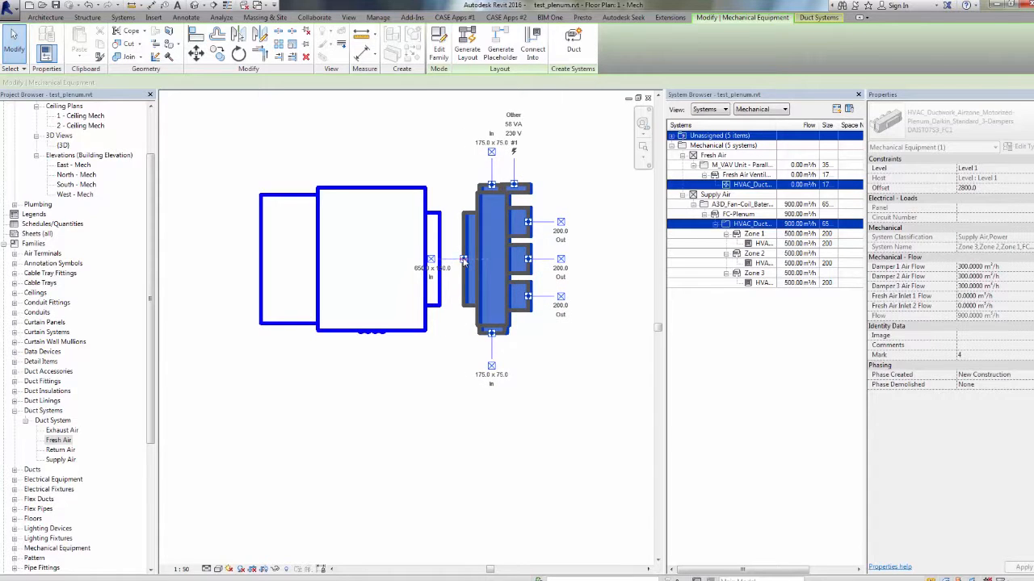
key(Escape)
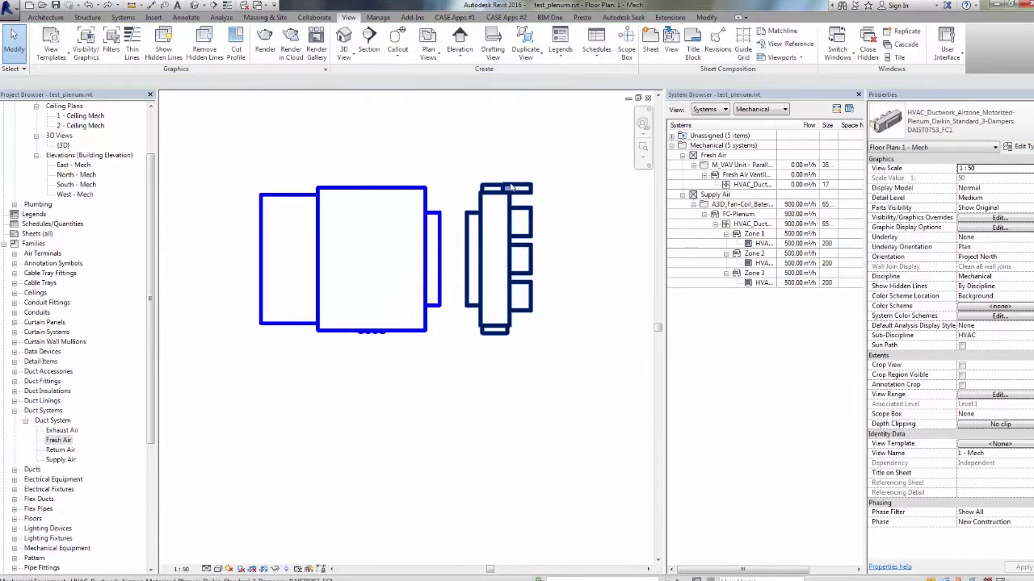
scroll(458, 212, down, 4)
scroll(458, 212, up, 2)
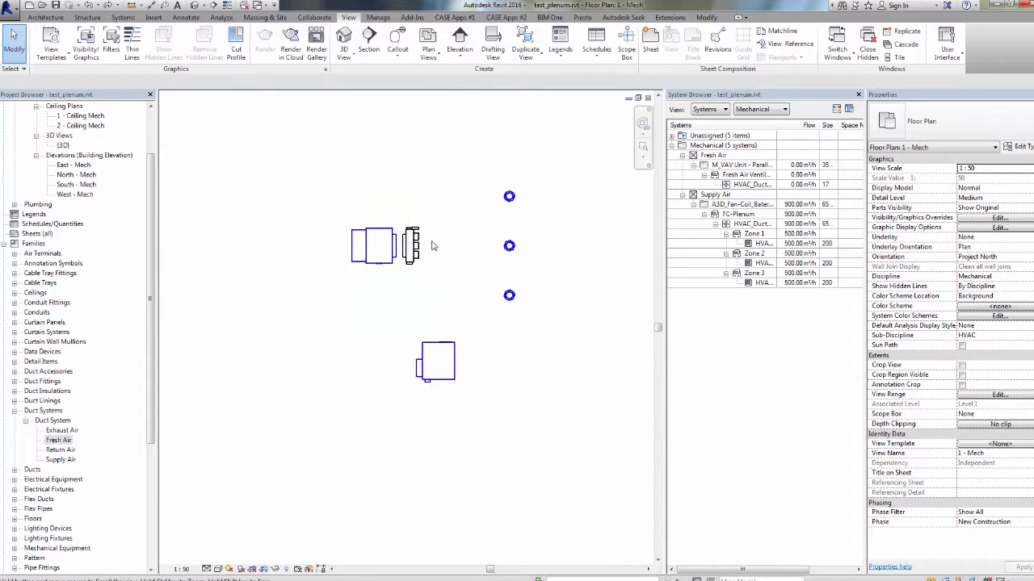
- Display the disconnect warnings for the duct connectors in the floor plan
click(220, 18)
click(689, 54)
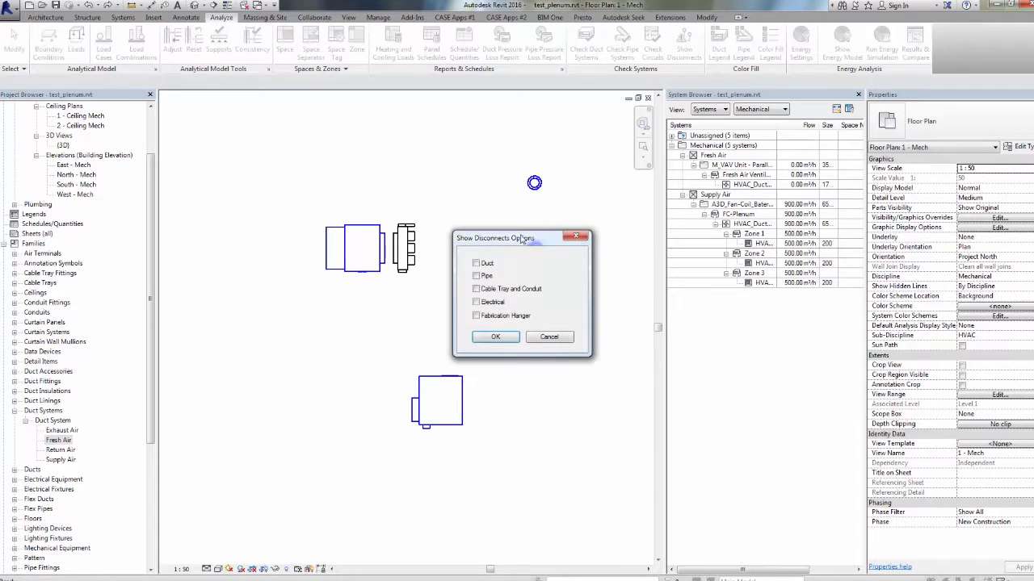
click(499, 339)
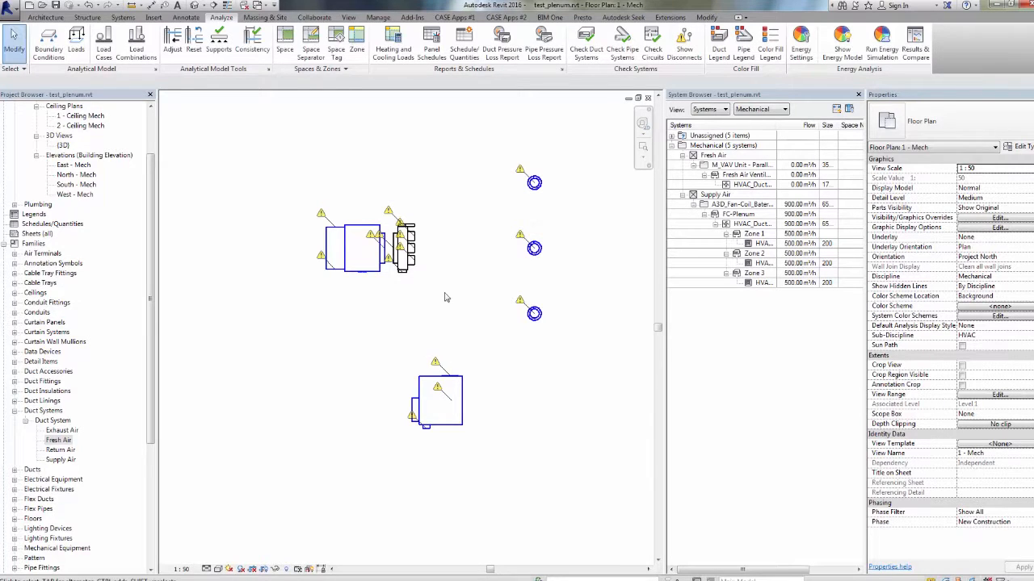
- Move the plenum against the fan coil so its 650 x 150 inlet connects to the fan coil's supply outlet
scroll(442, 295, up, 5)
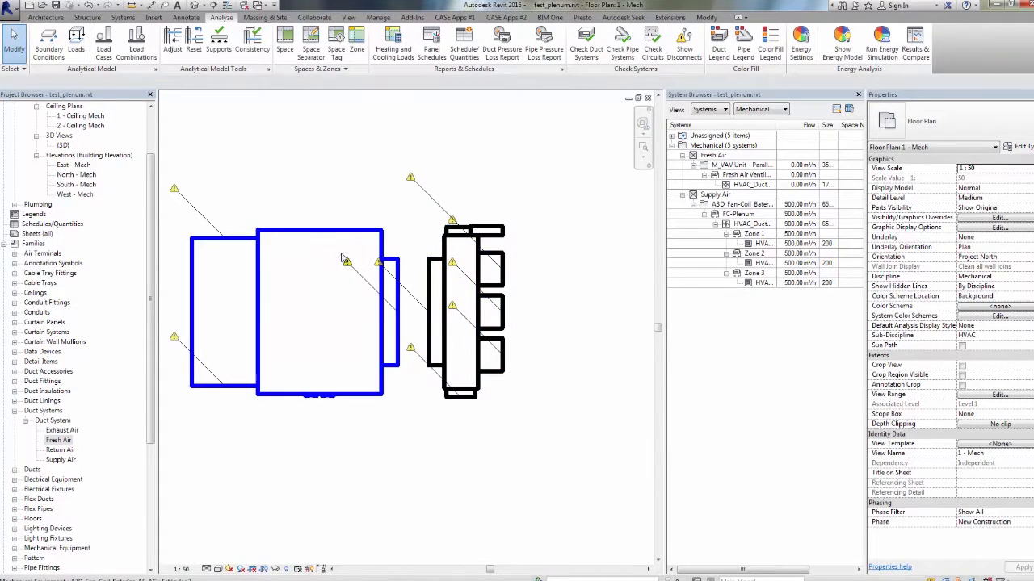
click(434, 323)
drag(429, 314, 397, 313)
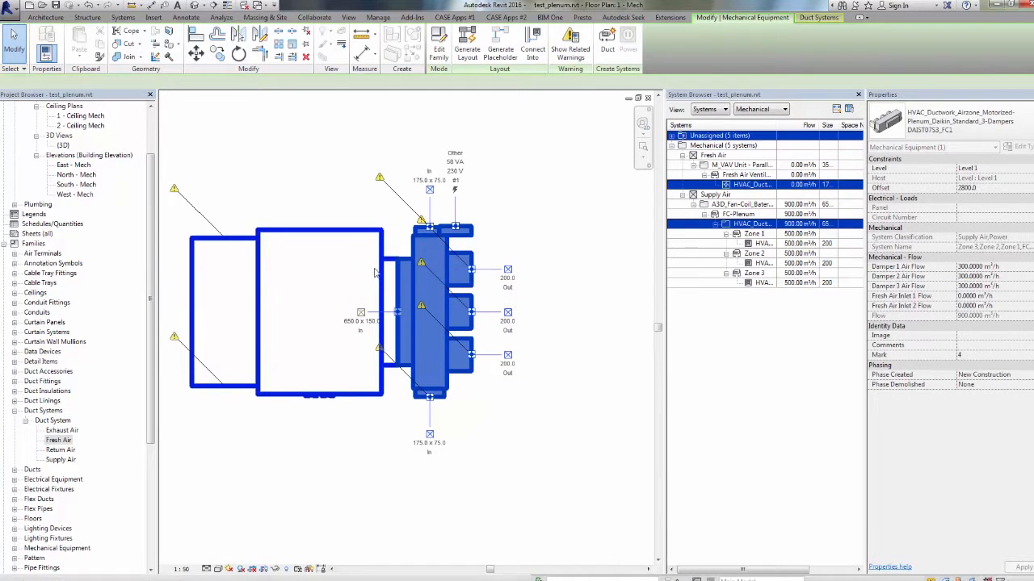
click(565, 263)
scroll(484, 291, down, 5)
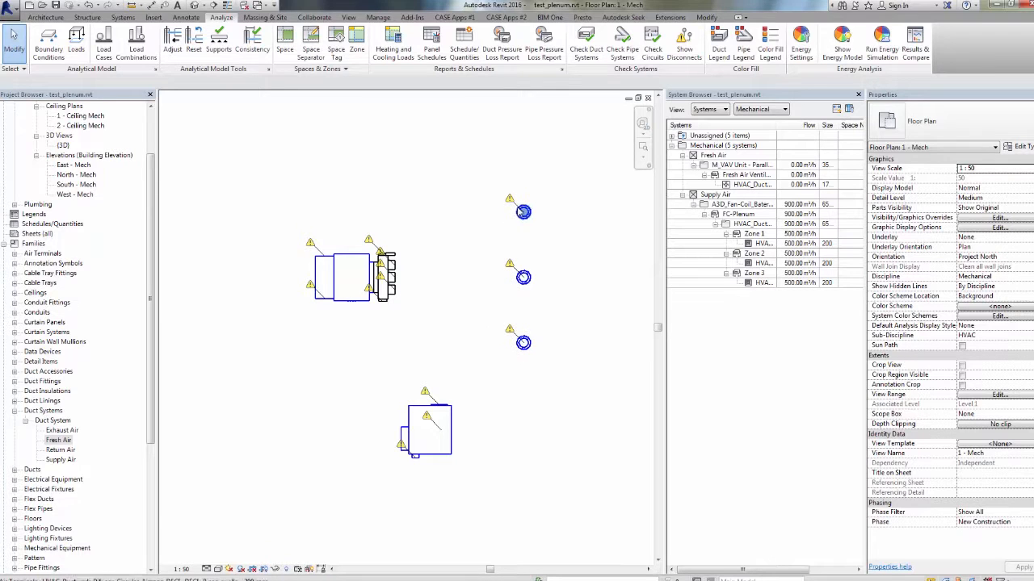
- Draw a 200 mm round duct from the plenum's lowest outlet, about 1840 mm out, then down and across to the lowest diffuser
click(391, 287)
scroll(408, 295, up, 3)
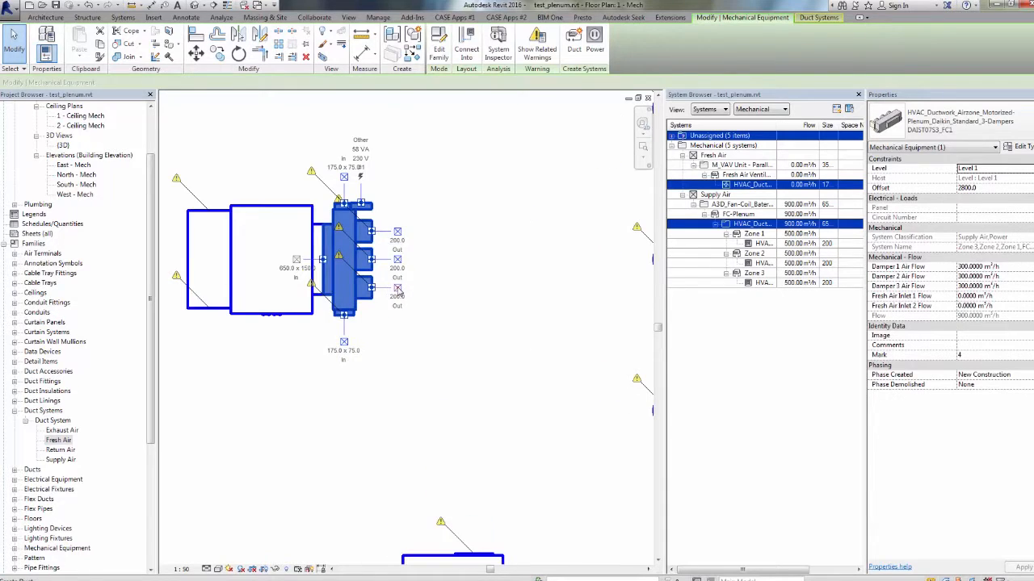
scroll(398, 289, down, 2)
click(397, 289)
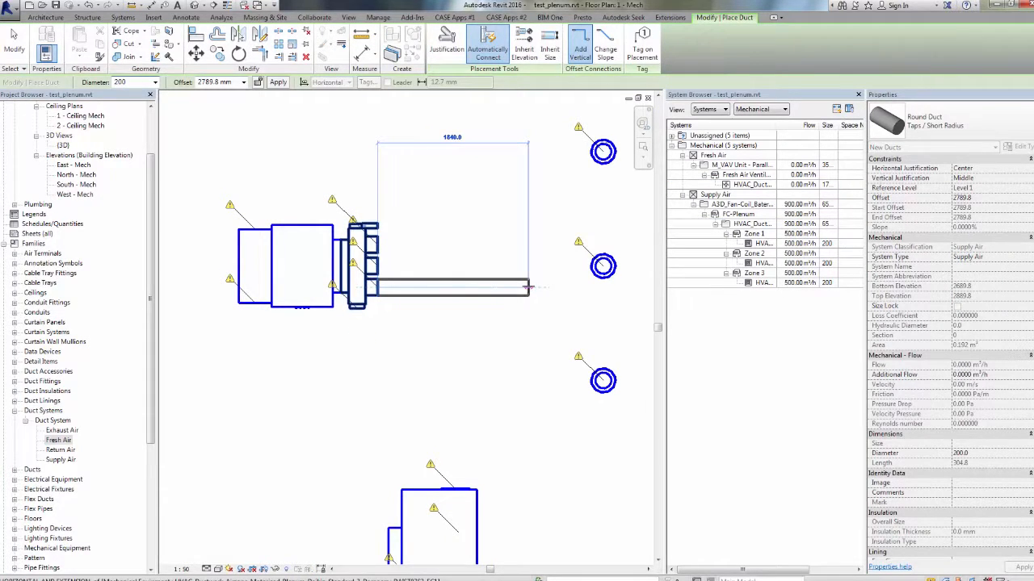
click(527, 336)
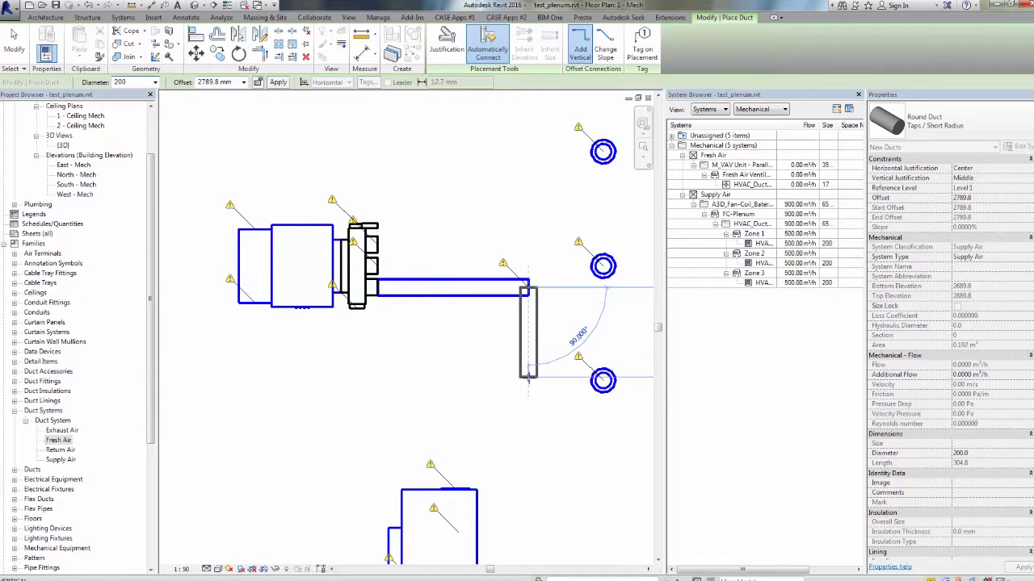
click(574, 380)
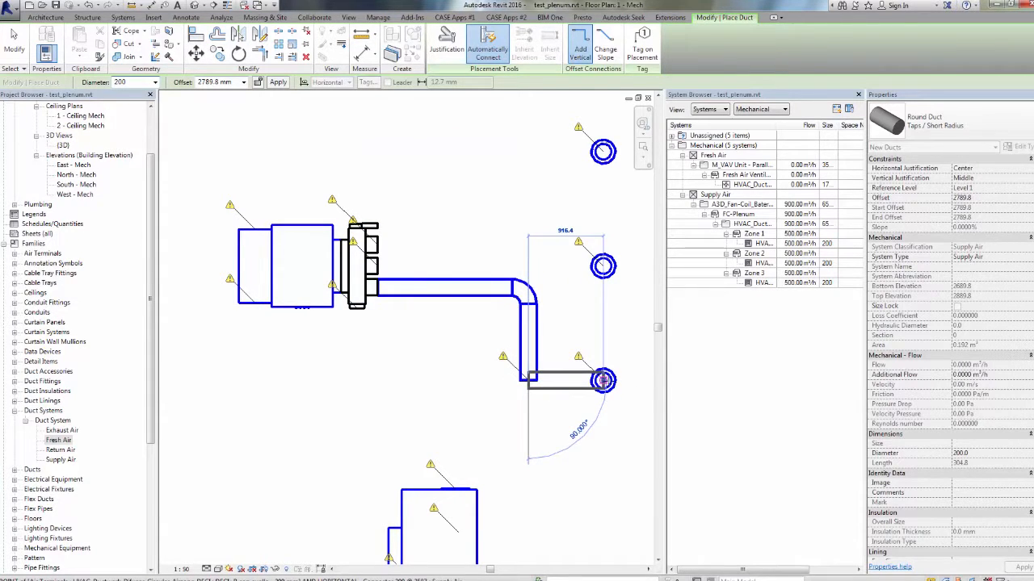
click(603, 380)
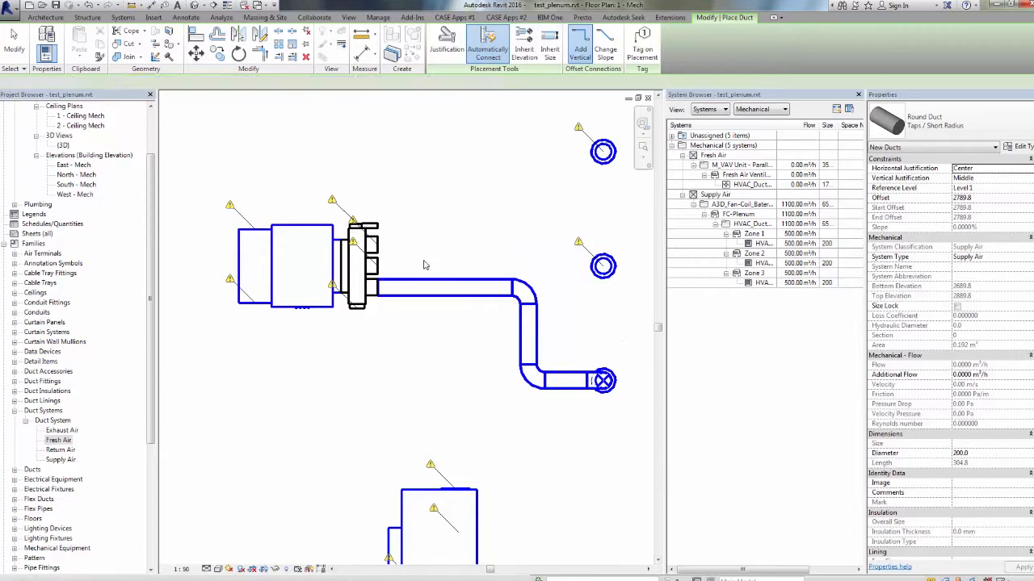
key(Escape)
key(Escape)
- Draw a straight 200 mm round duct from the plenum's middle outlet to the middle diffuser
click(393, 269)
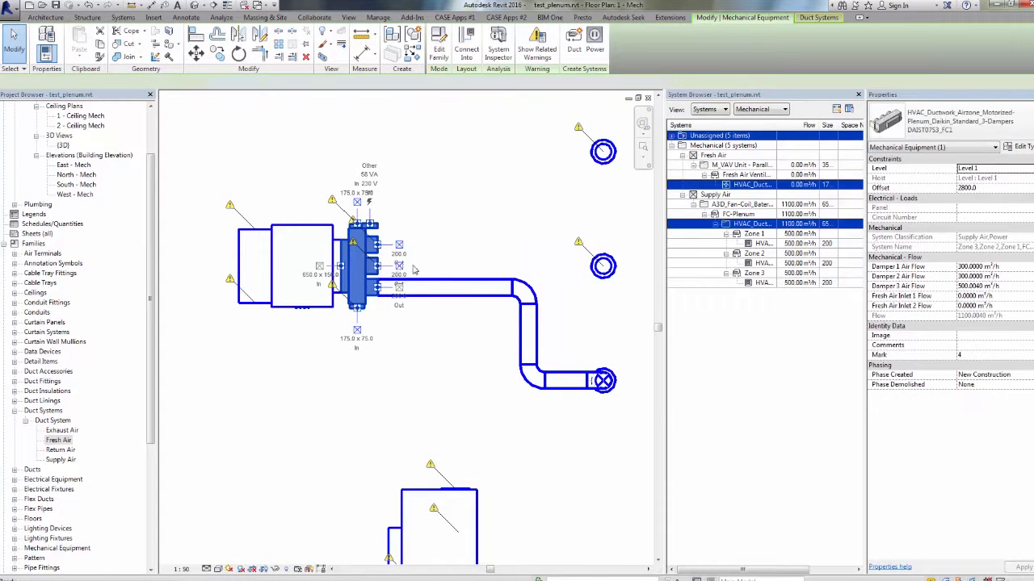
click(398, 265)
click(546, 265)
click(635, 318)
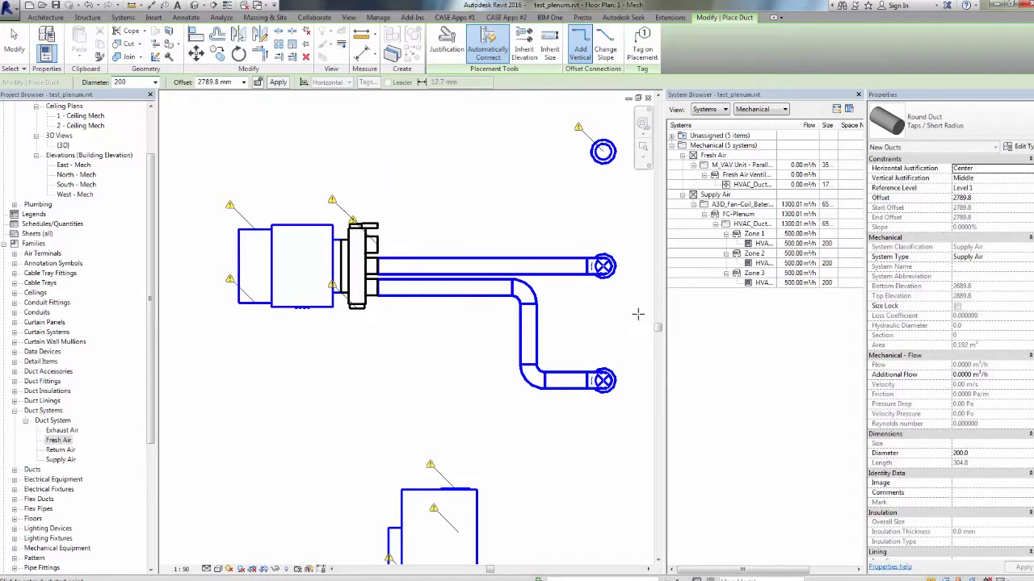
key(Escape)
key(Escape)
- Draw a 200 mm round duct from the plenum's upper outlet, about 1840 mm out, then up and across to the uppermost diffuser
click(369, 255)
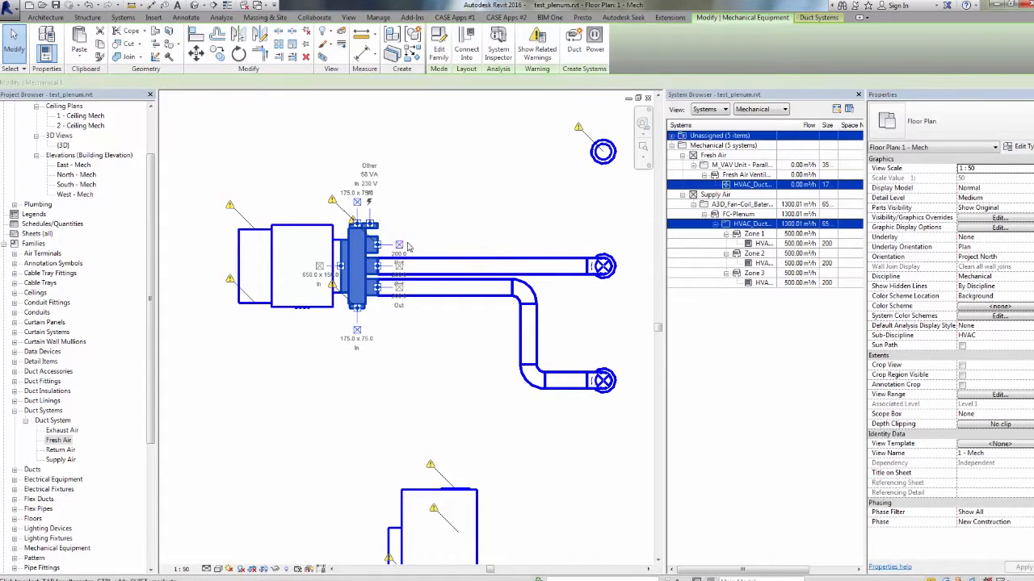
click(402, 247)
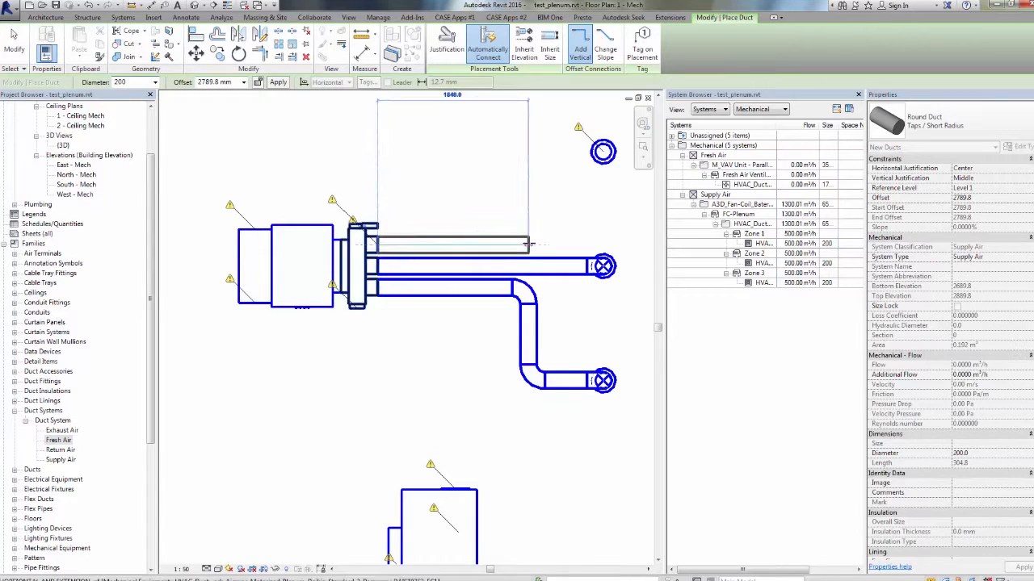
click(529, 241)
click(529, 151)
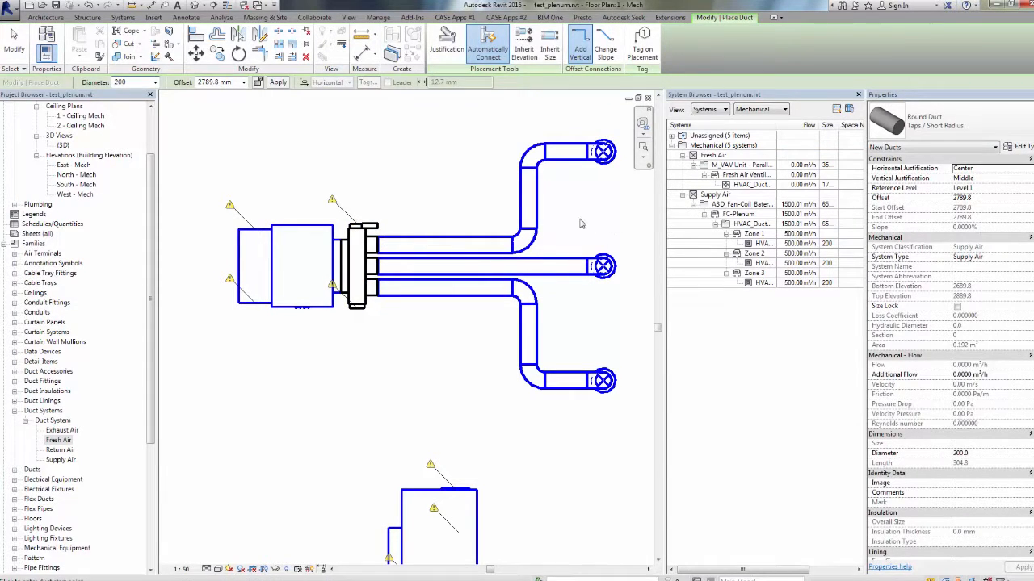
key(Escape)
key(Escape)
middle_drag(568, 226, 546, 222)
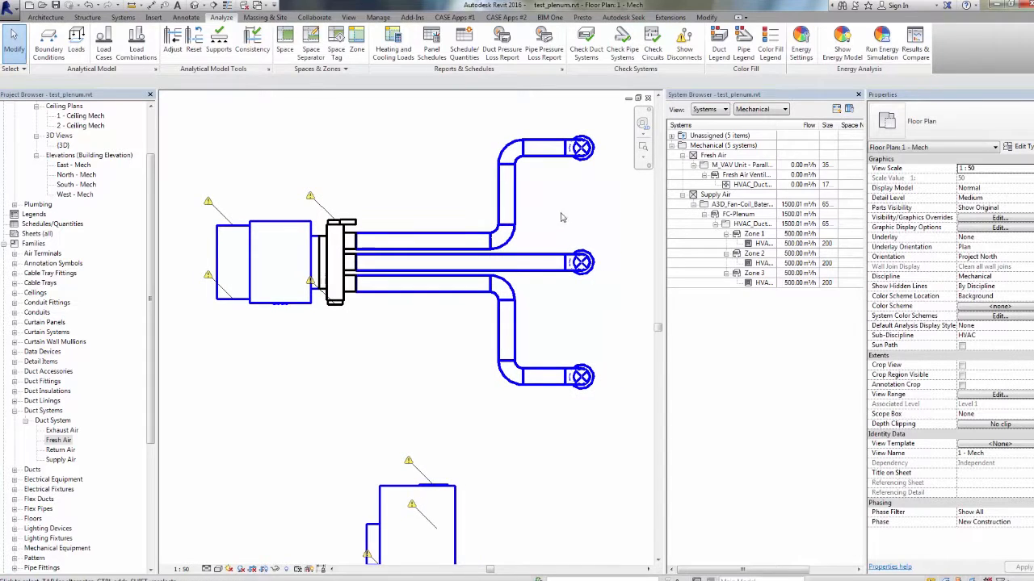
mouse_move(458, 266)
middle_down()
mouse_move(469, 251)
mouse_move(452, 262)
middle_up()
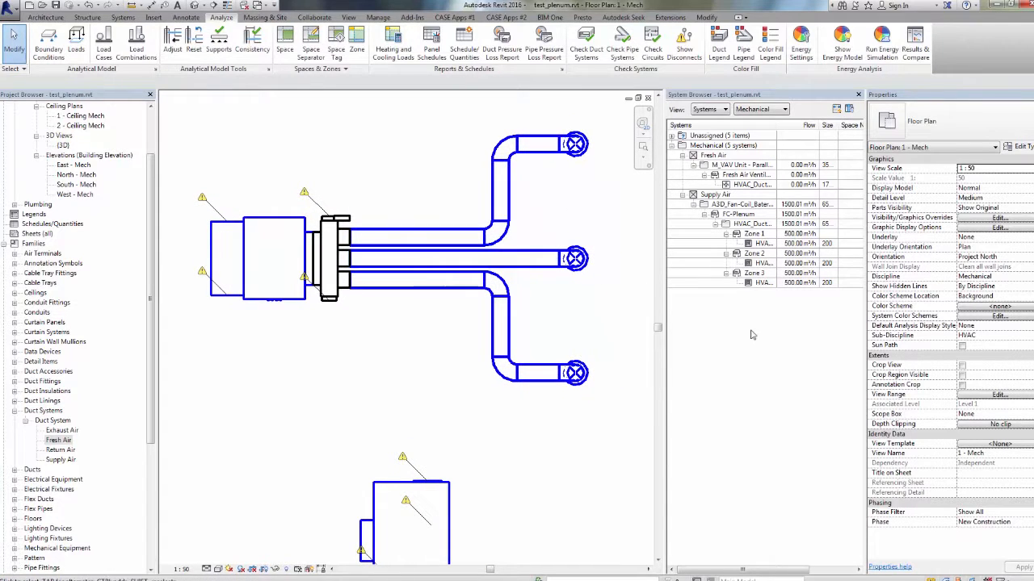
- Set the Flujo value of the Zone 3, Zone 2 and Zone 1 diffusers to 500 m³/h each
click(571, 377)
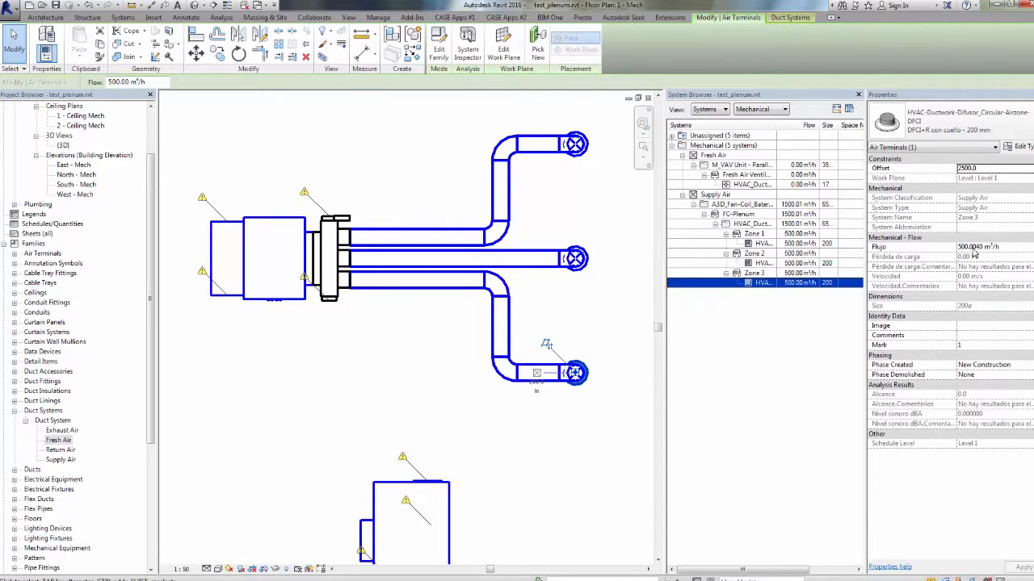
click(1008, 247)
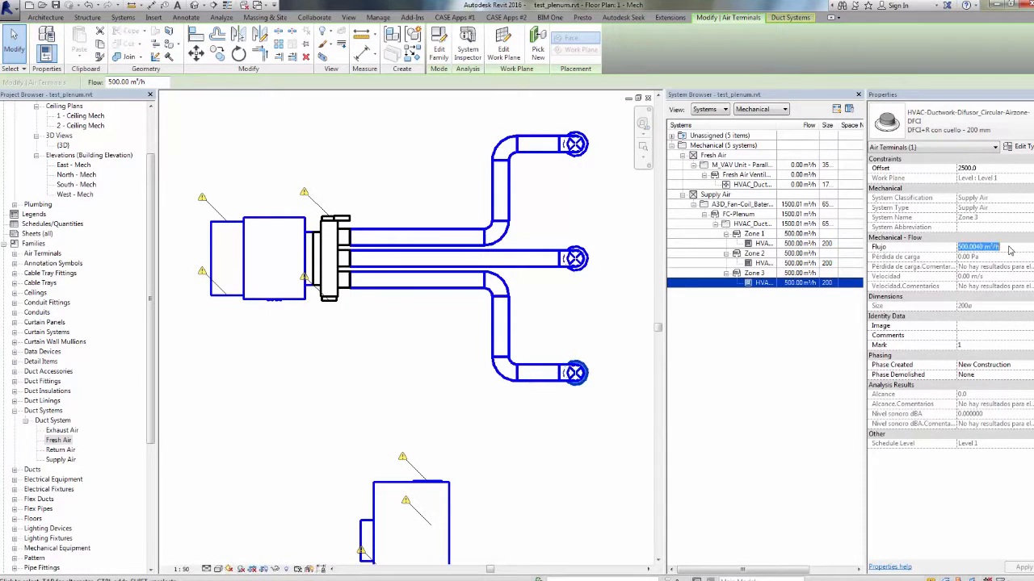
text(500)
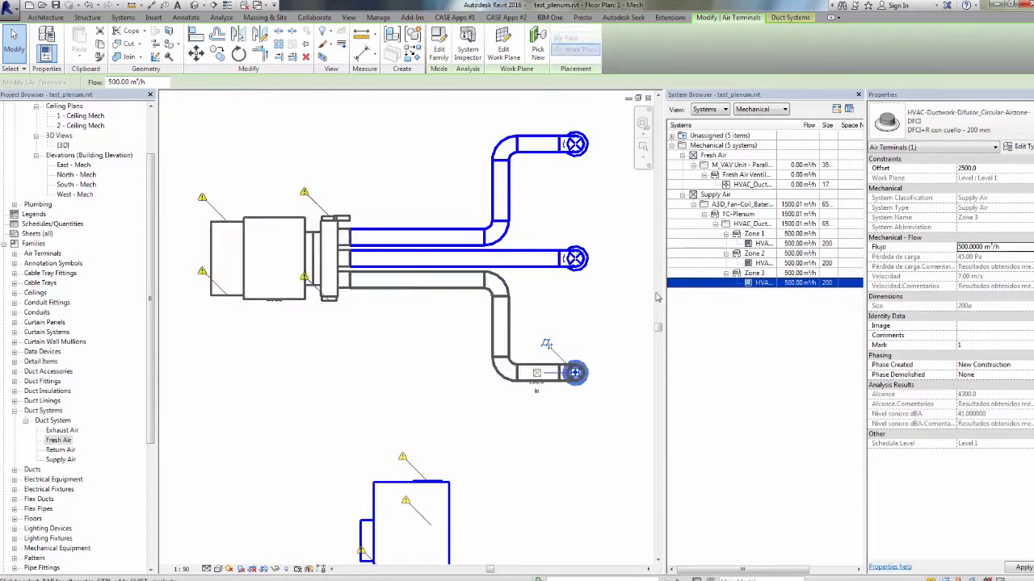
click(585, 274)
click(1011, 247)
text(500)
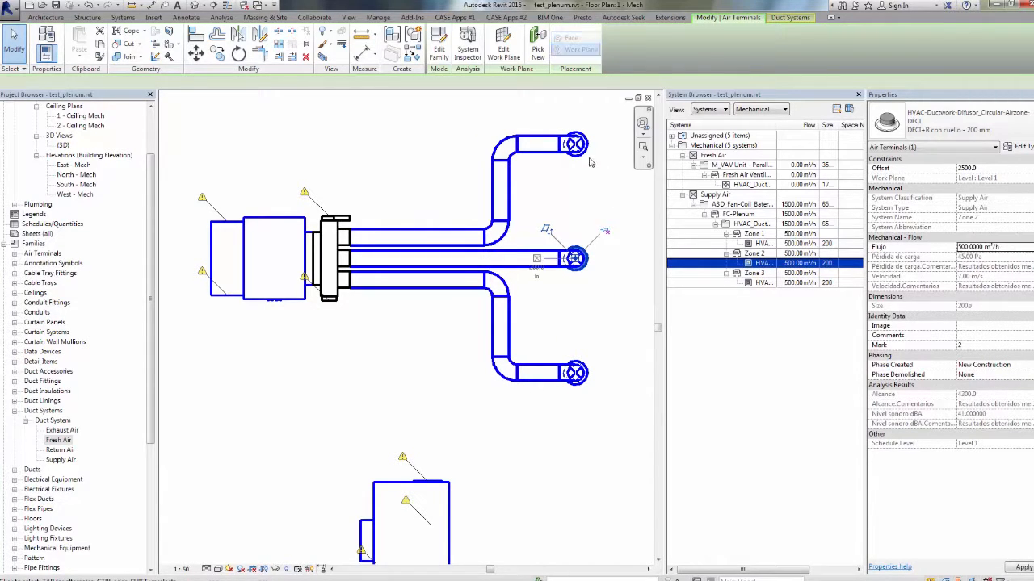
click(587, 160)
click(1011, 248)
text(500)
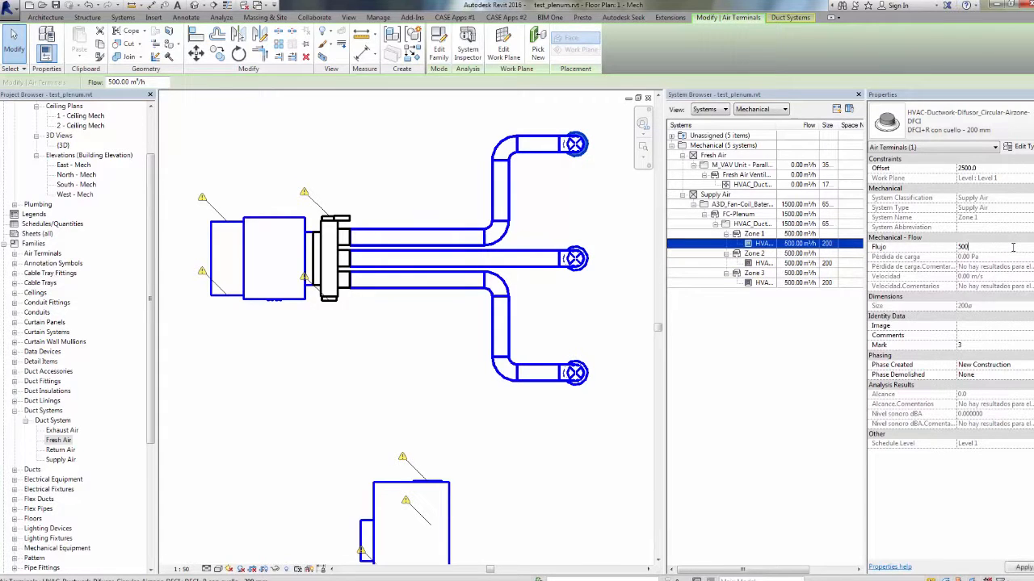
key(Return)
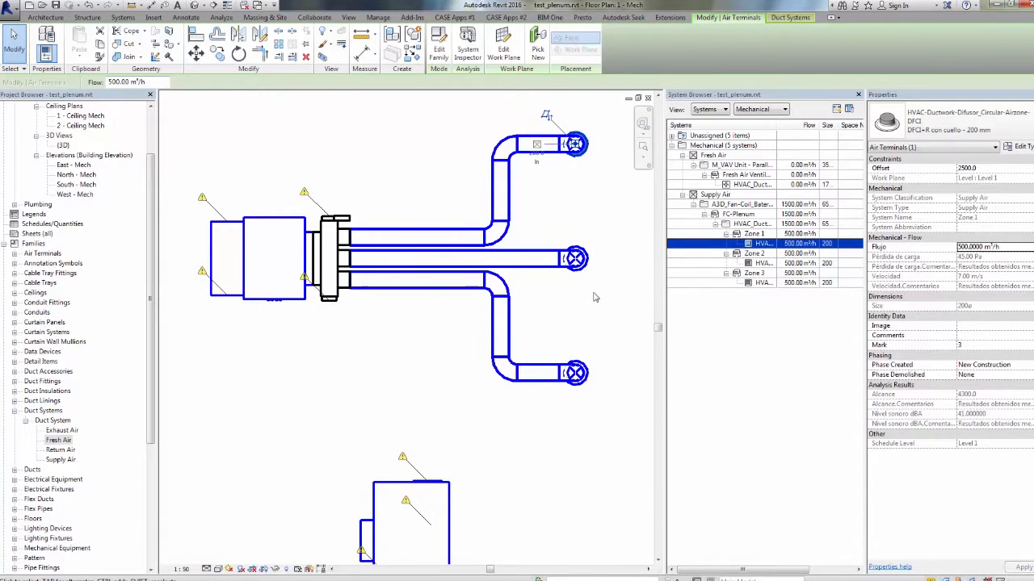
- Examine the air flows of the three zone diffusers and of the plenum in the System Browser and the plenum's properties
click(768, 283)
click(787, 263)
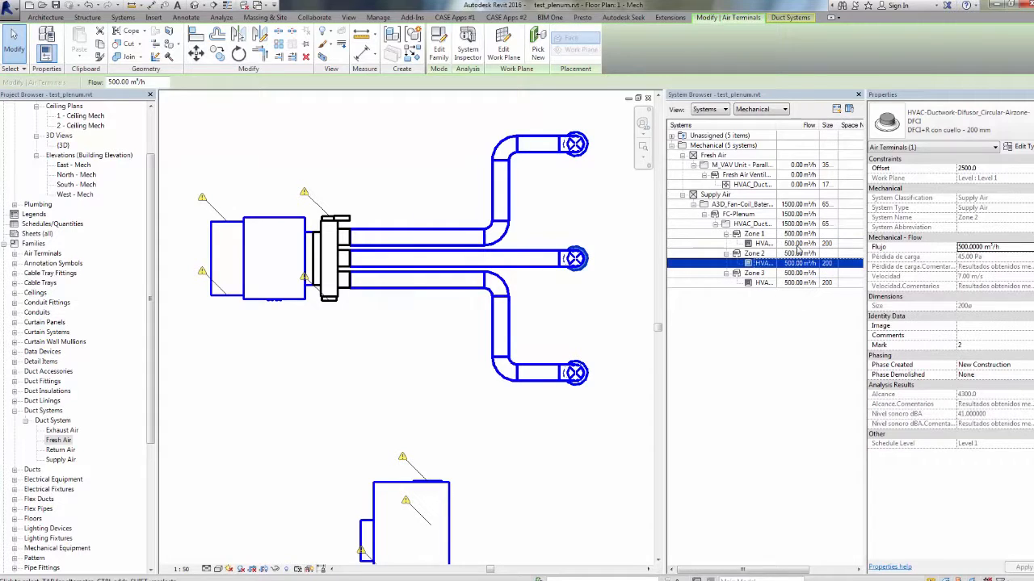
click(805, 244)
click(799, 225)
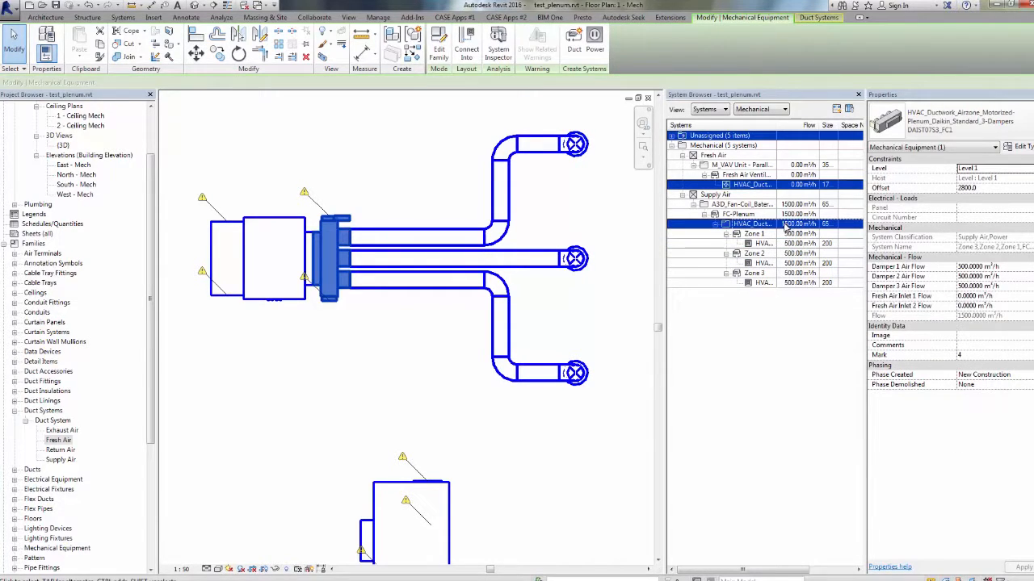
click(343, 238)
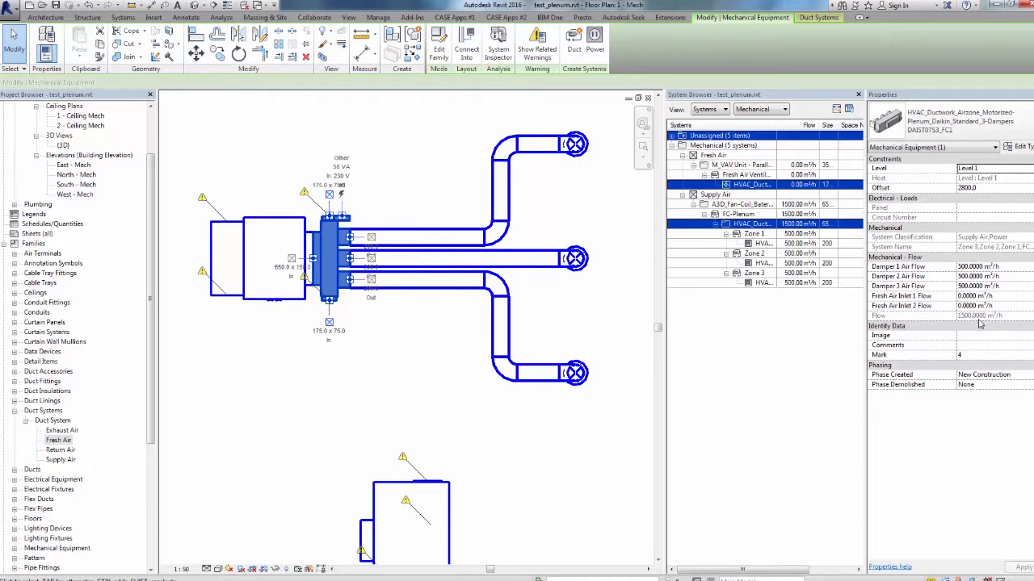
middle_drag(364, 340, 381, 336)
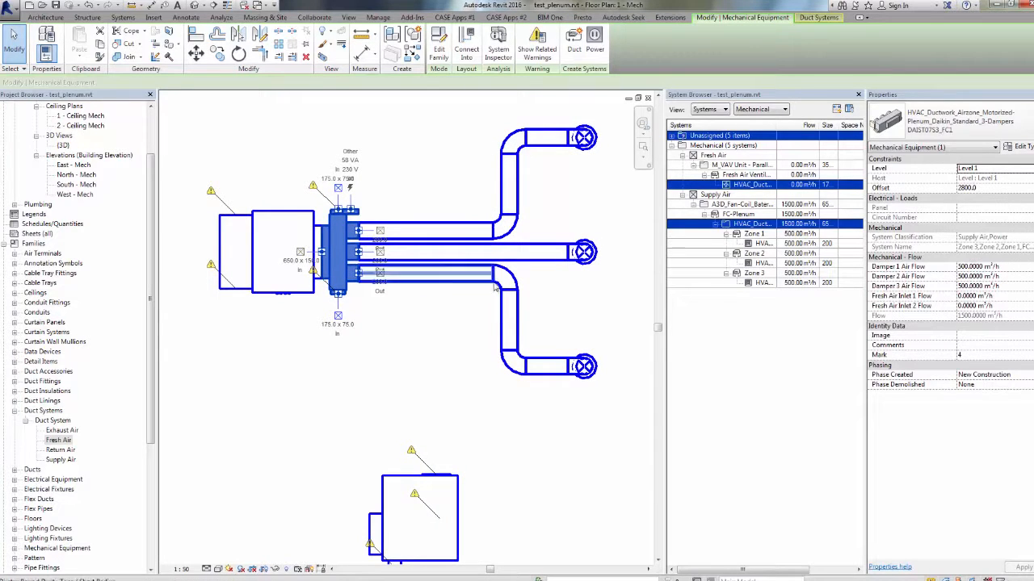
- Inspect the fan coil's supply air flow, AireImpulsion.Caudal, and compare it with the plenum's flow values
click(313, 224)
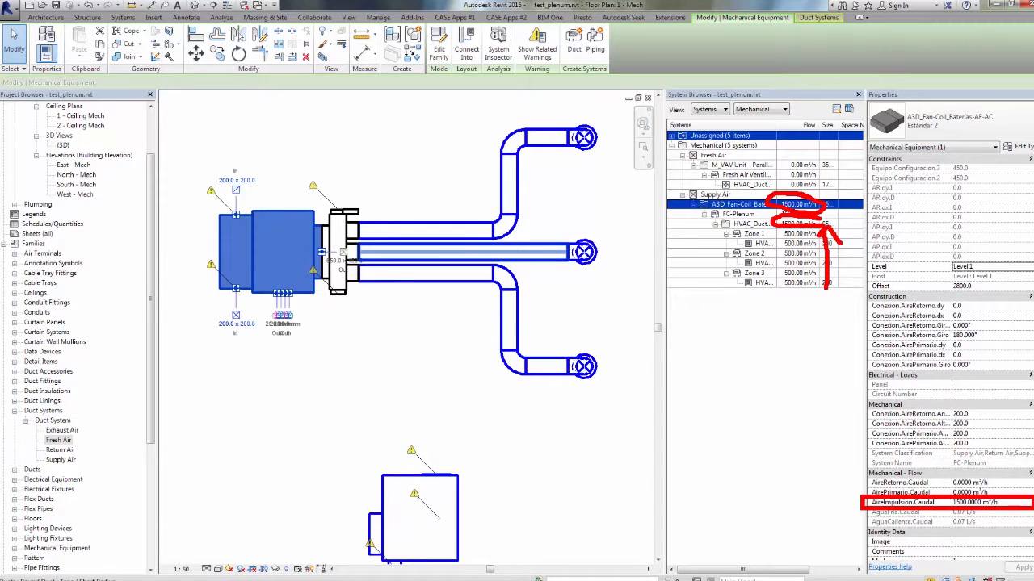
click(409, 355)
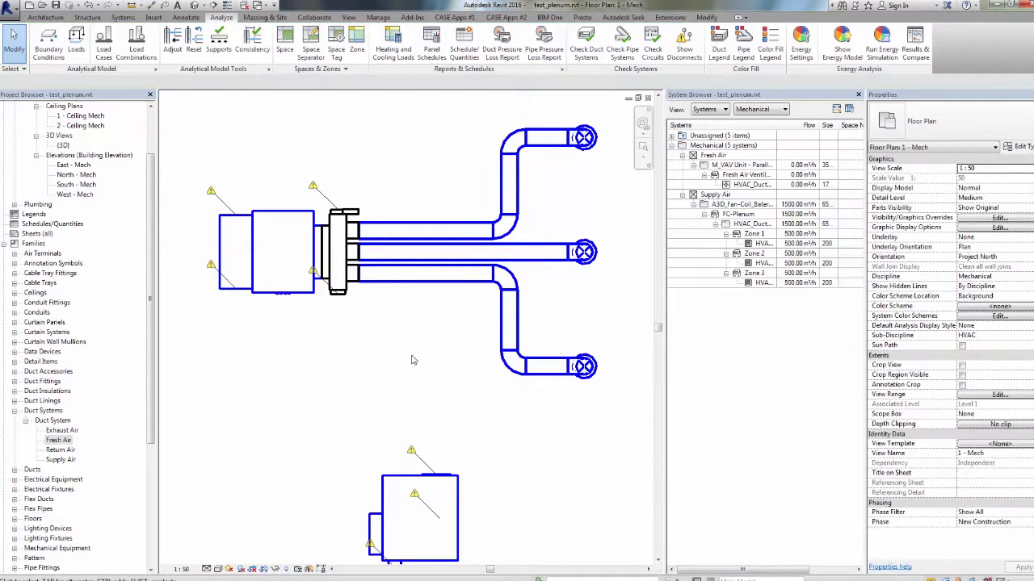
middle_drag(421, 359, 426, 347)
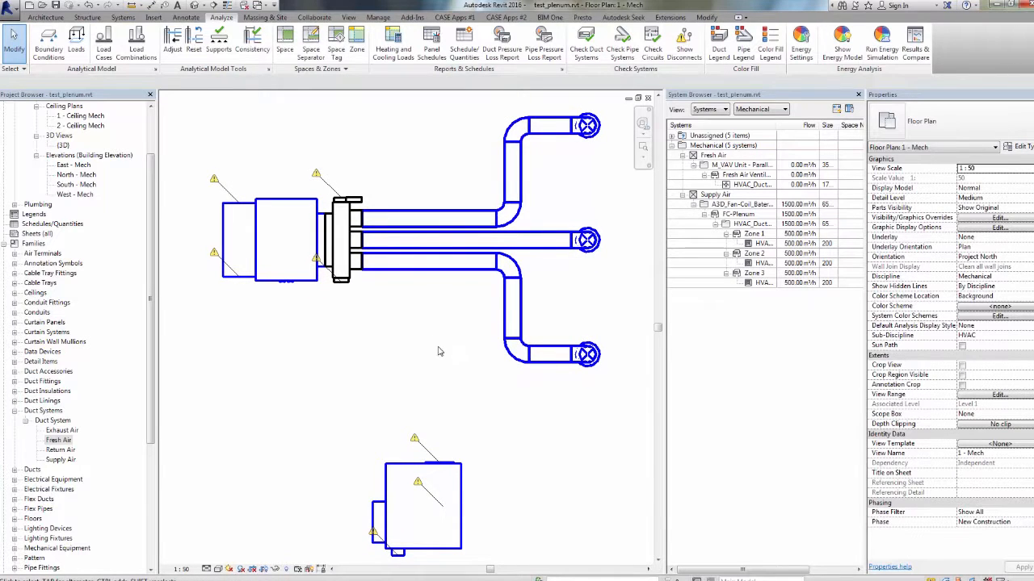
click(351, 253)
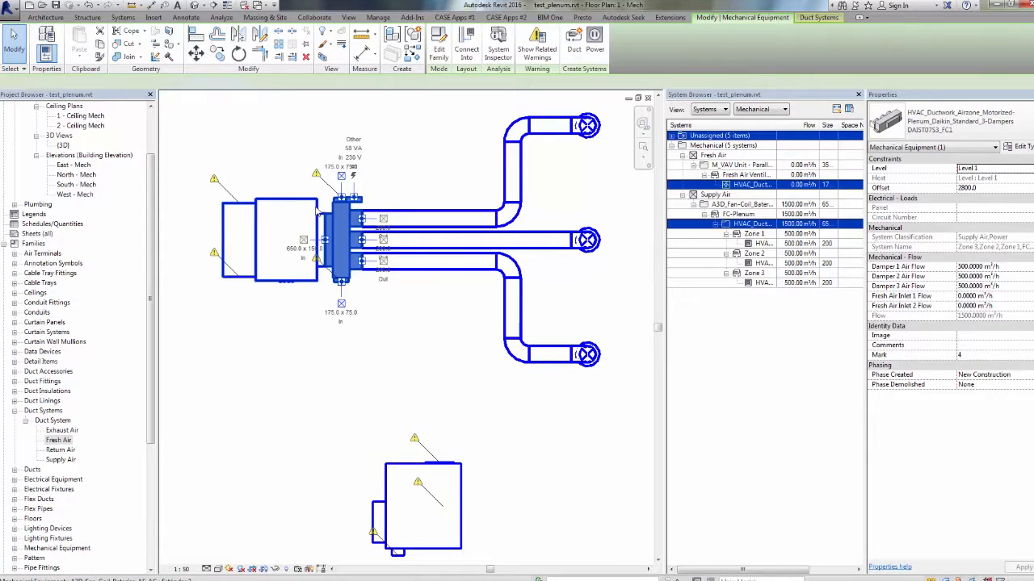
click(317, 214)
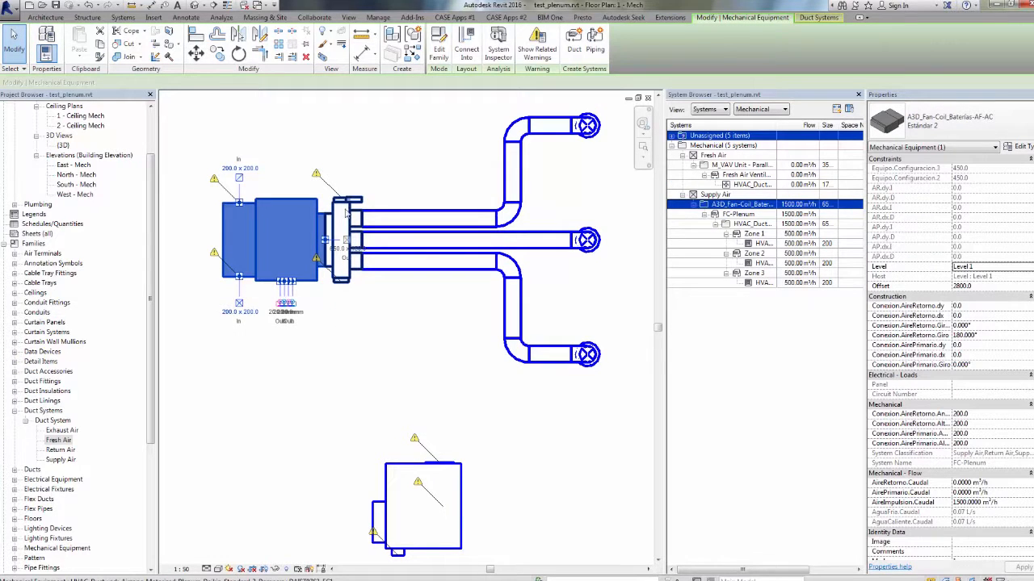
- Set the plenum's Fresh Air Inlet 2 Flow to 200 m³/h
click(337, 210)
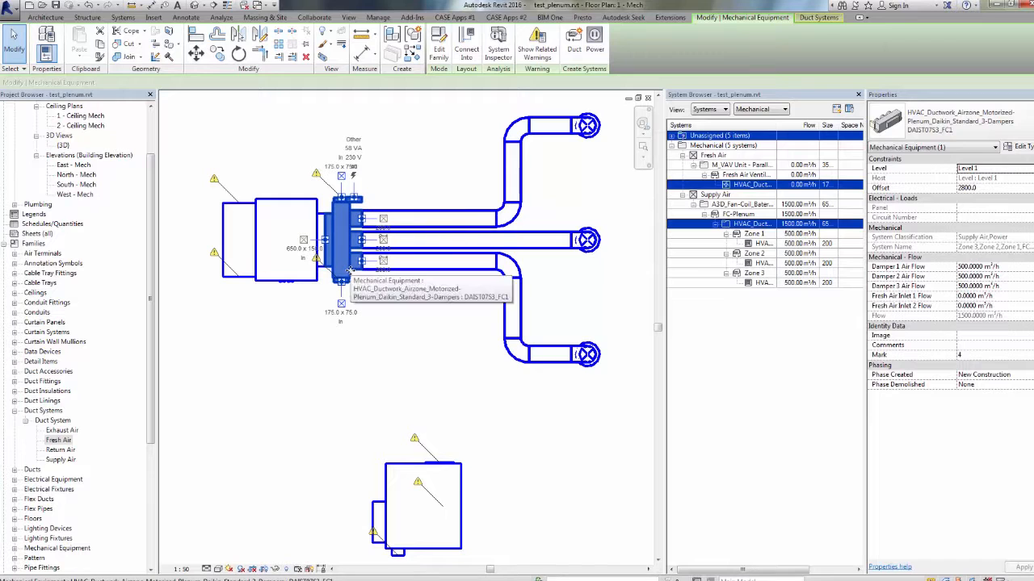
click(987, 307)
text(200)
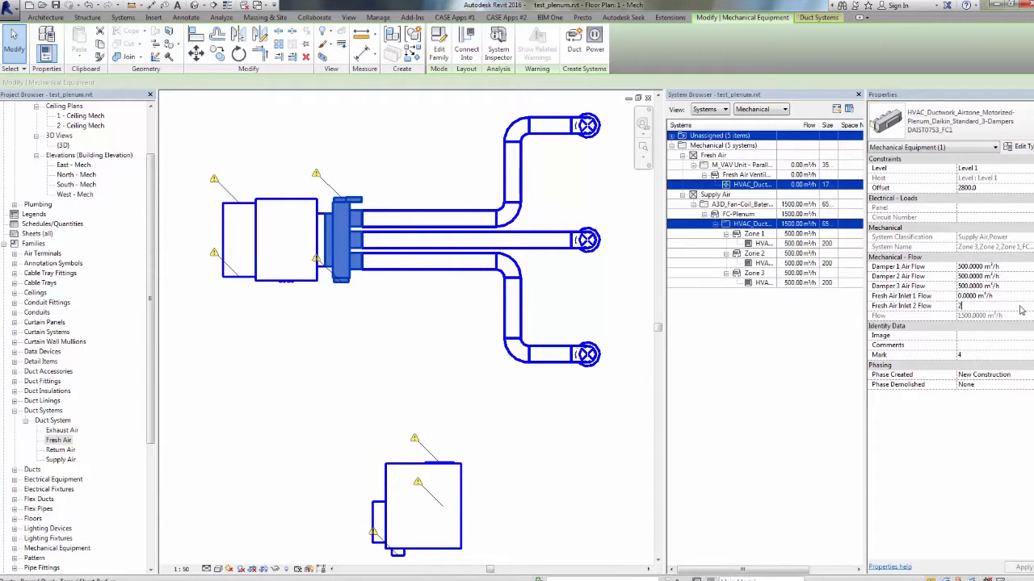
click(991, 296)
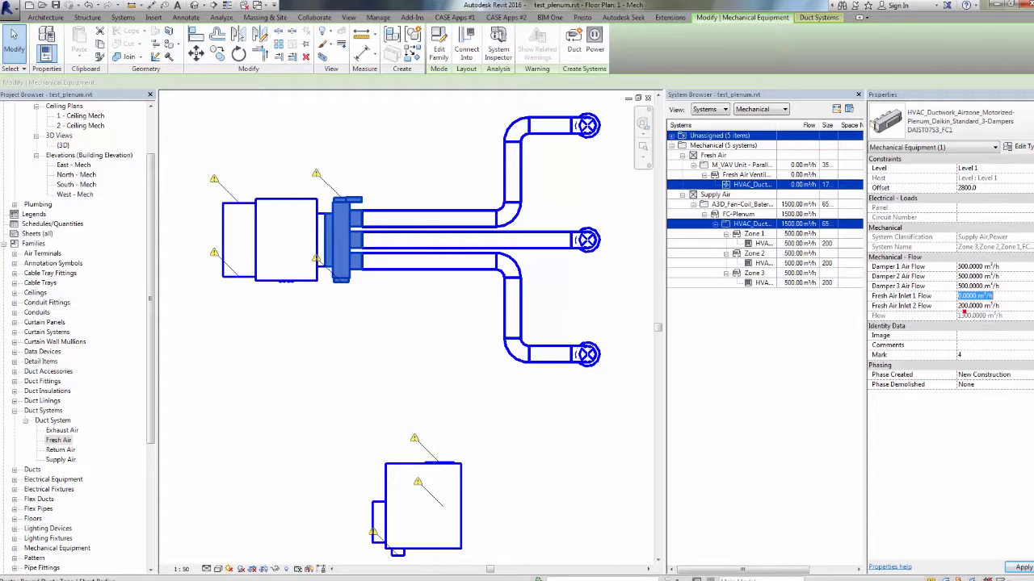
- Compare the plenum's total Flow with the fresh air and supply air flows in the System Browser
ctrl+drag(862, 311, 1033, 323)
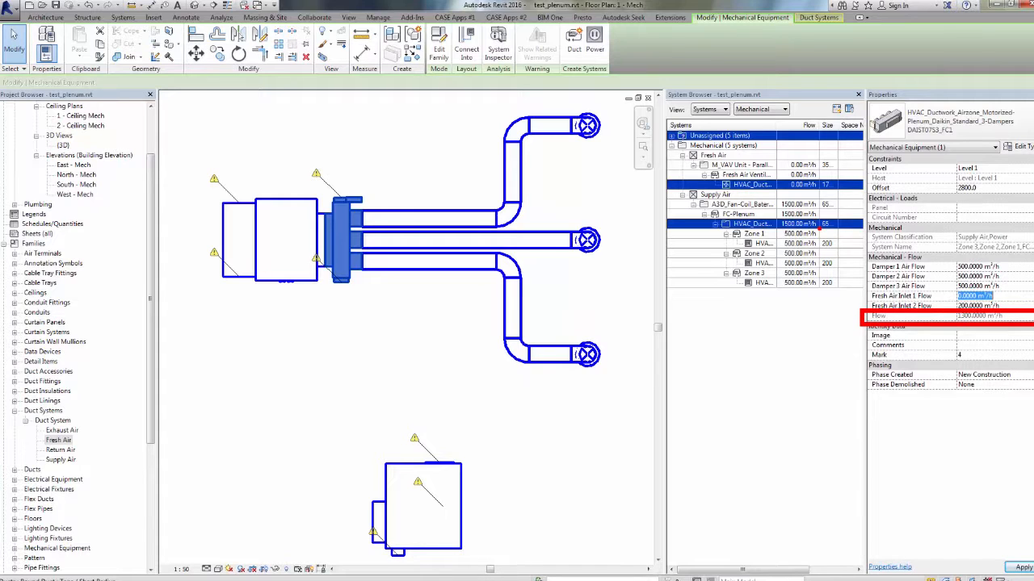
key(Escape)
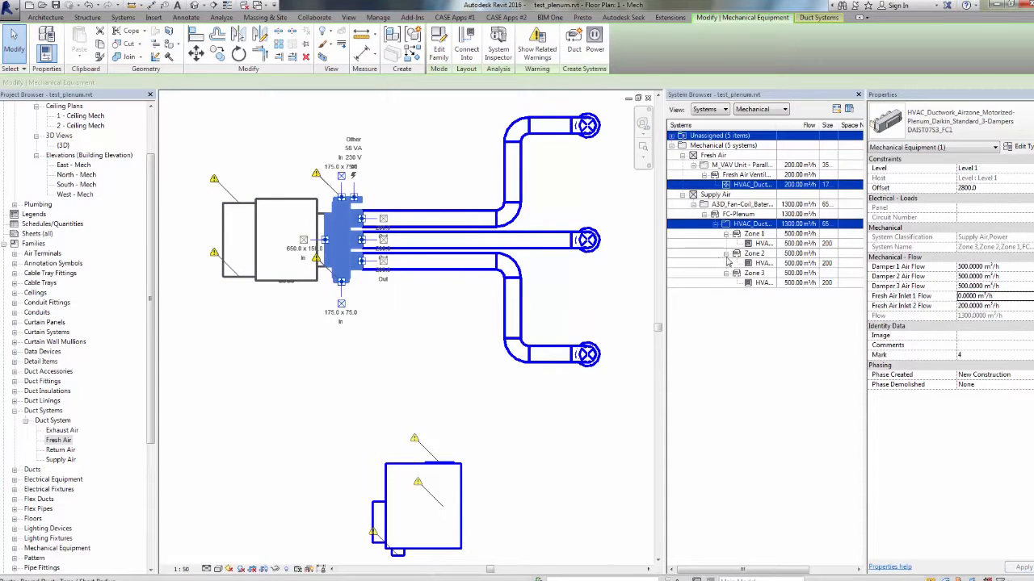
key(ctrl+2)
mouse_move(810, 200)
ctrl+mouse_down()
mouse_move(769, 224)
mouse_move(776, 232)
ctrl+mouse_up()
ctrl+drag(773, 153, 823, 192)
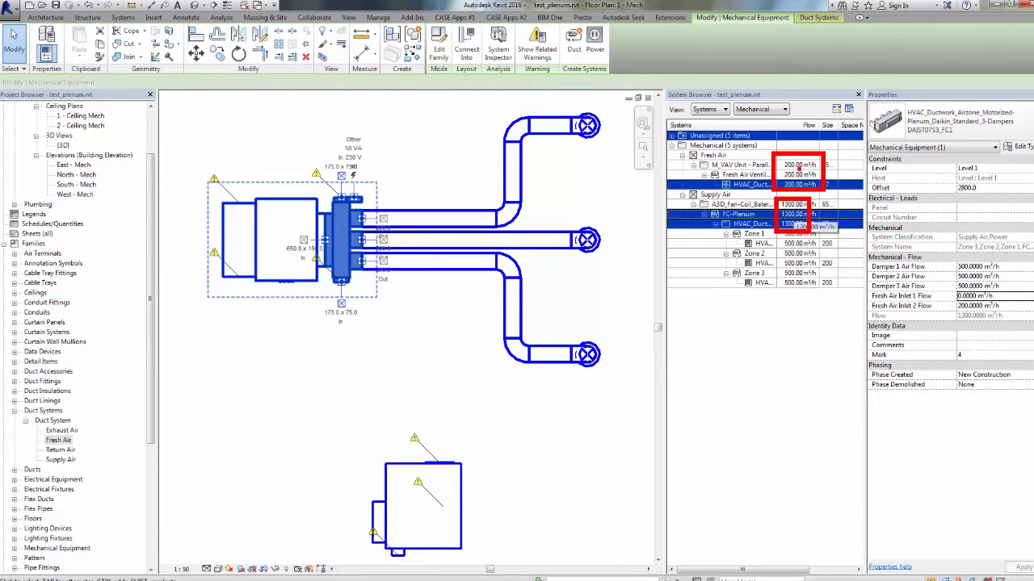
key(Escape)
key(Escape)
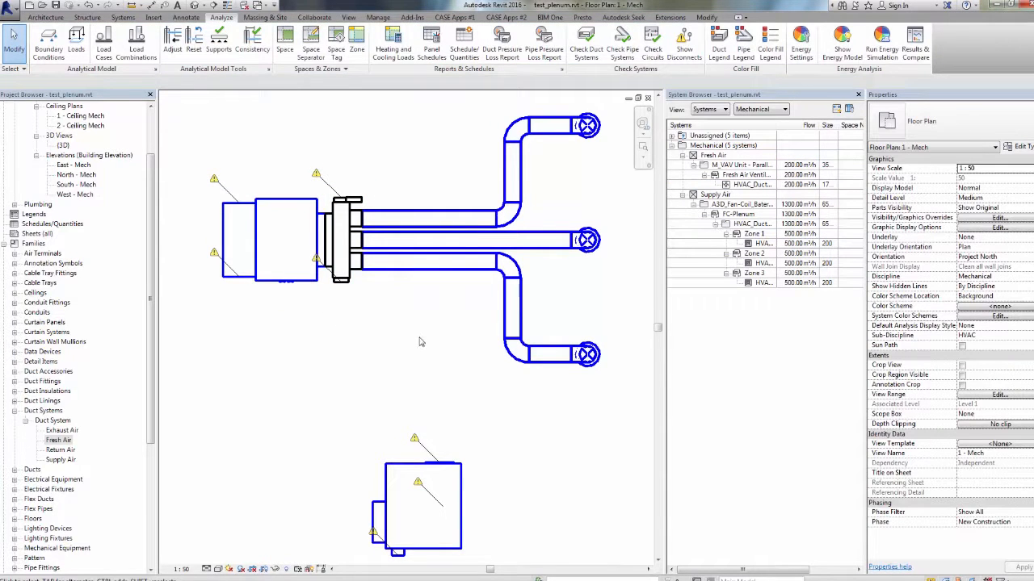
- Inspect the VAV unit's SupplyAirFlow and compare its outlet connector with the plenum's fresh air inlet
click(460, 467)
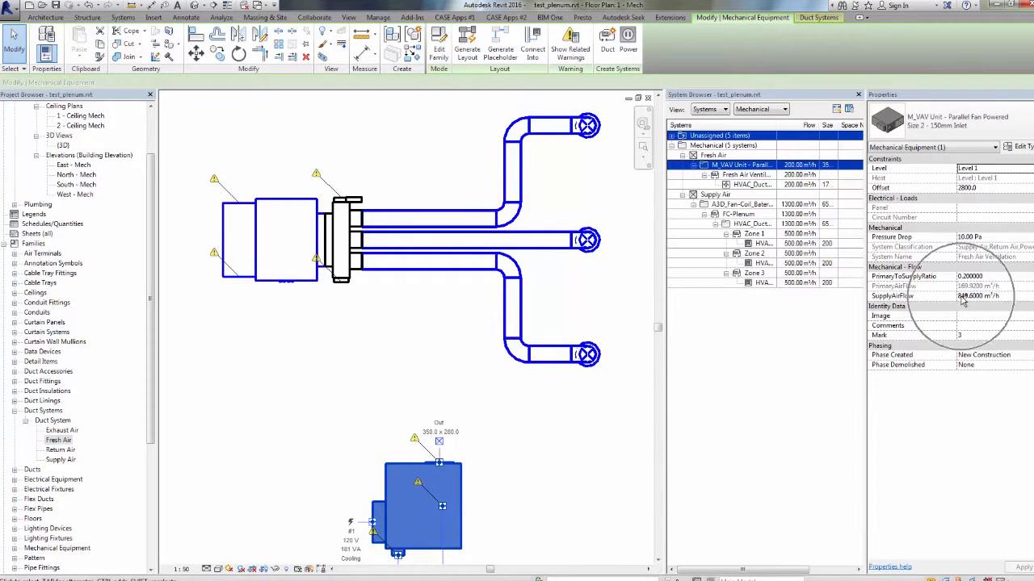
click(551, 316)
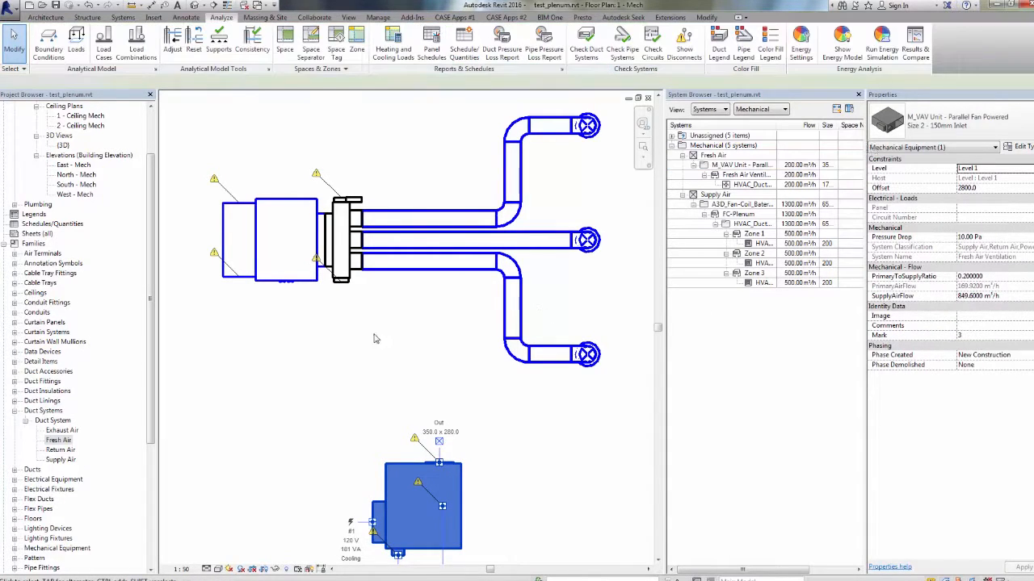
click(355, 273)
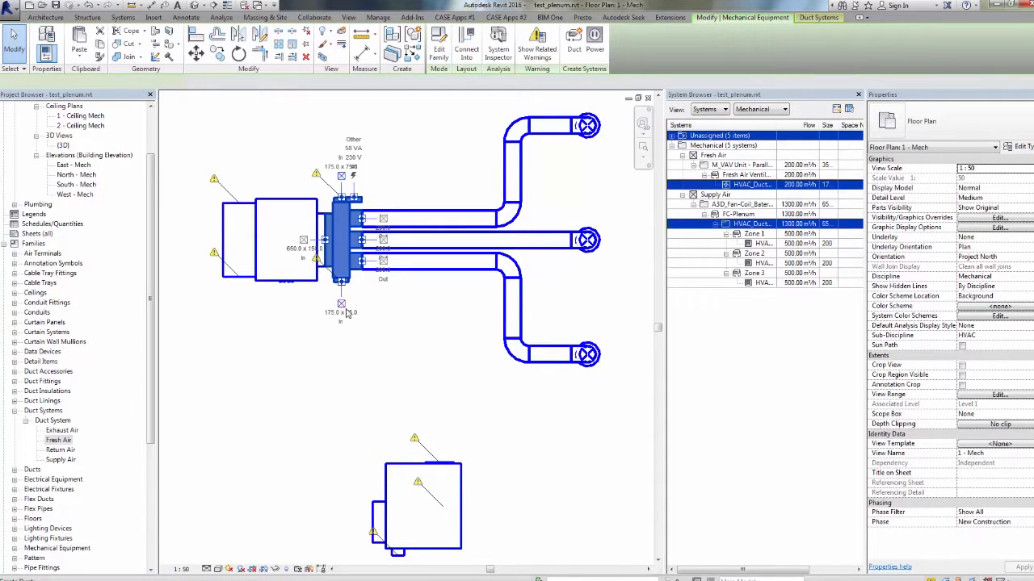
click(443, 470)
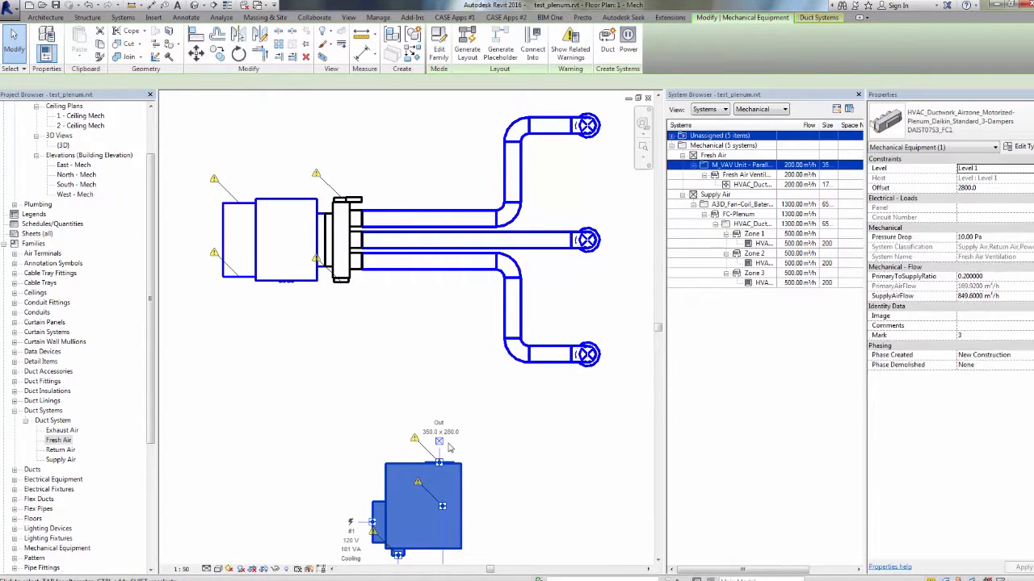
click(338, 272)
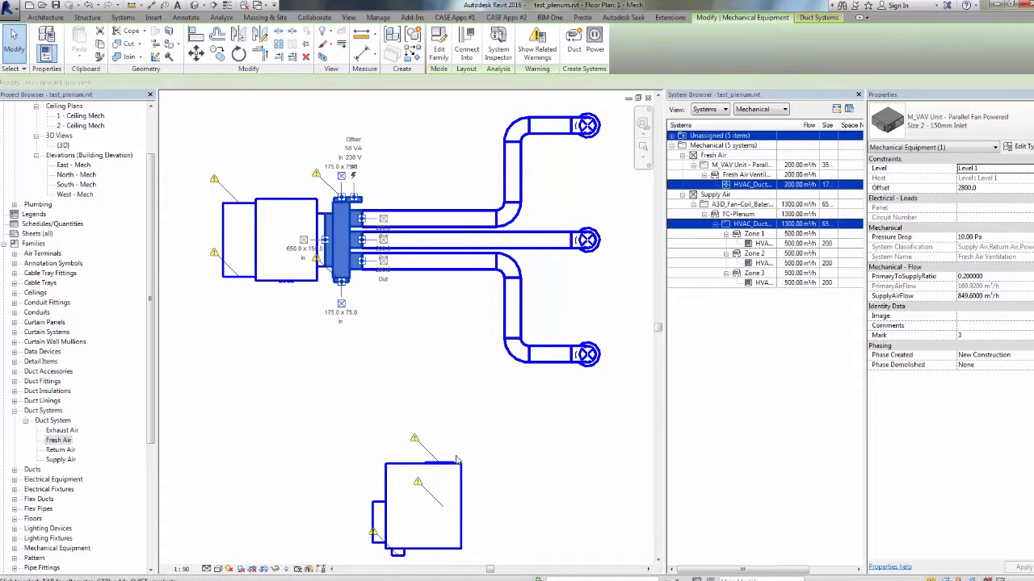
- Draw a 350 x 280 rectangular Fresh Air duct at 2800 mm offset from the VAV unit's outlet, 740 mm out, then across and toward the plenum's near inlet
click(460, 471)
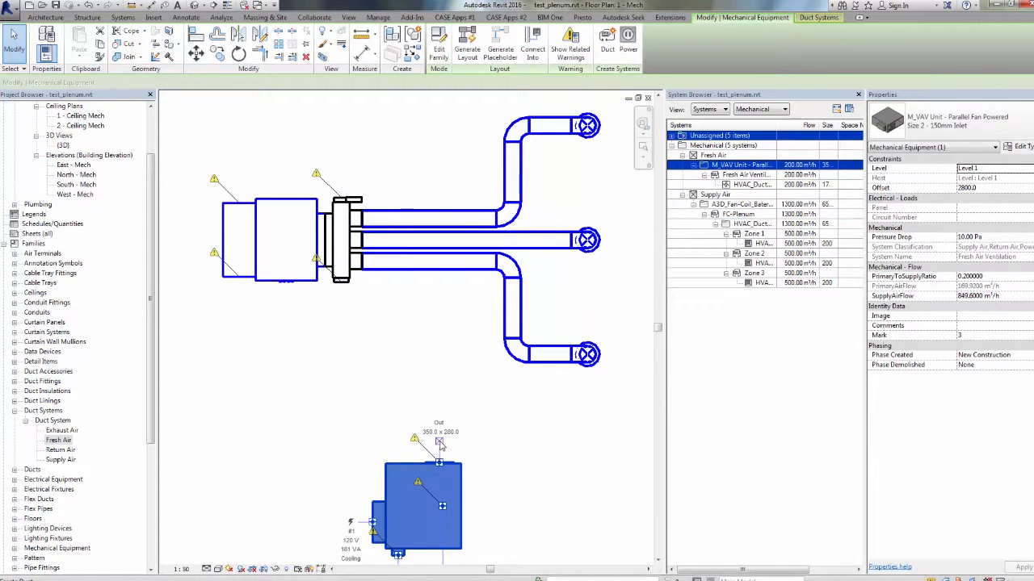
click(440, 440)
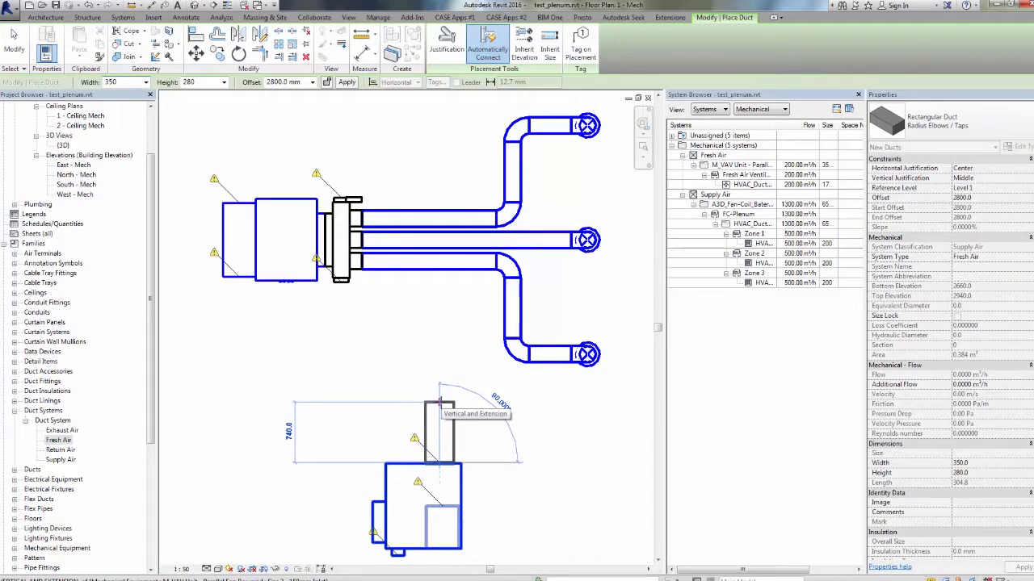
click(437, 403)
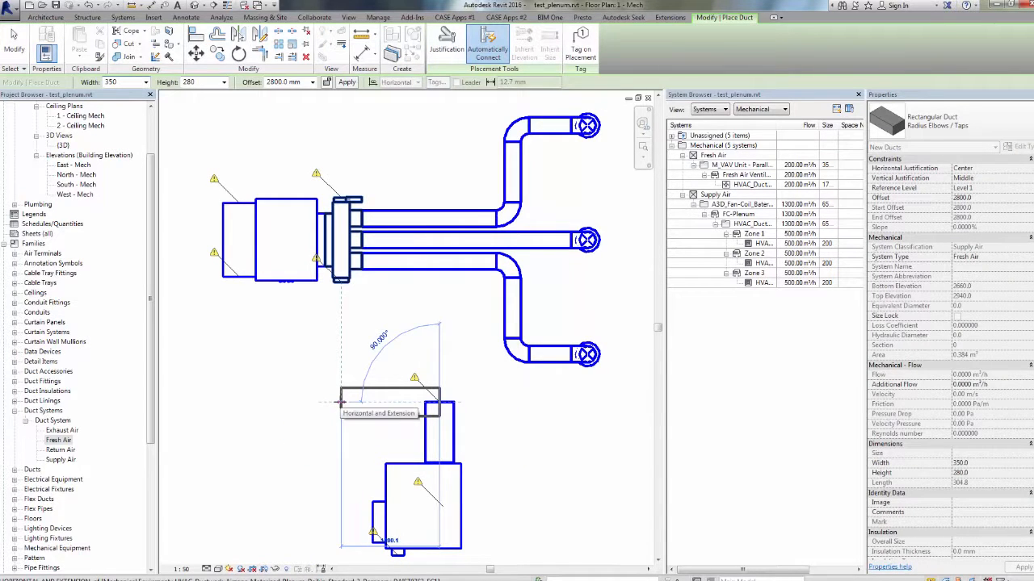
click(341, 401)
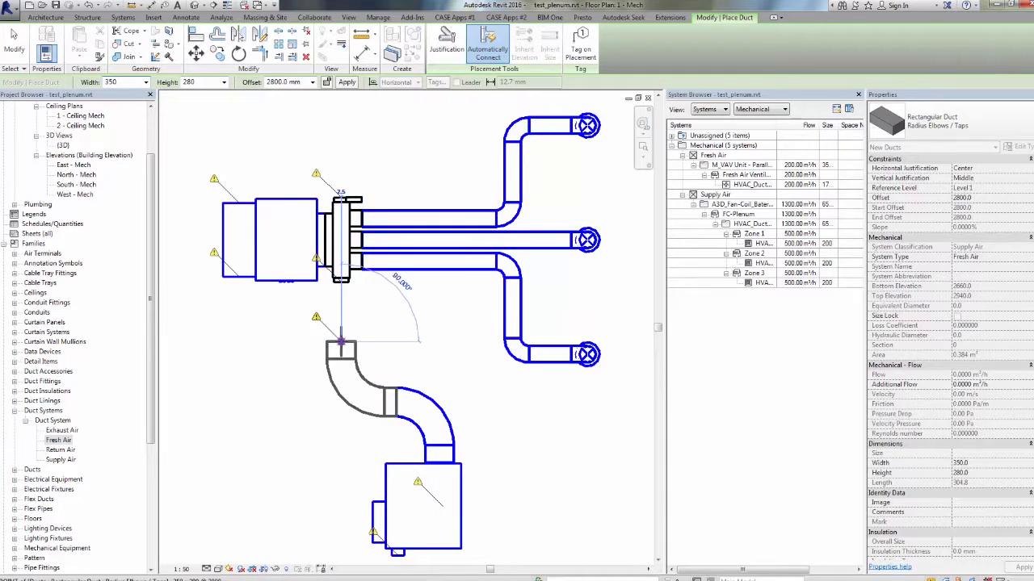
click(14, 44)
- Draw a 350 mm round flex duct from the rectangular duct's open end to the plenum's fresh air inlet
click(341, 348)
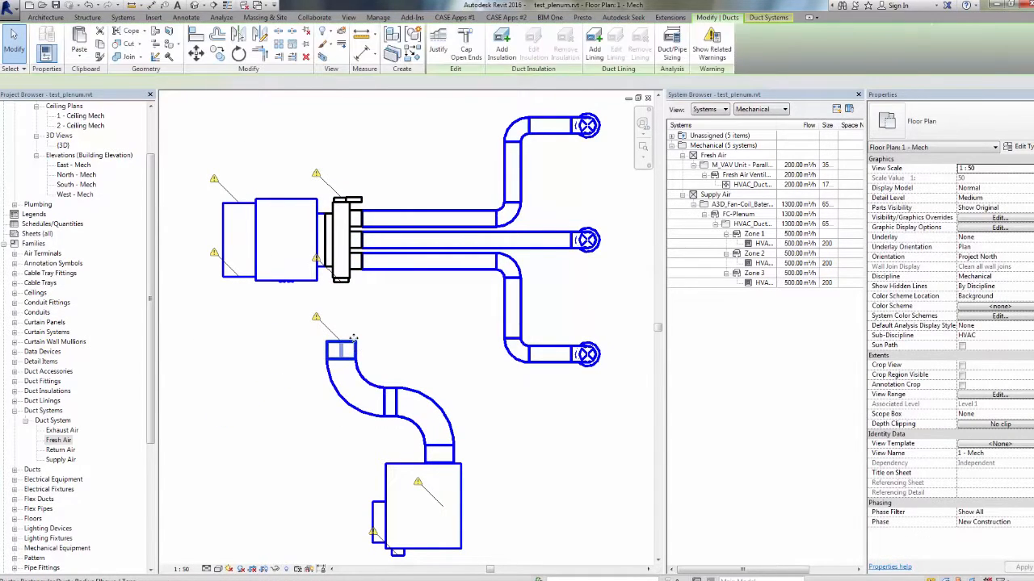
right_click(340, 341)
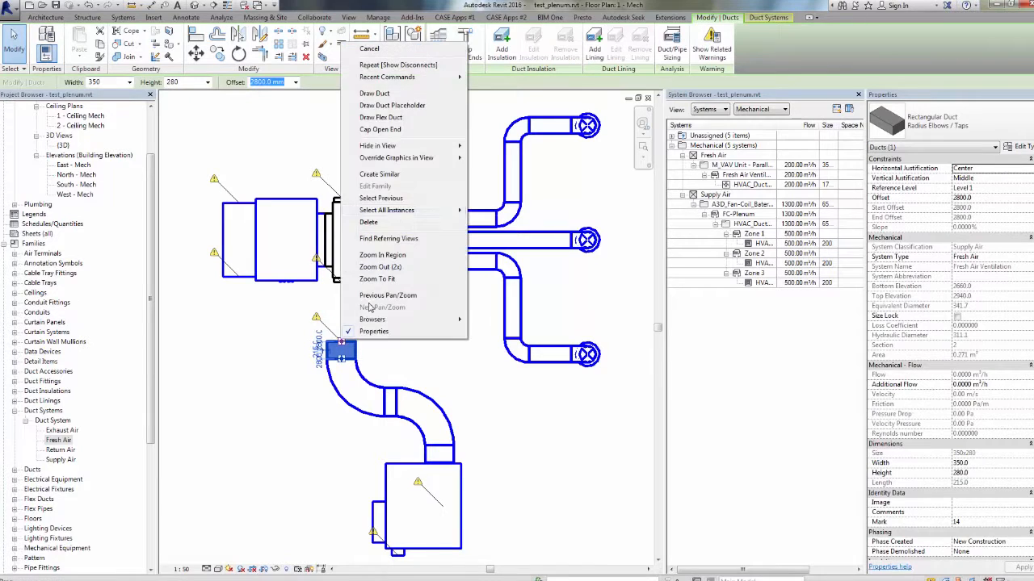
click(380, 117)
click(343, 278)
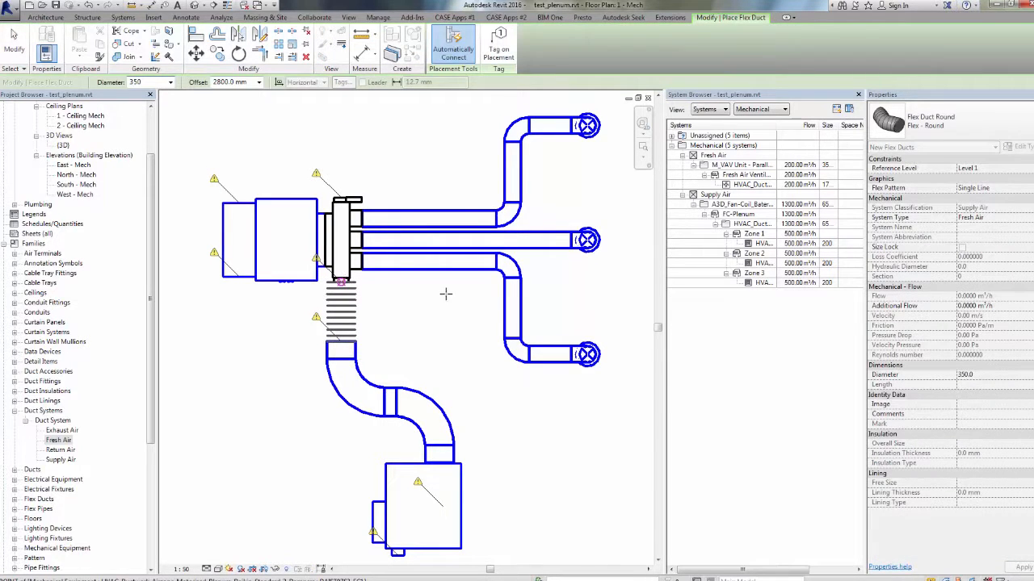
key(Escape)
key(Escape)
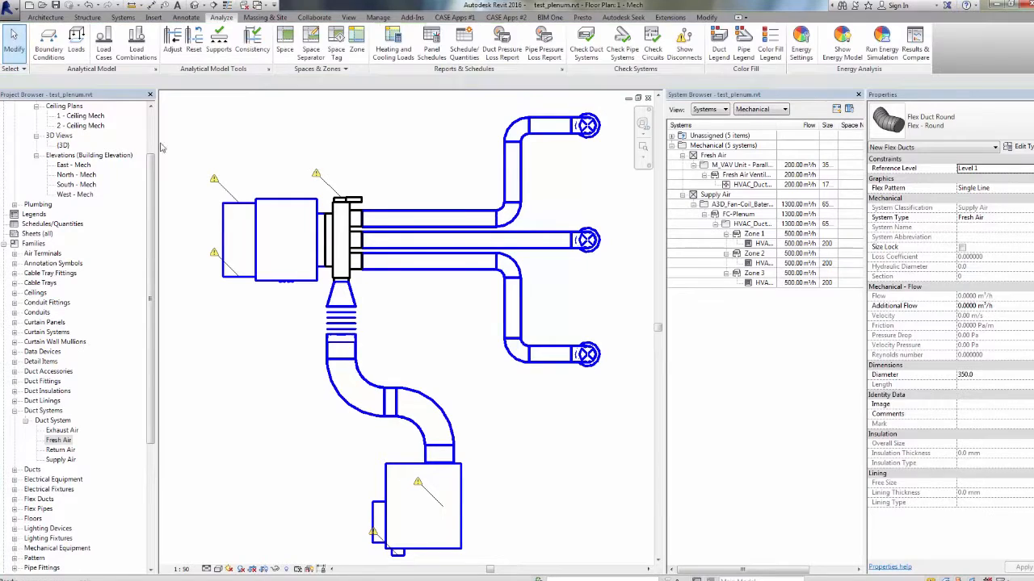
- Open the default 3D view and examine the fresh air duct connection and the whole duct network
middle_drag(404, 281, 396, 257)
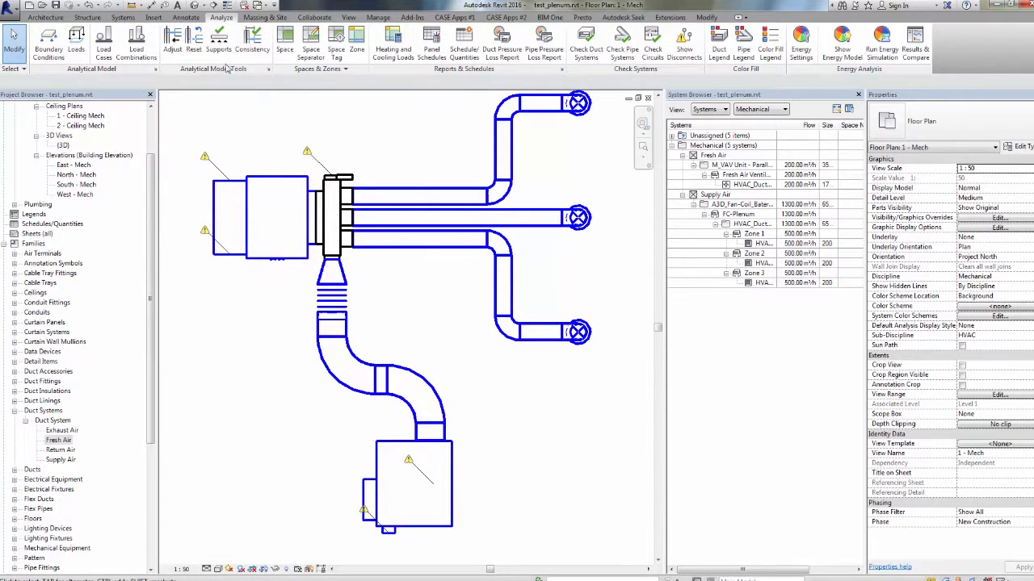
click(193, 5)
scroll(517, 388, down, 3)
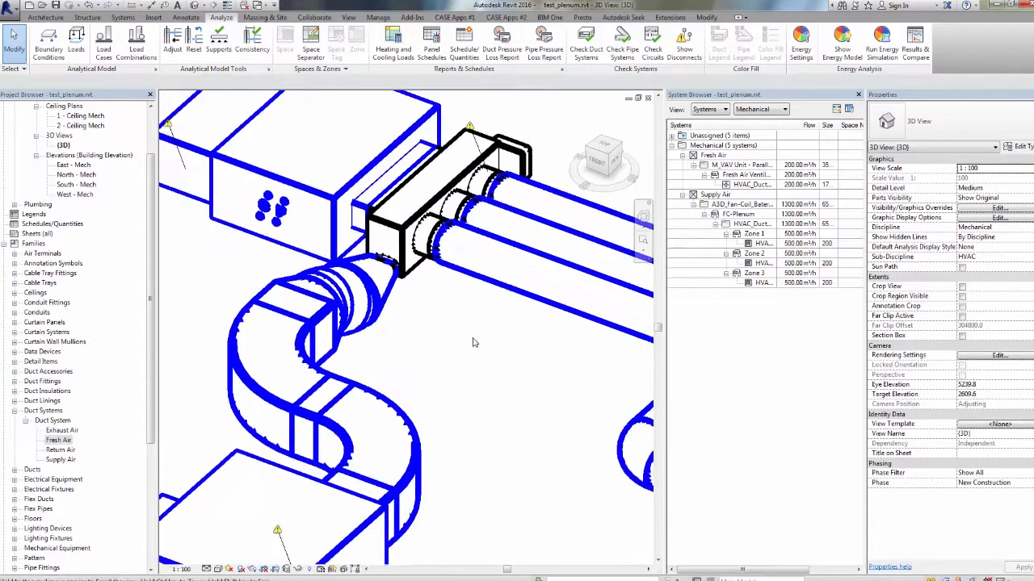
shift+middle_drag(517, 420, 415, 399)
scroll(384, 386, down, 1)
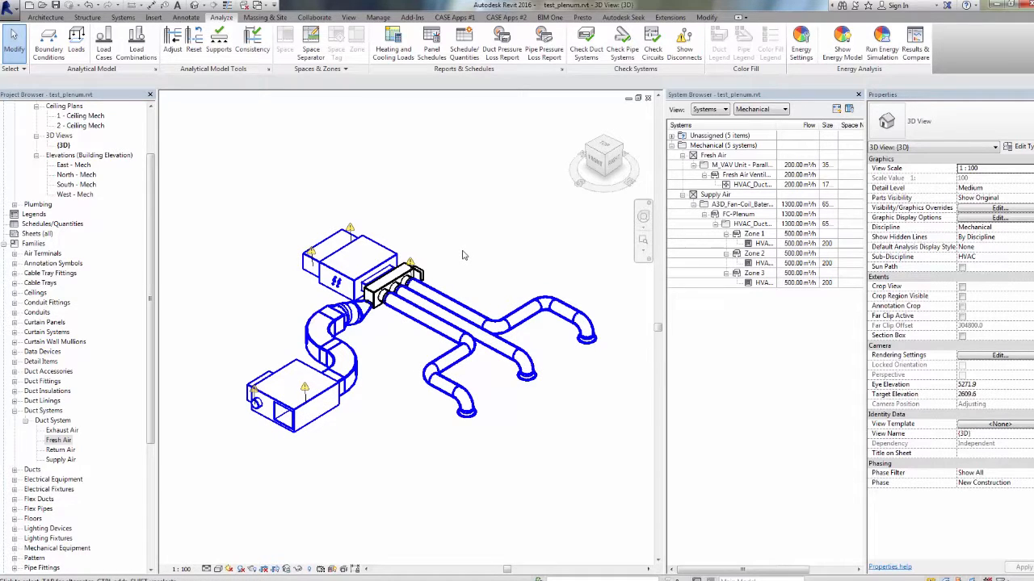
- Check the air flow properties of the plenum, the fan coil and the fresh air VAV unit
click(412, 255)
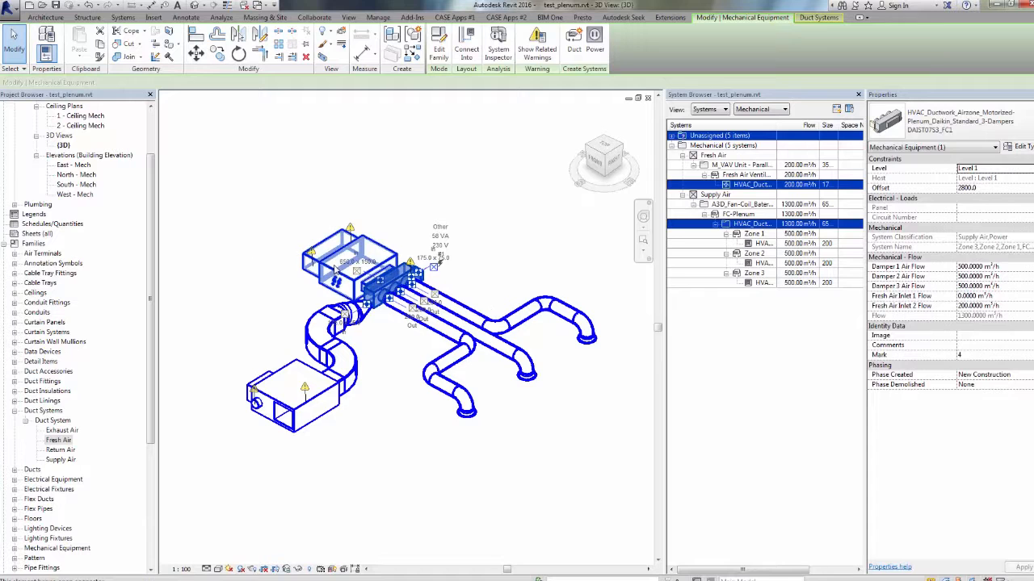
click(368, 263)
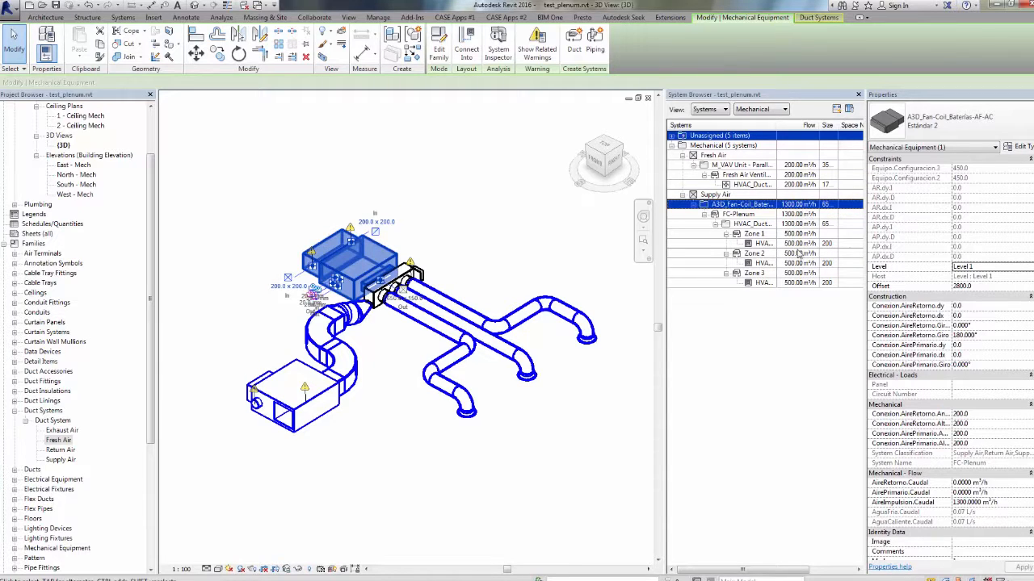
click(295, 416)
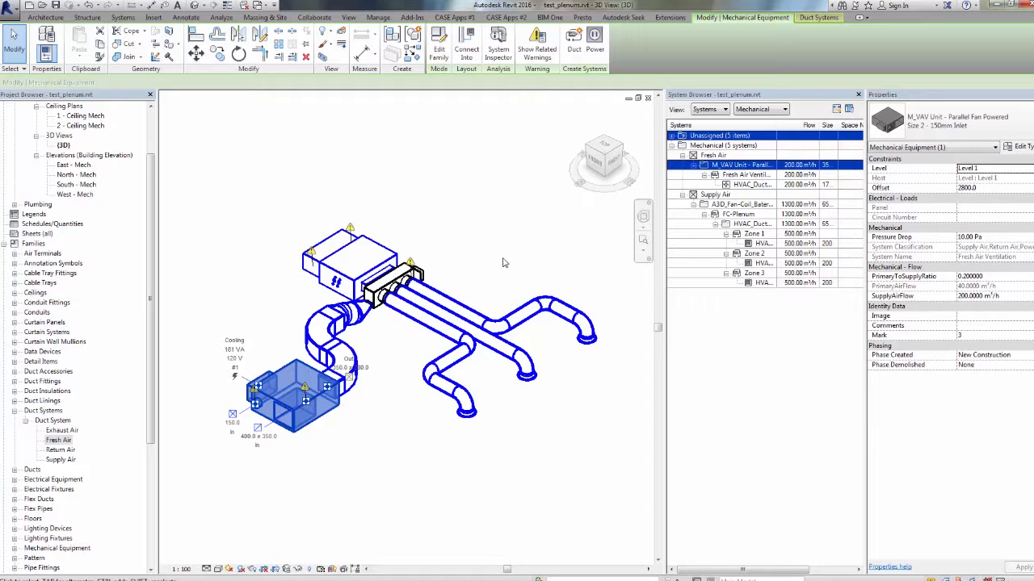
click(552, 433)
- Set the Flujo value of the Zone 3 diffuser to 300 m³/h
click(470, 417)
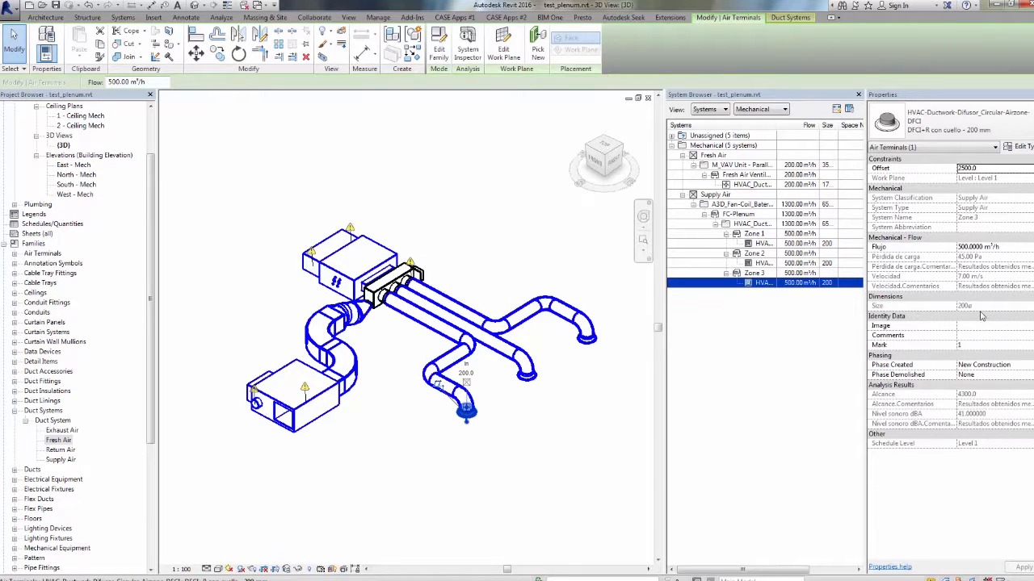
click(1012, 246)
text(30)
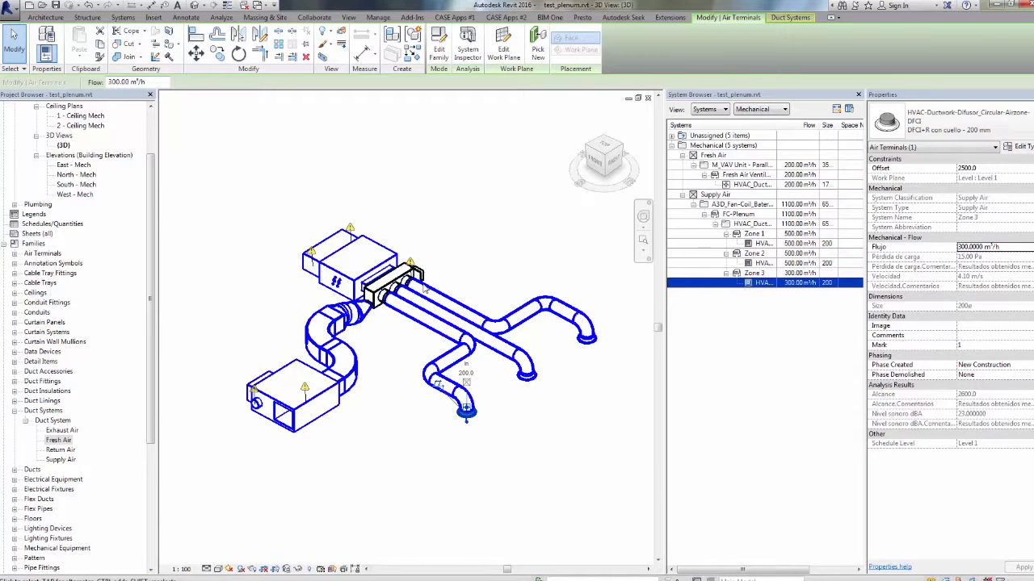
- Check the plenum's Damper 3 Air Flow and the fan coil's AireImpulsion.Caudal after the diffuser change
click(398, 279)
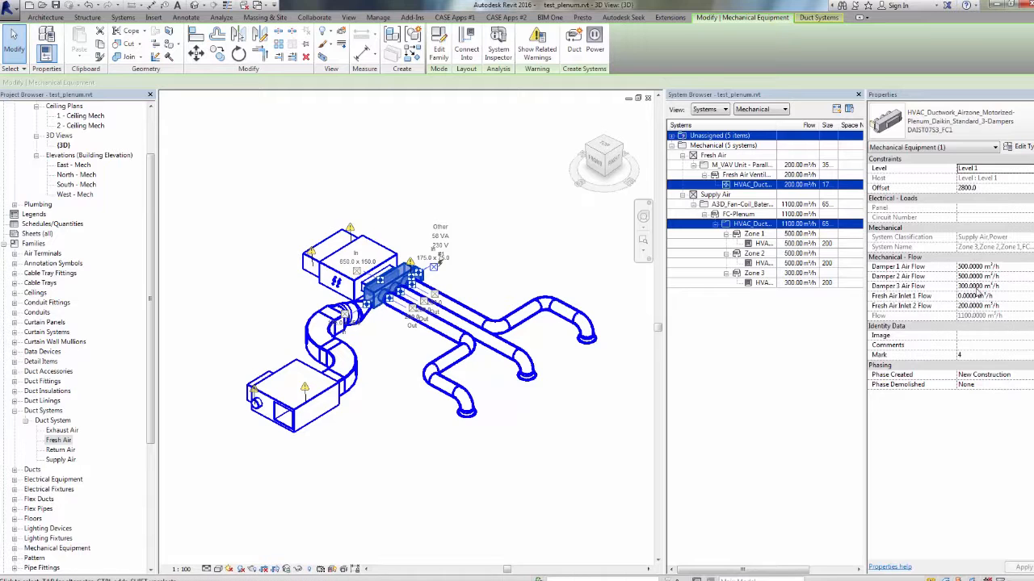
click(375, 299)
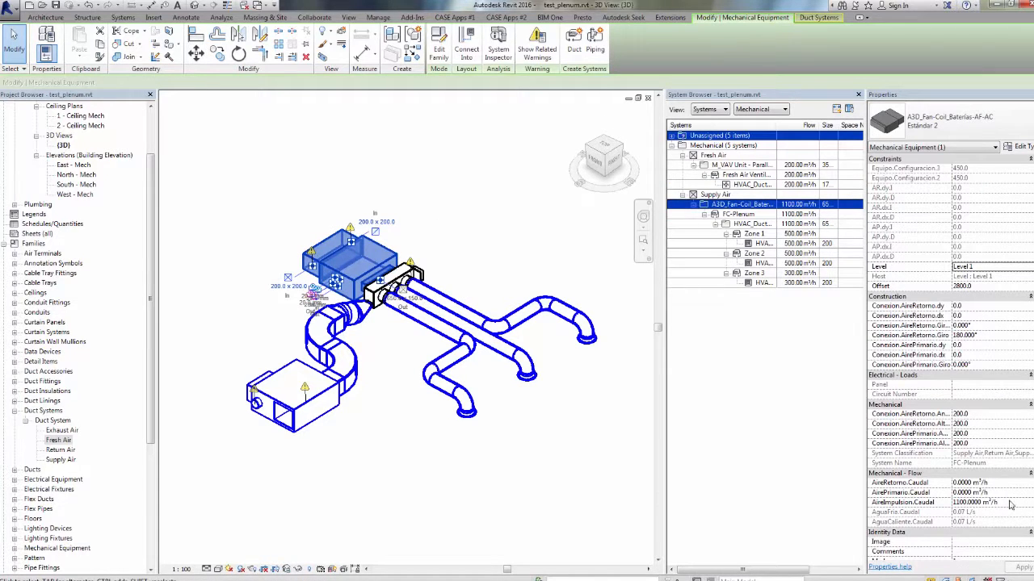
click(366, 435)
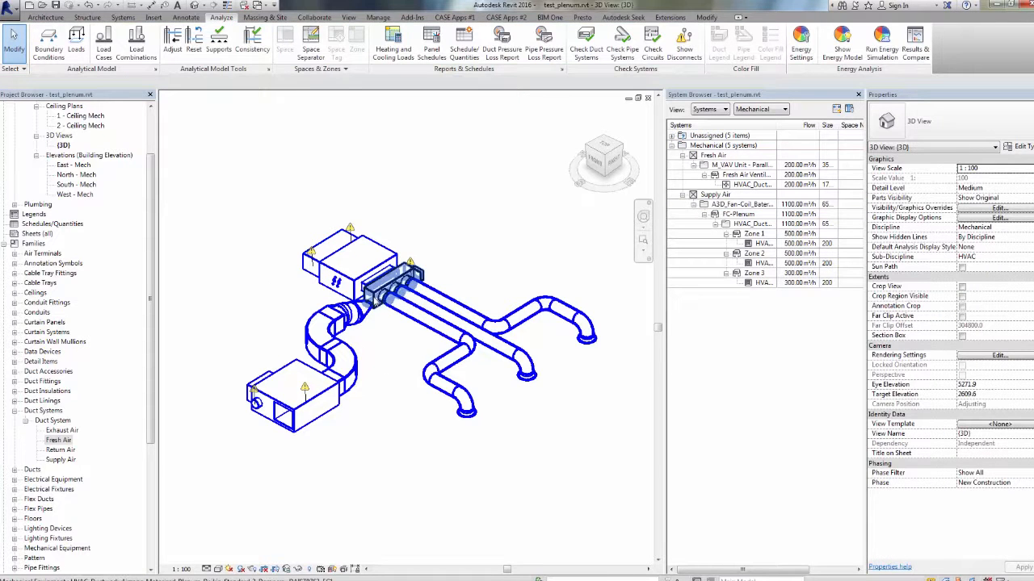
- Set the plenum's Fresh Air Inlet 2 Flow to 300 m³/h
click(759, 223)
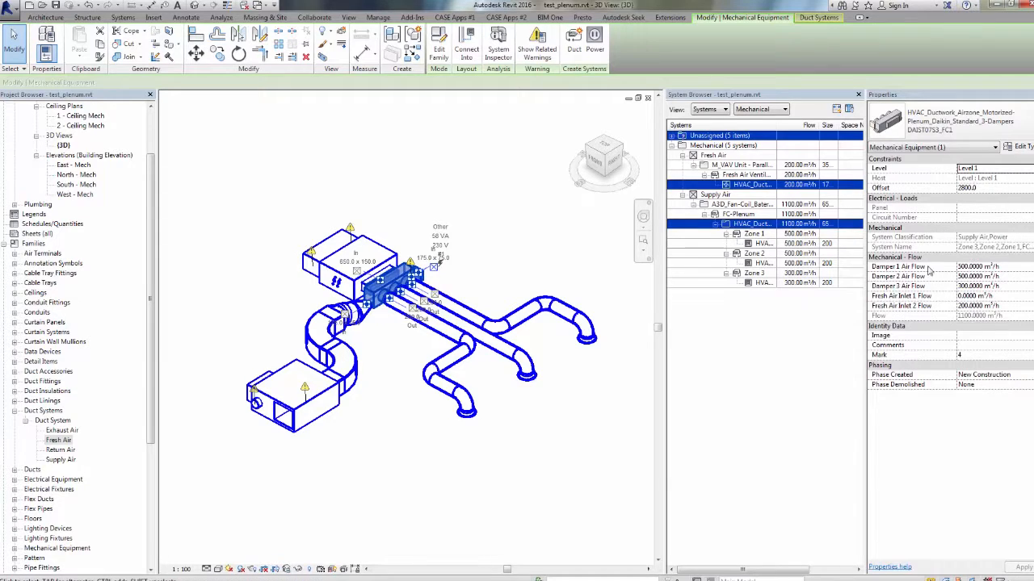
click(1019, 307)
text(300)
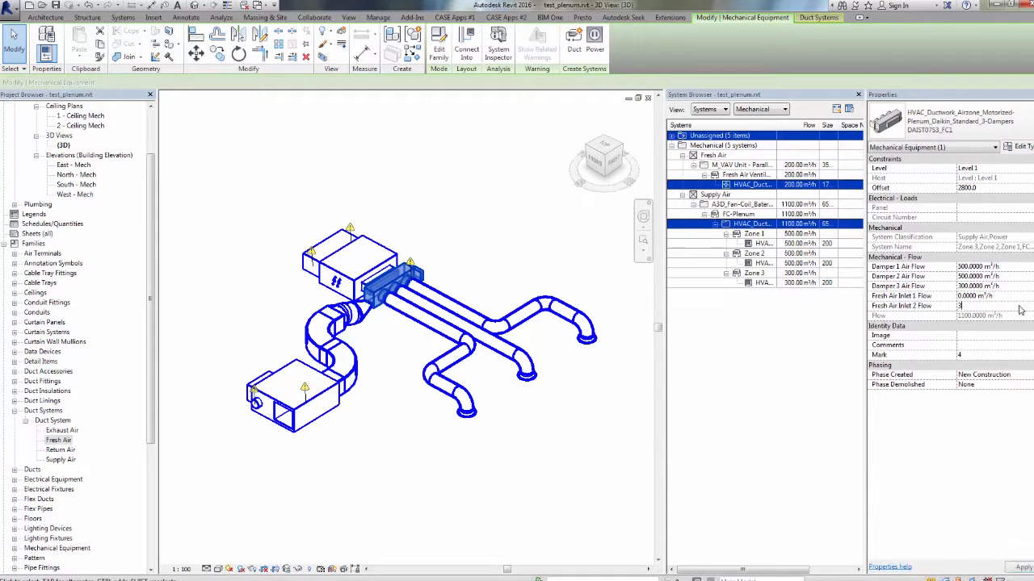
key(Return)
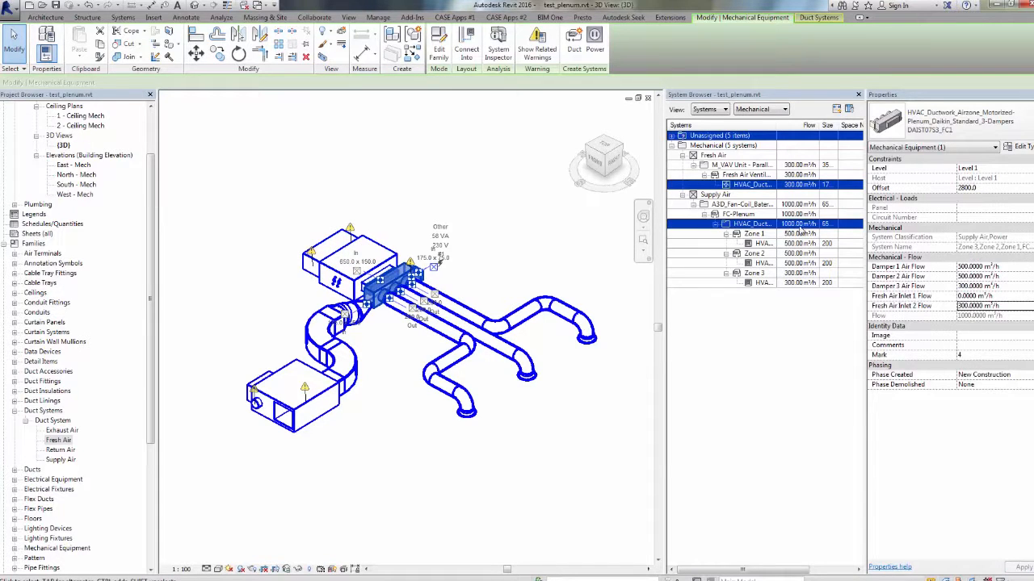
- Check the fresh air VAV unit's flow in the System Browser and clear the selection
ctrl+click(794, 166)
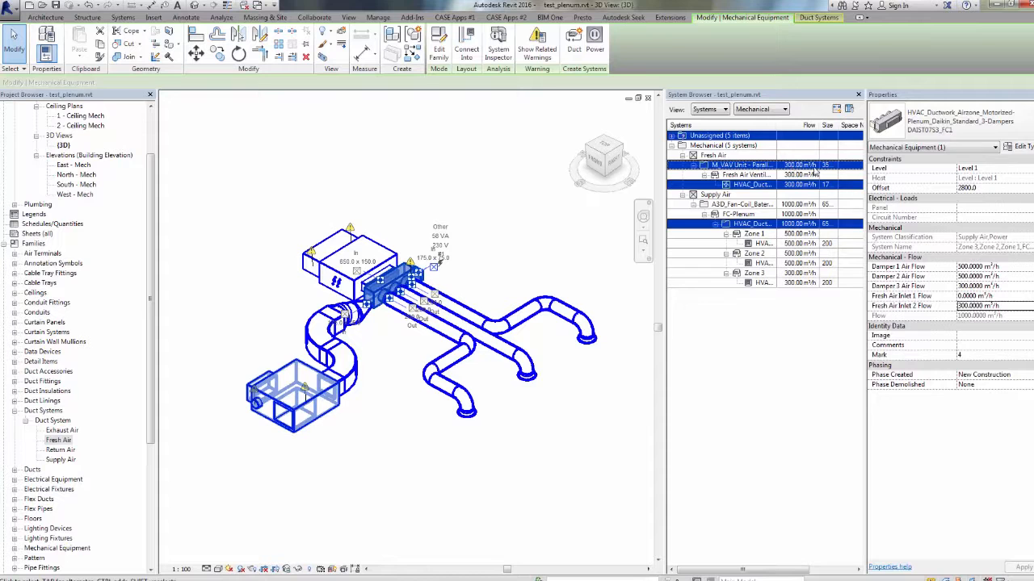
ctrl+click(795, 166)
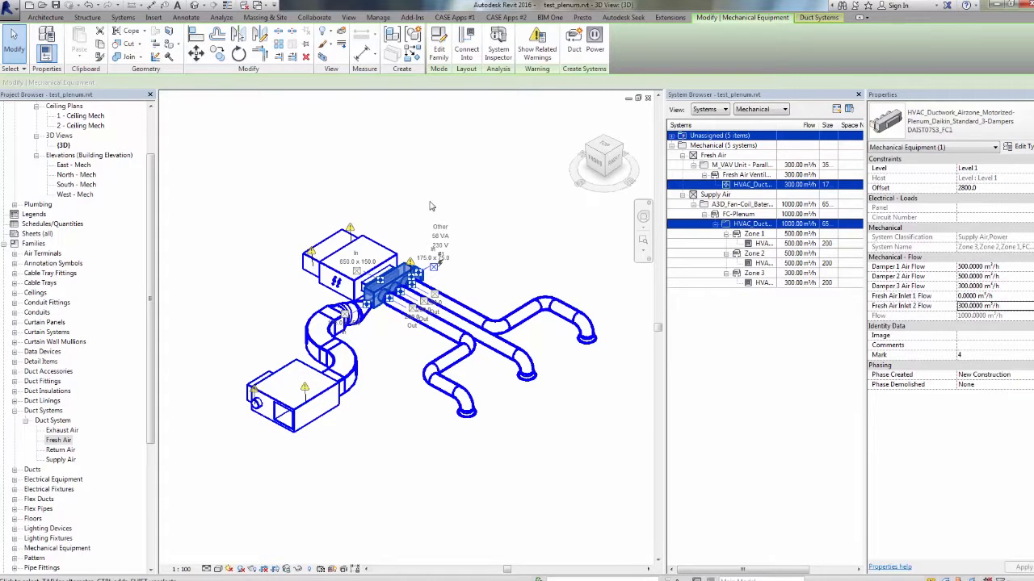
click(484, 238)
middle_drag(484, 237, 497, 232)
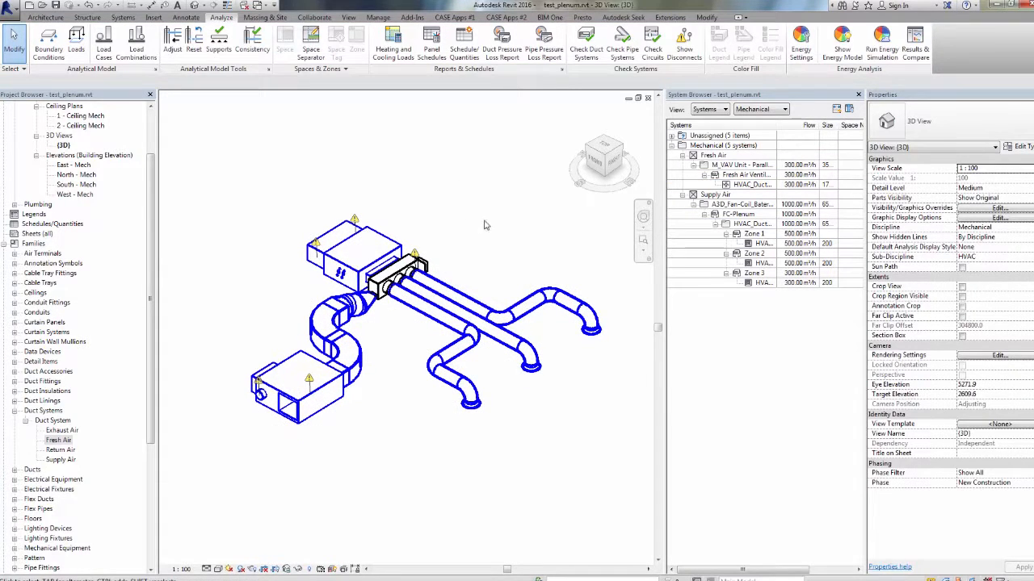